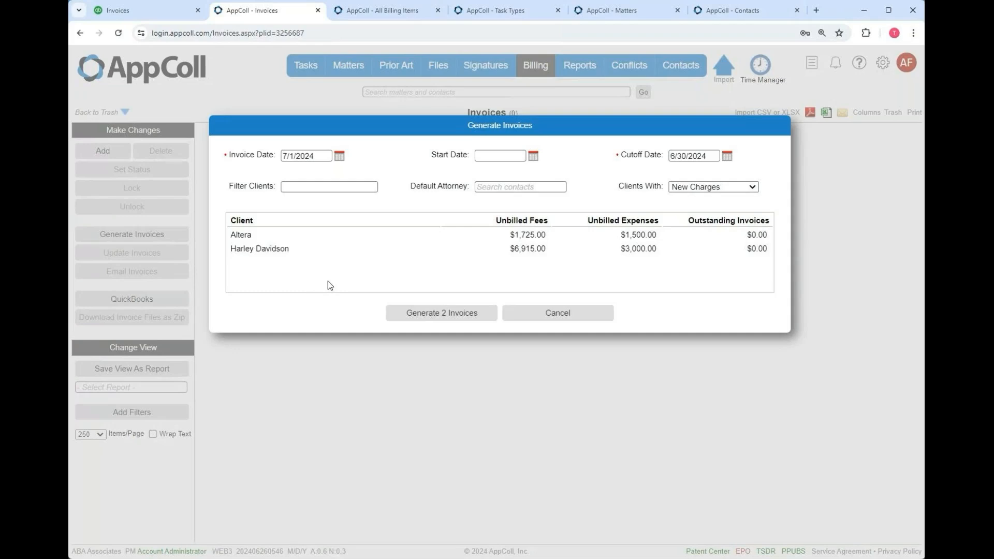
# - Try a partial-name search in Filter Clients, then clear it
pyautogui.click(409, 316)
pyautogui.click(329, 186)
pyautogui.write('dav')
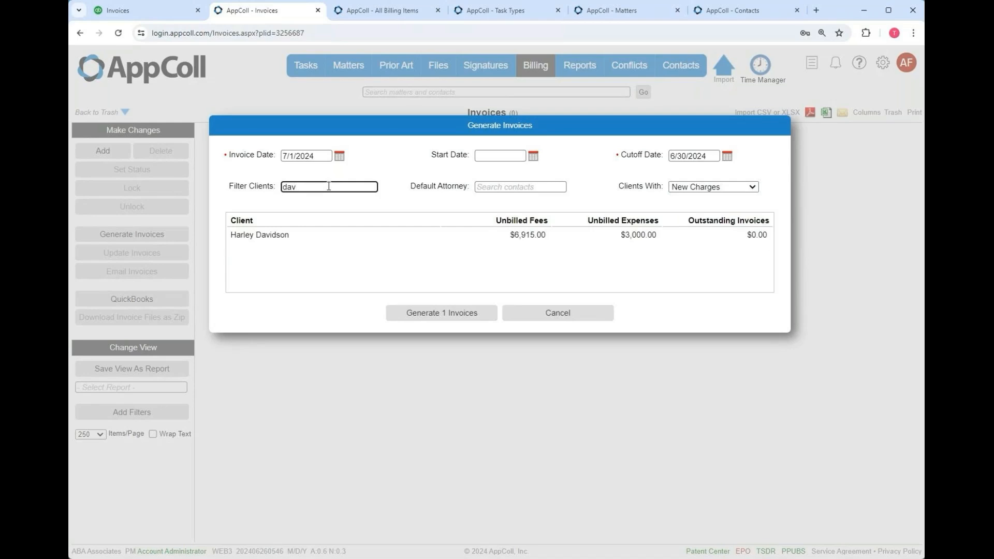
pyautogui.press('BackSpace')
pyautogui.press('BackSpace')
pyautogui.press('BackSpace')
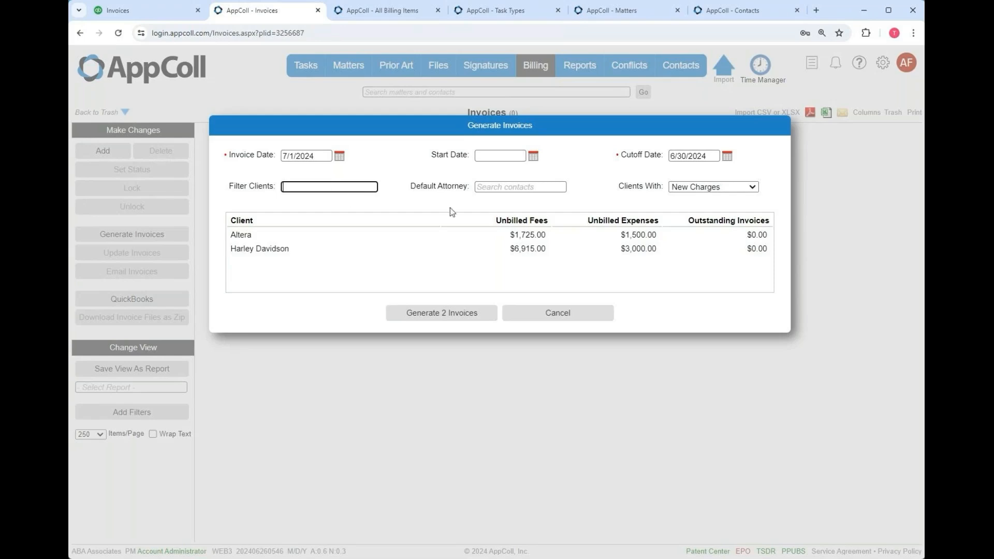
# - Filter clients by the chosen default attorney, leaving Harley Davidson, then view the Contacts attorney list
pyautogui.click(482, 191)
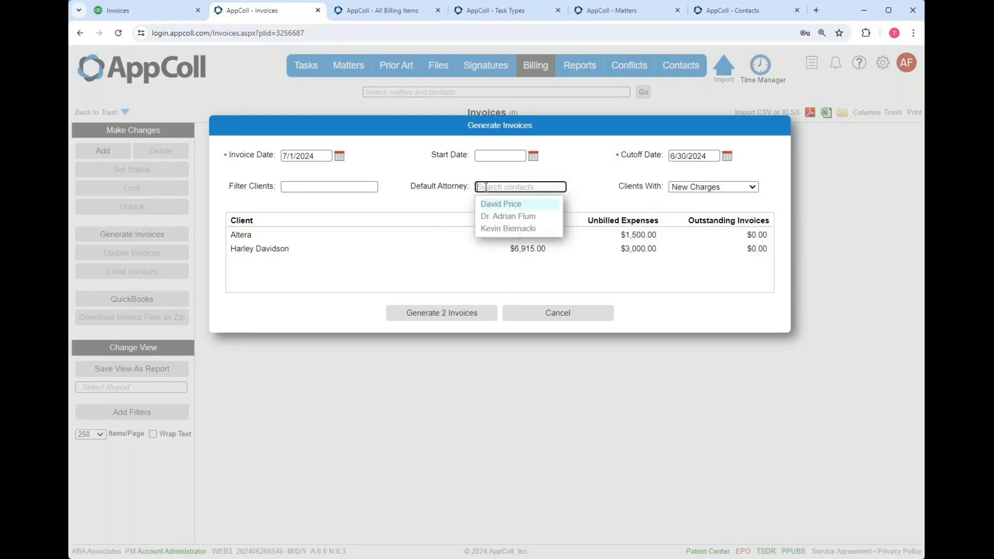
pyautogui.click(508, 205)
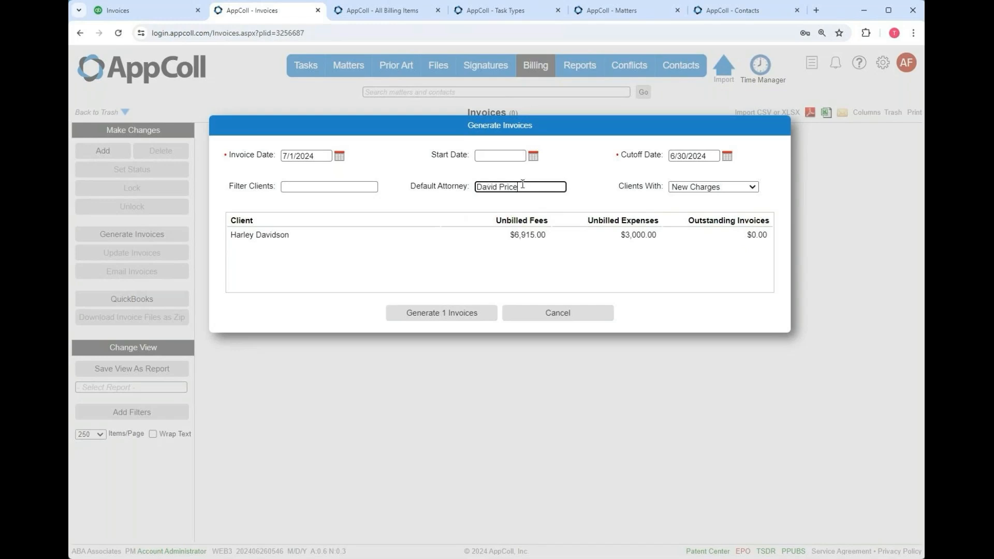
pyautogui.click(723, 14)
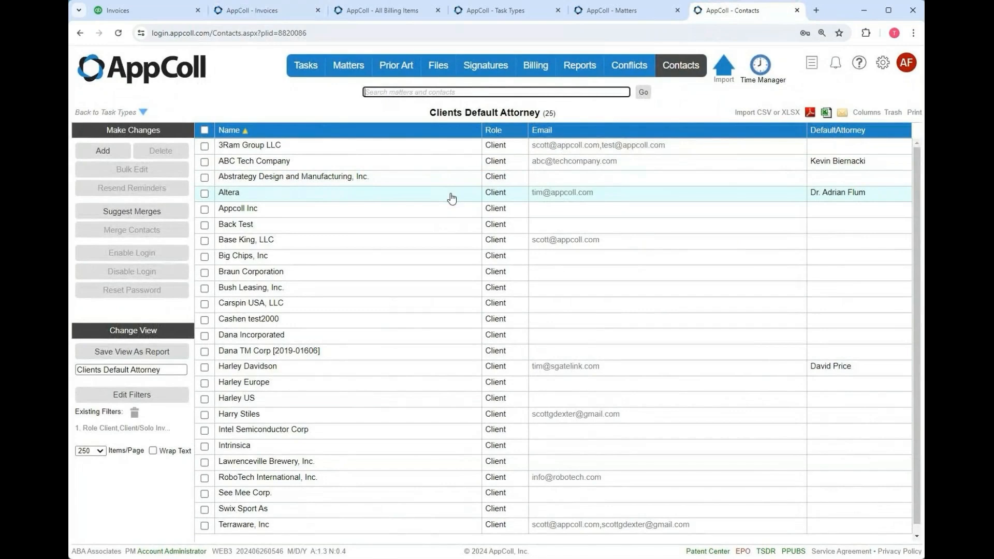
# - Confirm Harley Davidson's contact record shows the expected default attorney, then return to Generate Invoices
pyautogui.moveTo(825, 202)
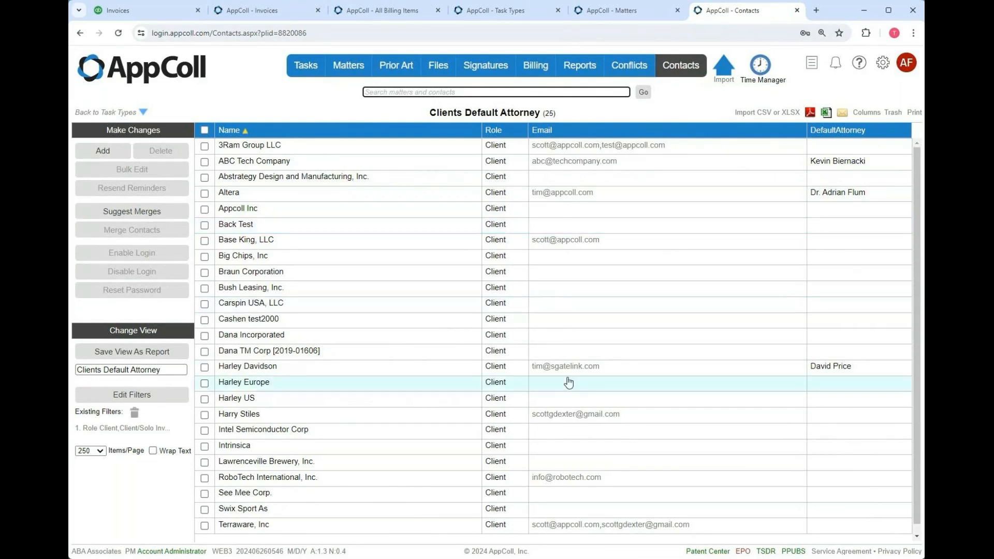
pyautogui.moveTo(838, 373)
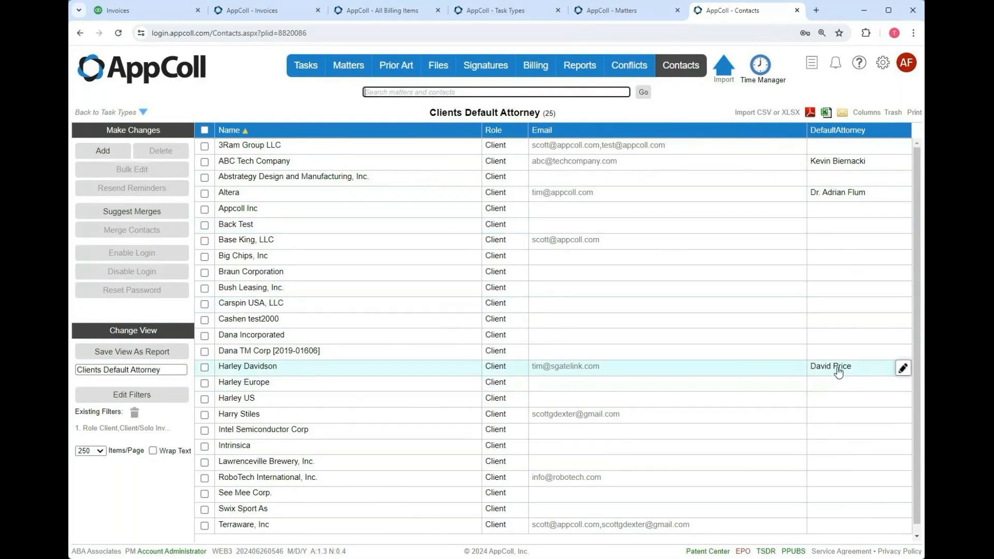
pyautogui.click(454, 373)
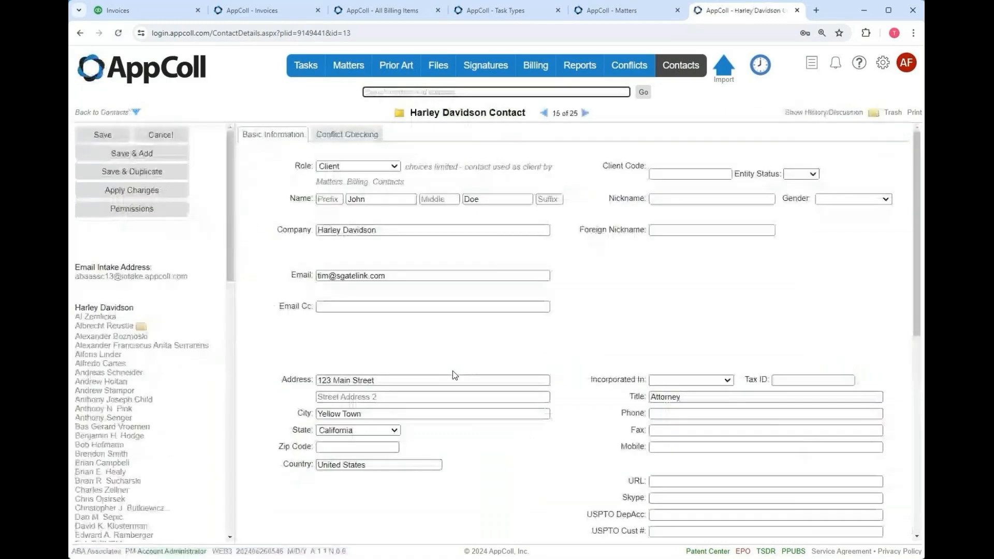
pyautogui.scroll(-6, 452, 371)
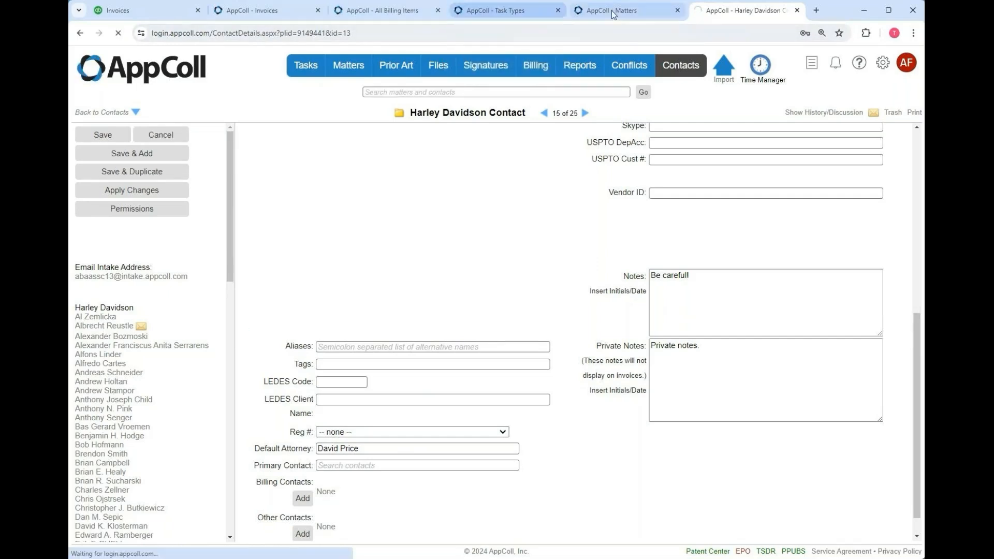
pyautogui.click(253, 10)
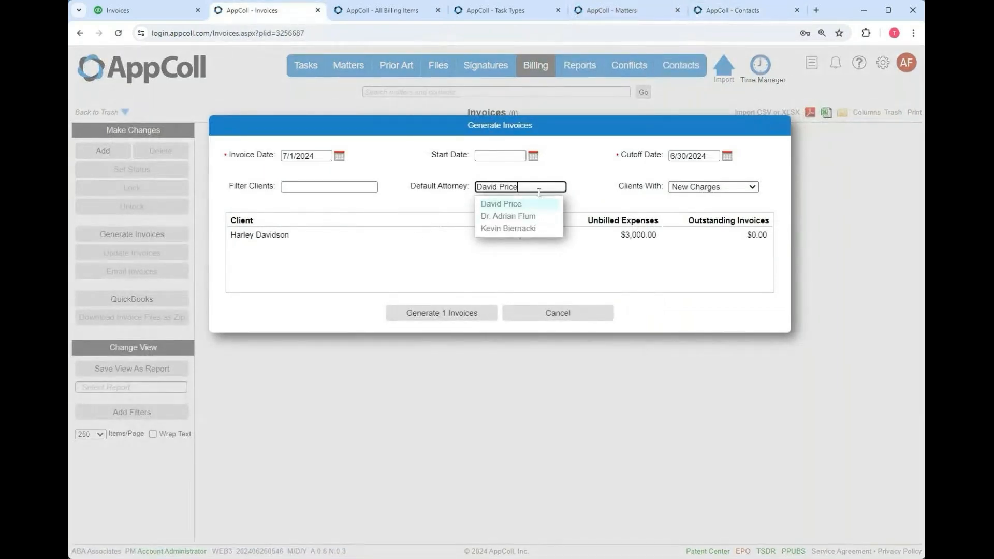
# - Clear the attorney filter, set the start date to 5/1/2024, and generate invoices for Altera and Harley Davidson
pyautogui.moveTo(516, 187); pyautogui.dragTo(464, 186)
pyautogui.press('BackSpace')
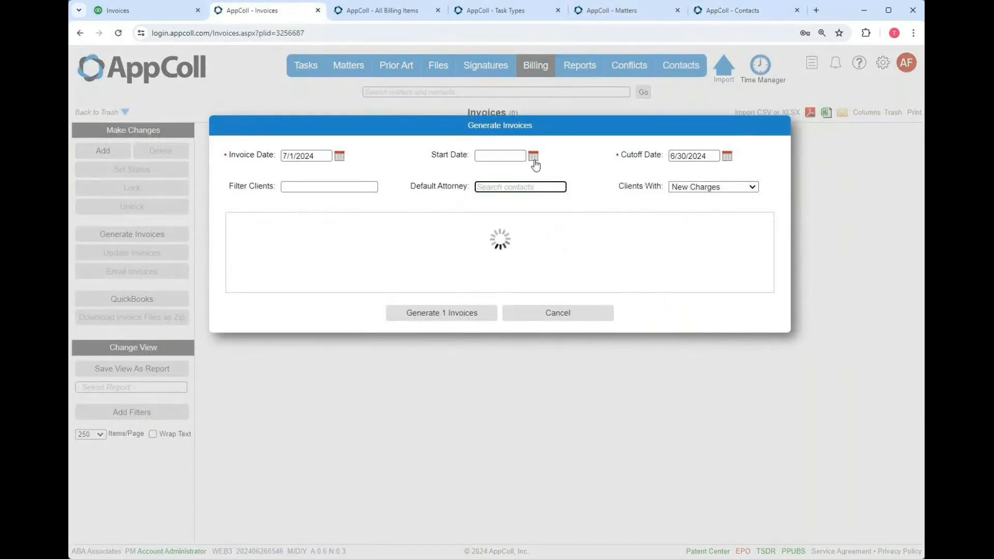
pyautogui.click(534, 157)
pyautogui.click(484, 170)
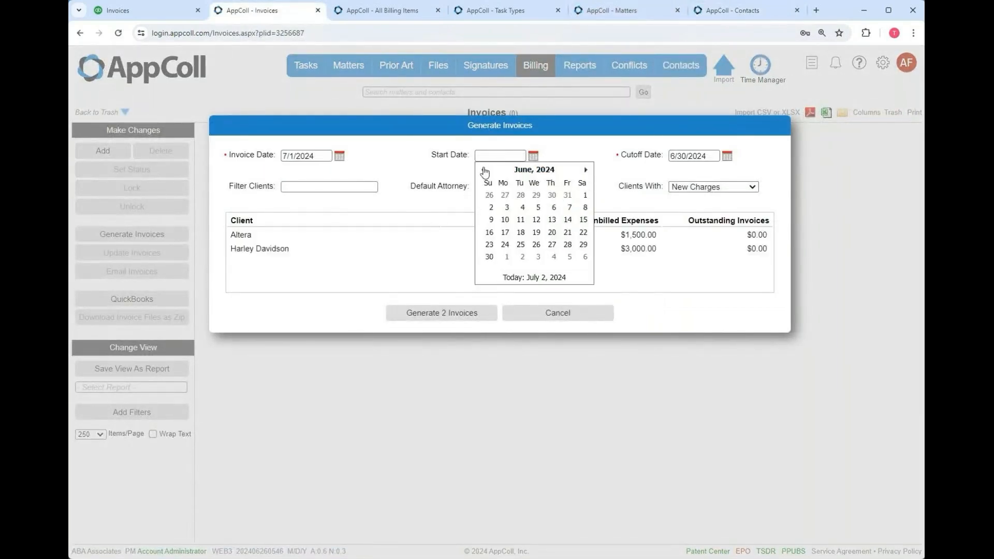
pyautogui.click(484, 170)
pyautogui.click(536, 195)
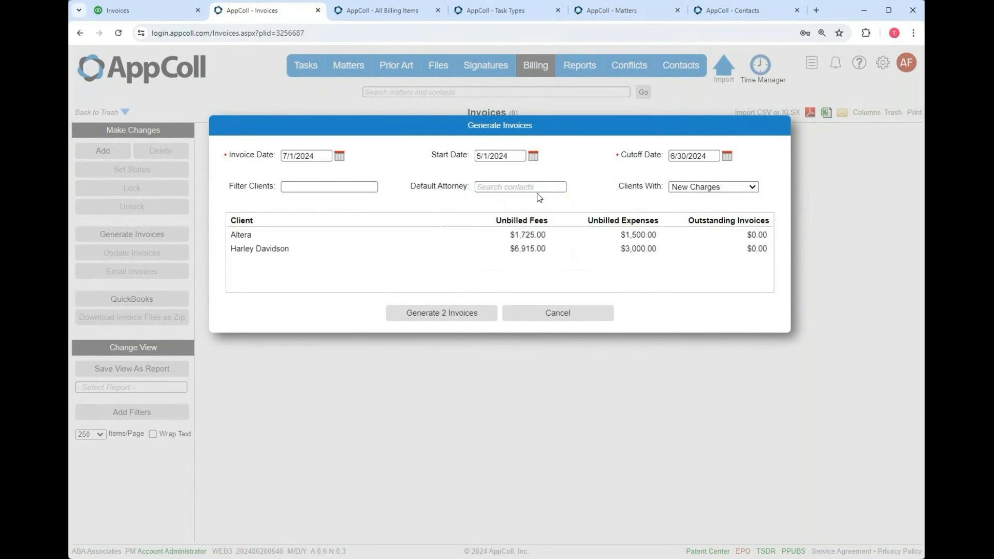
pyautogui.click(471, 311)
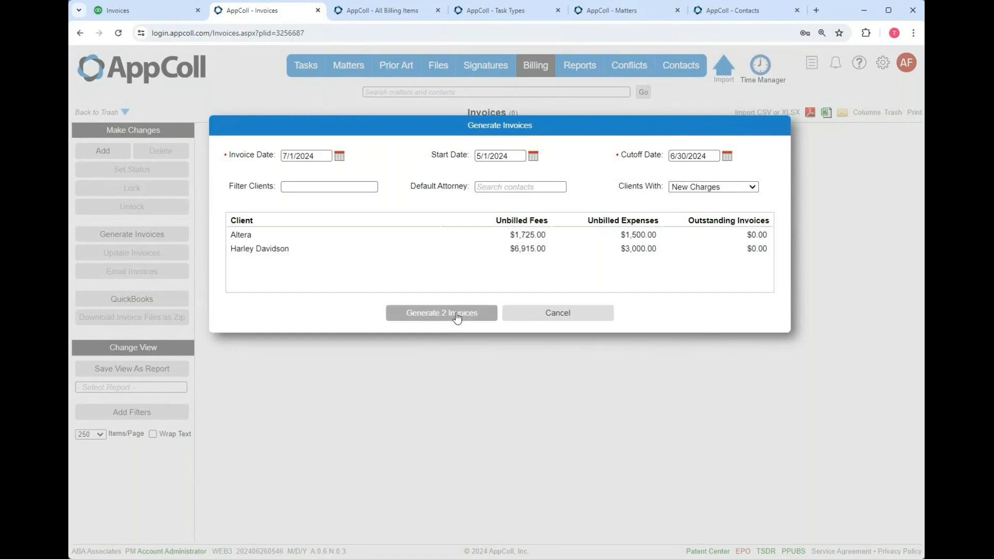
pyautogui.click(456, 314)
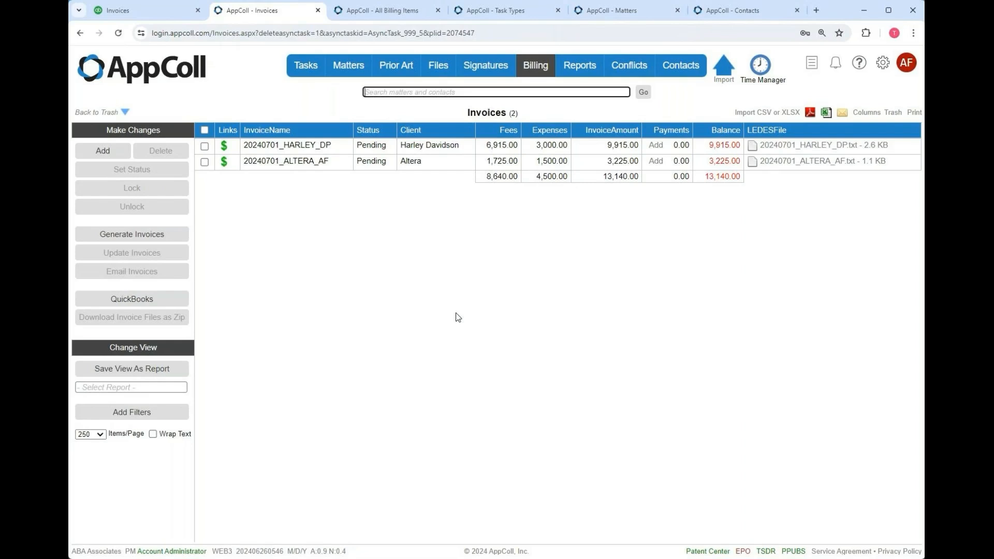
# - Show the 'list of invoices' report and open the Harley Davidson invoice's 13 billing items
pyautogui.click(133, 388)
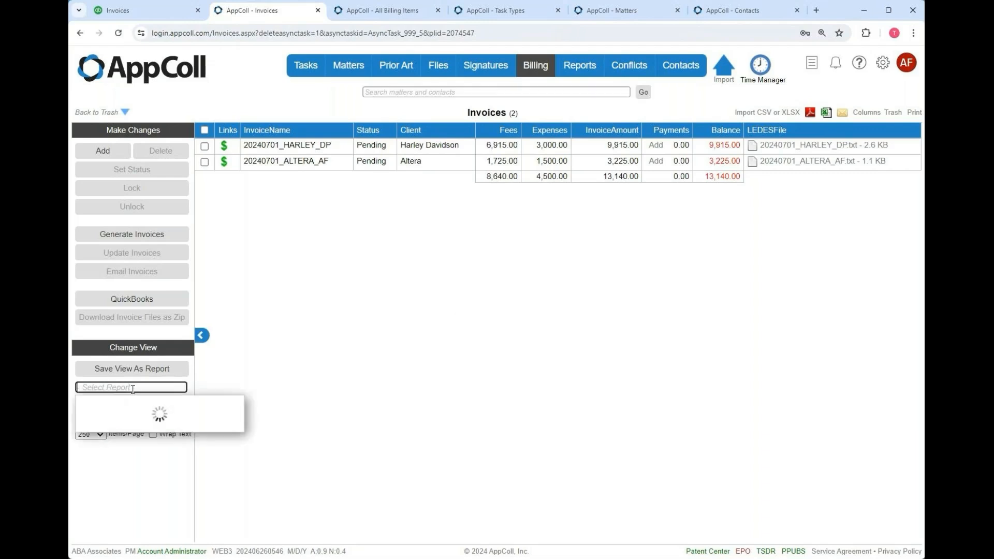
pyautogui.click(91, 419)
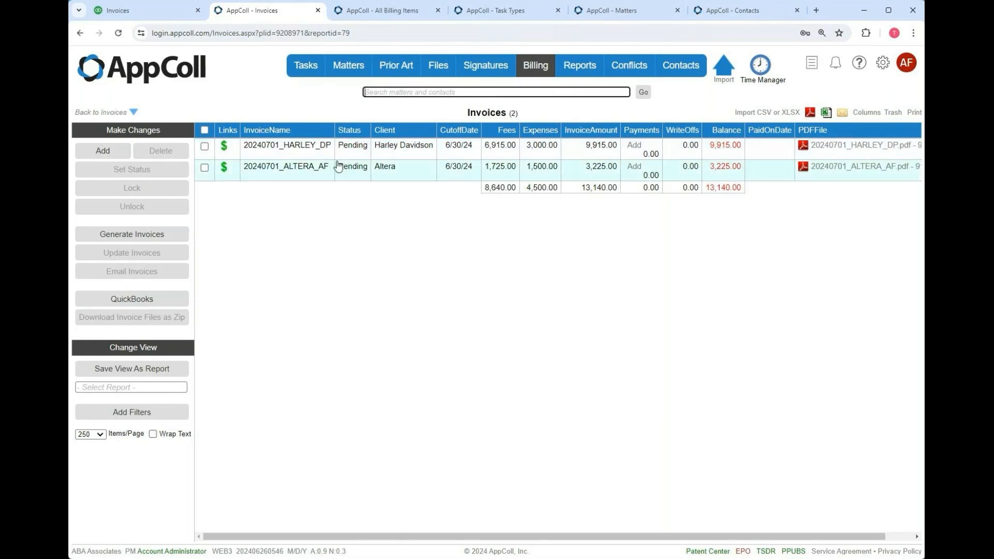
pyautogui.click(227, 150)
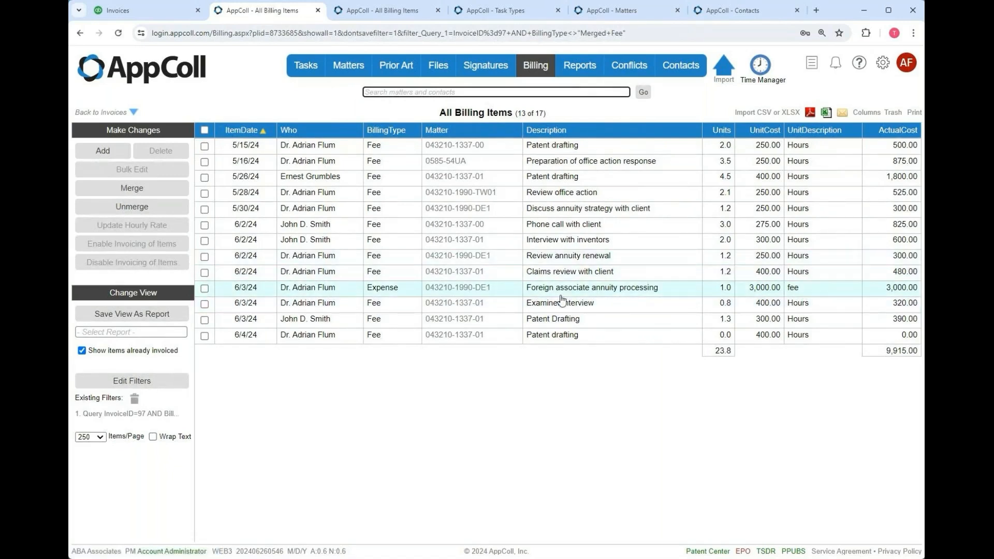
# - Change the 6/2/24 'Claims review with client' item to 0.5 units and return to Invoices
pyautogui.click(733, 274)
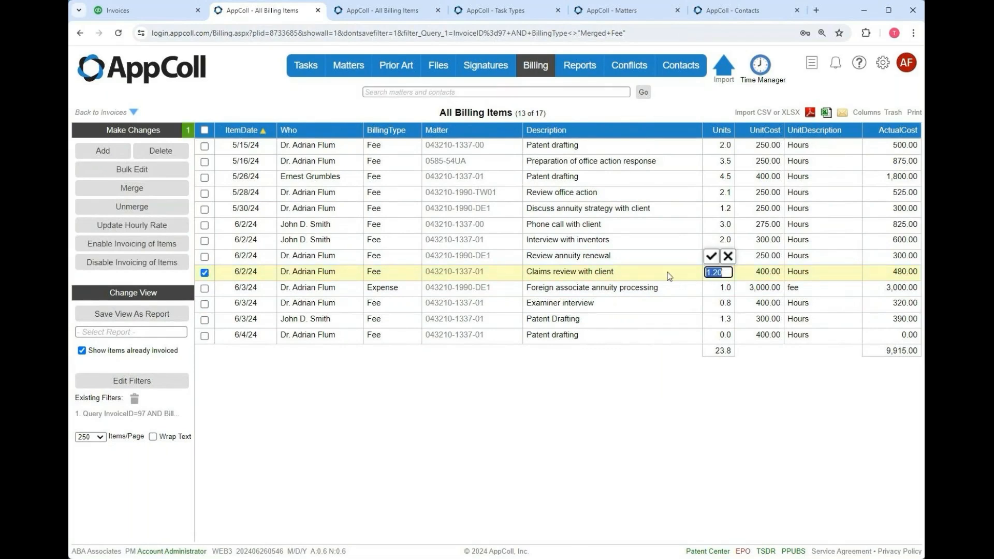
pyautogui.write('0.5')
pyautogui.click(711, 257)
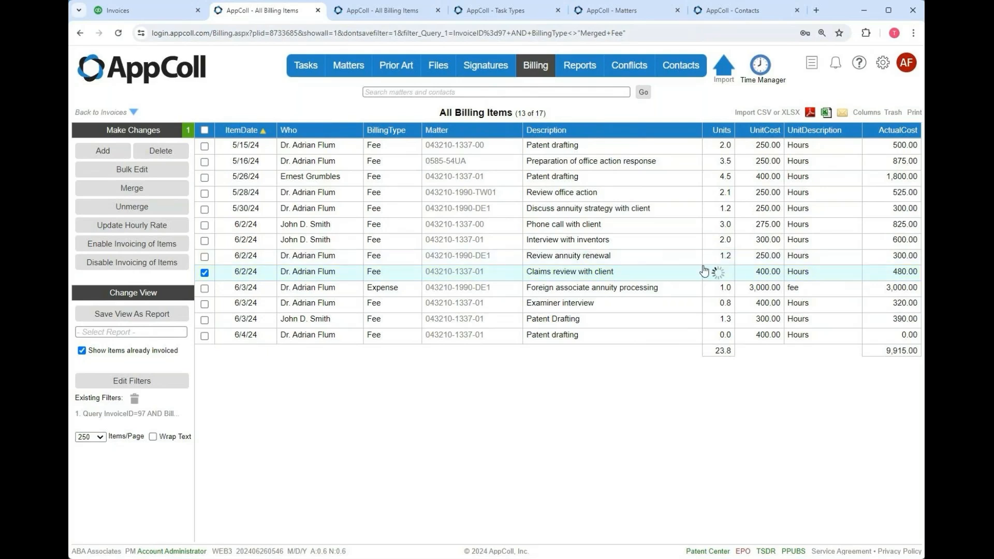
pyautogui.click(111, 114)
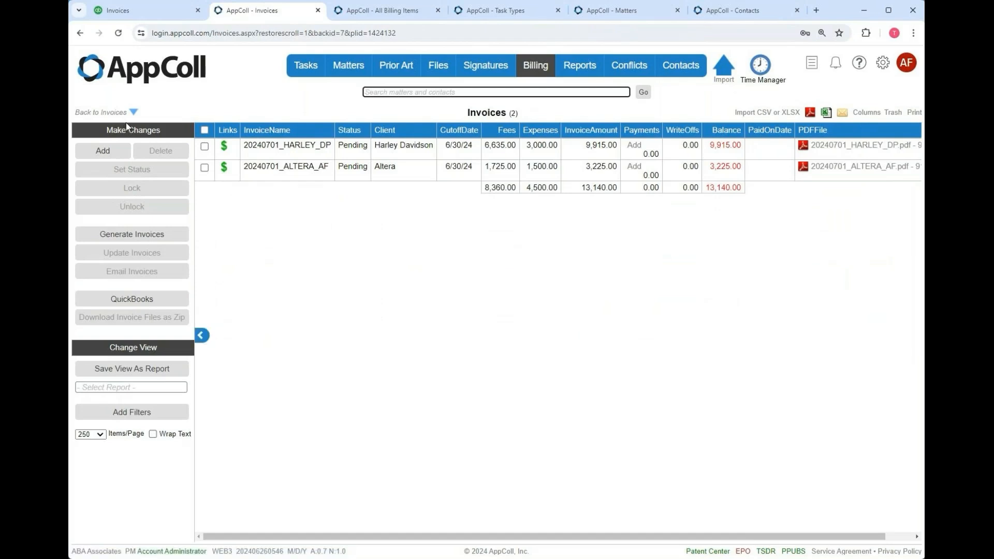
# - Update the Harley Davidson invoice so its total becomes 9,635.00
pyautogui.click(204, 148)
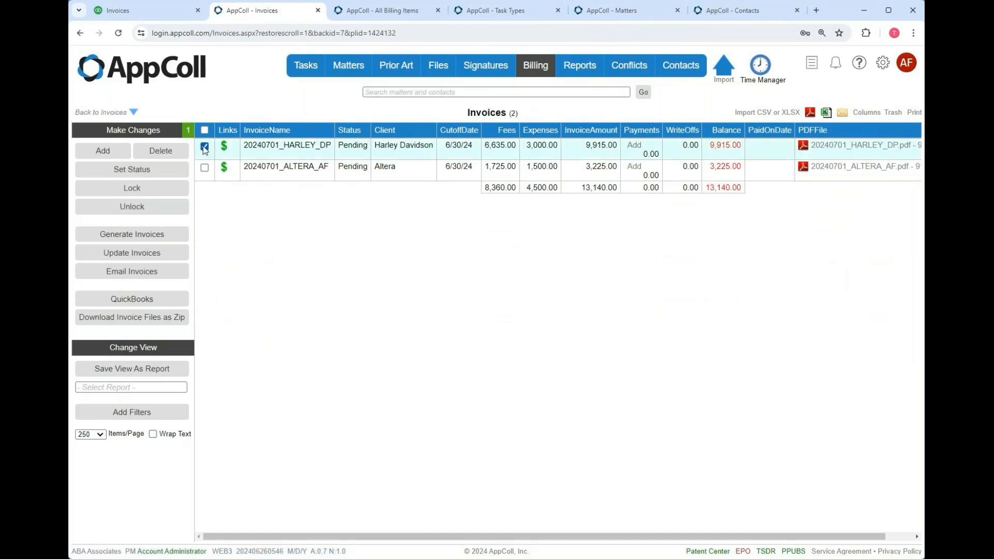
pyautogui.click(166, 261)
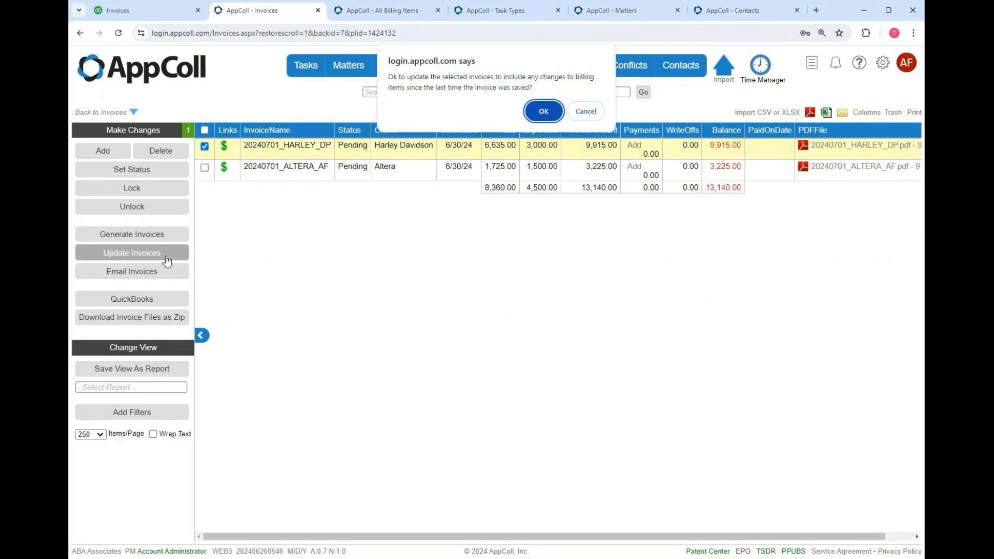
pyautogui.click(541, 108)
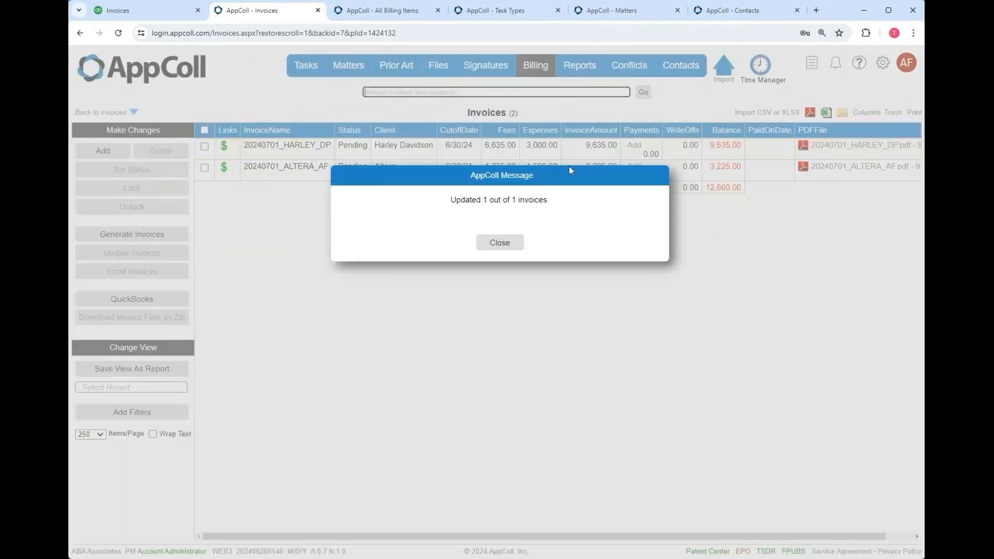
pyautogui.click(498, 248)
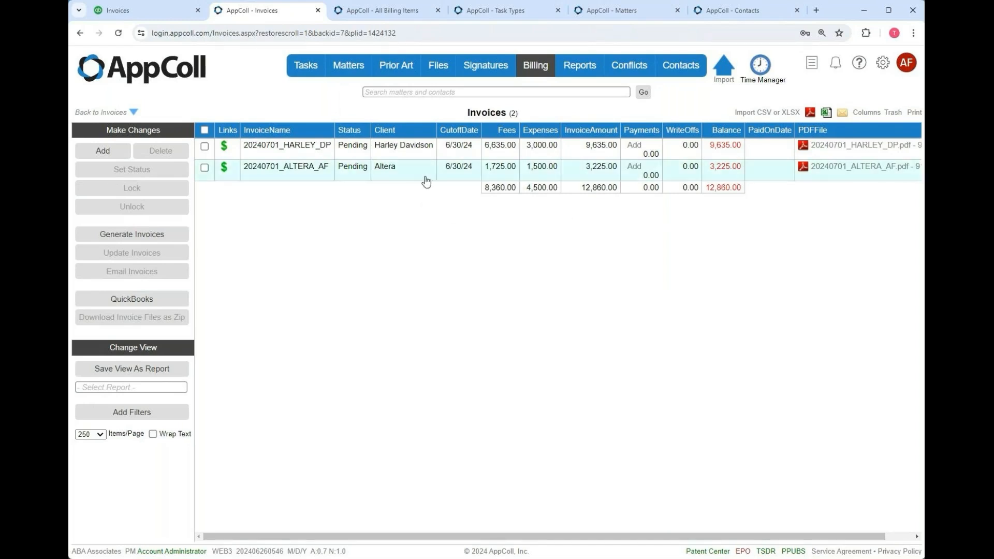
# - Select both pending invoices and open the 'Default Invoice Email' template from Email Invoices
pyautogui.click(205, 130)
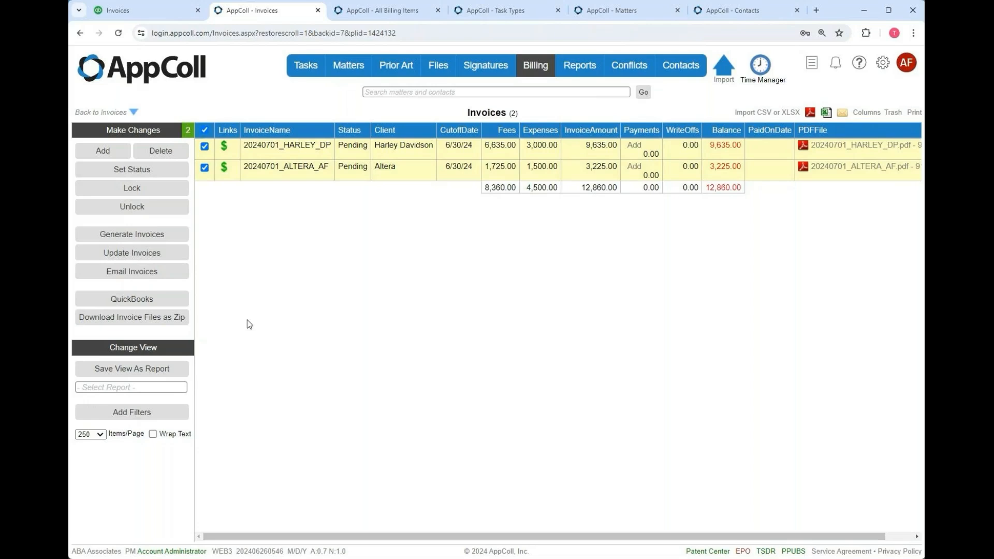
pyautogui.click(178, 276)
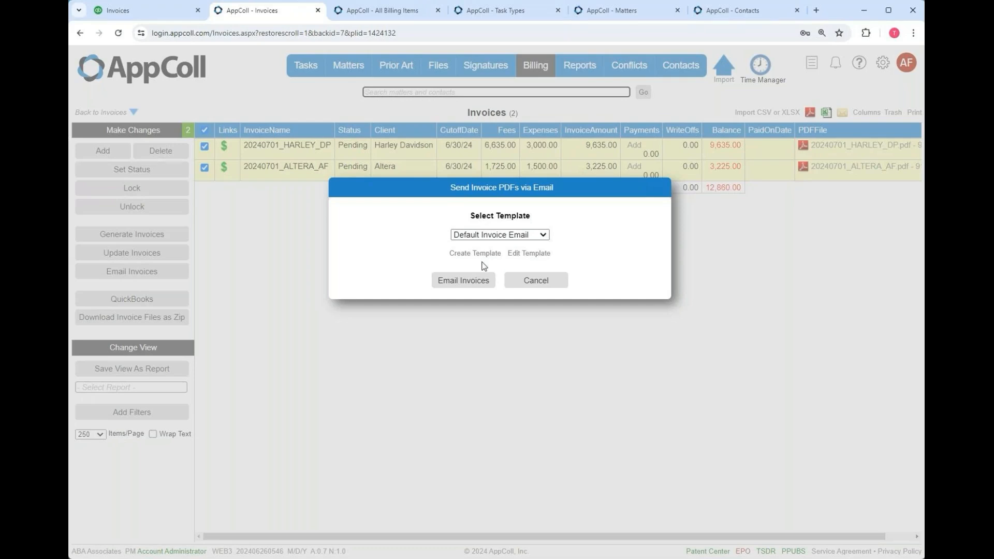
pyautogui.click(528, 254)
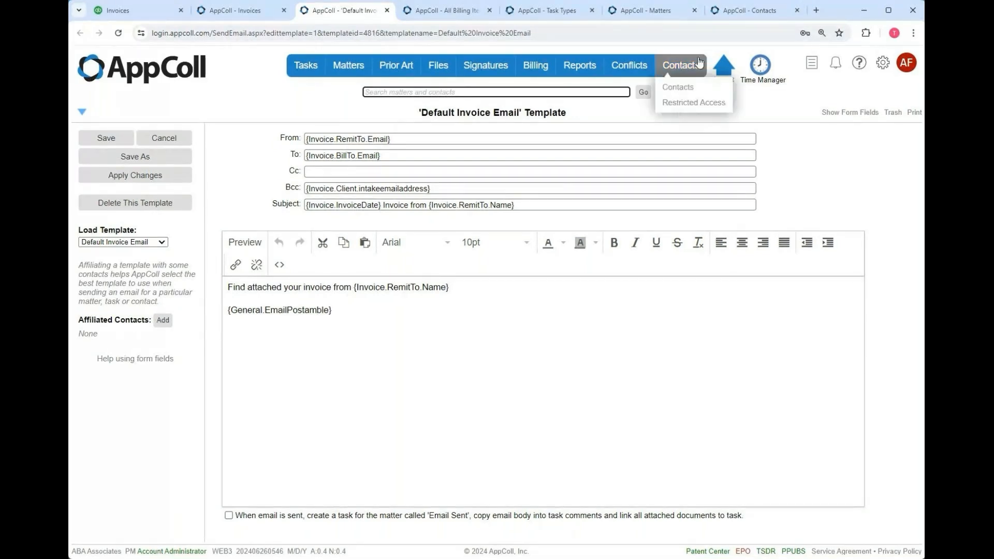
pyautogui.click(765, 12)
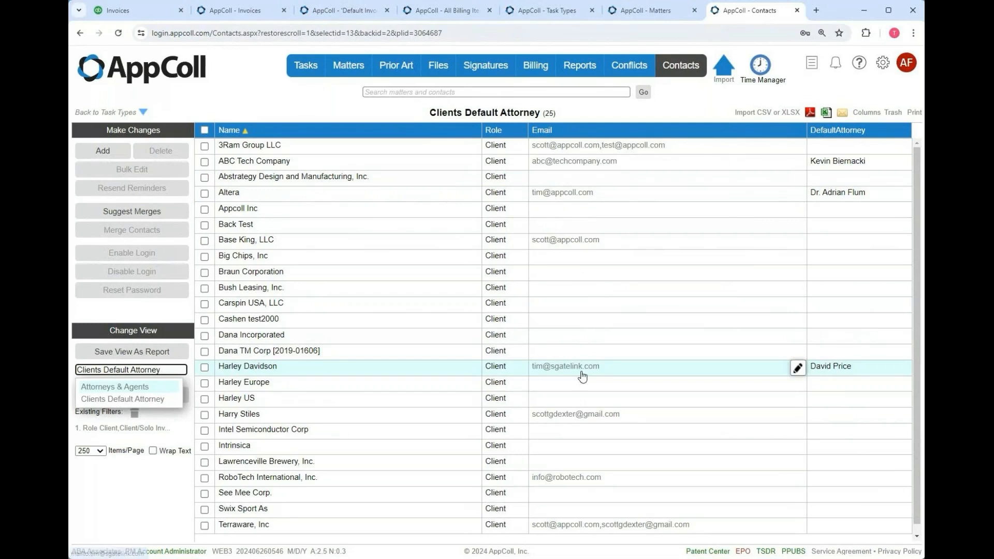
pyautogui.moveTo(629, 65)
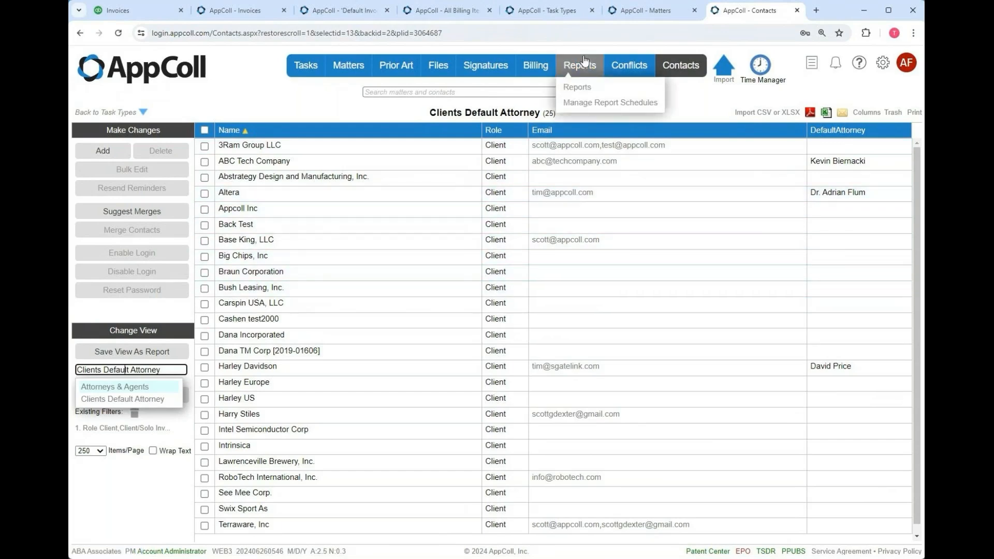
# - Go back to the two selected invoices and reopen the 'Default Invoice Email' template
pyautogui.click(252, 16)
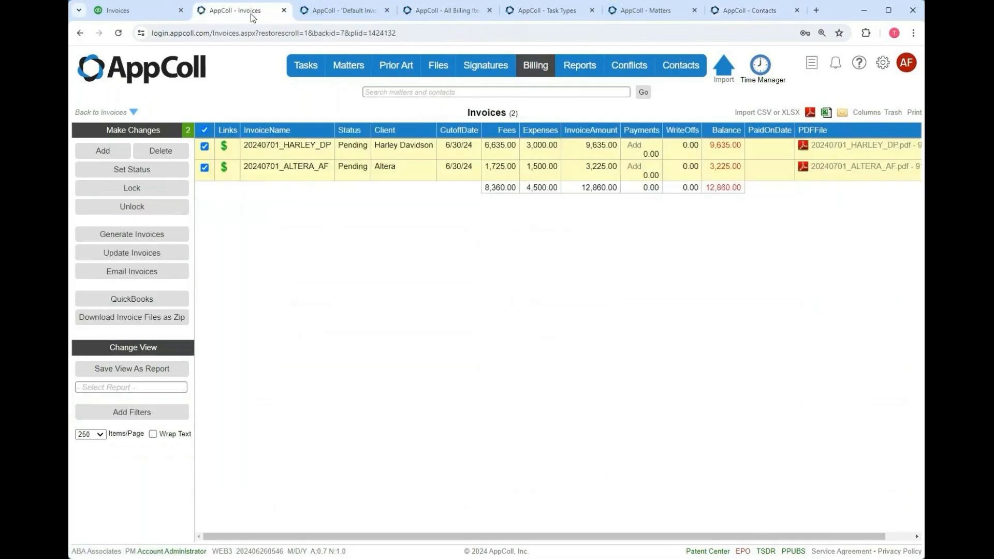
pyautogui.click(146, 275)
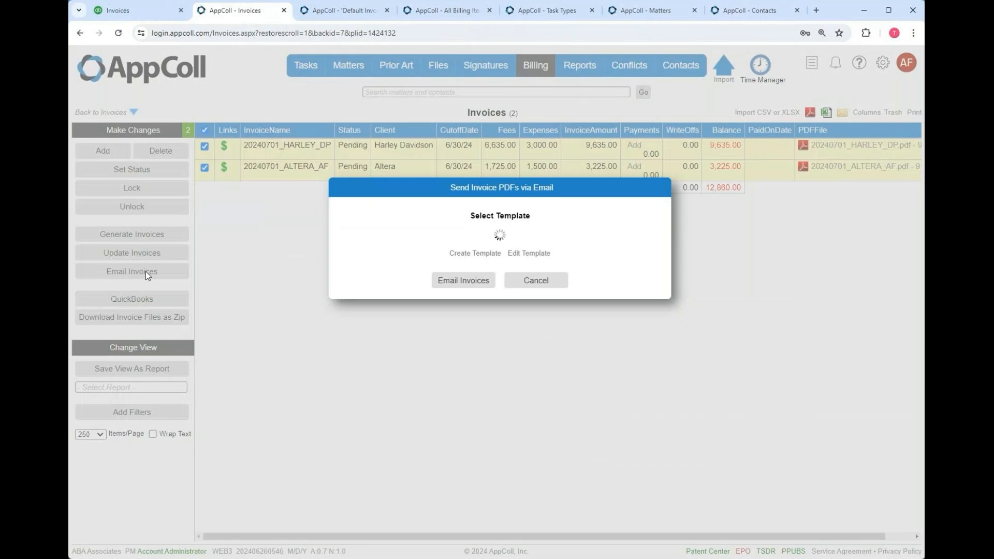
pyautogui.click(523, 253)
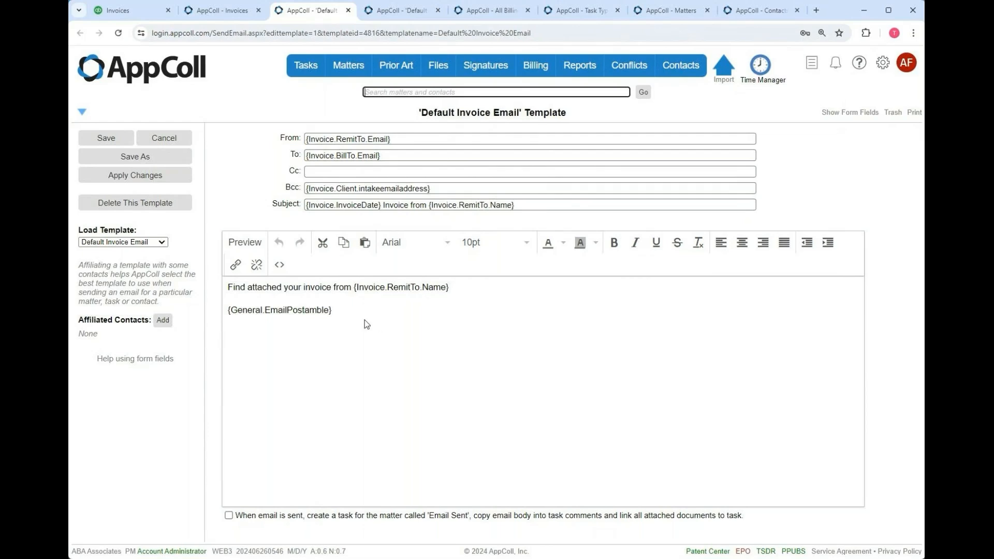
# - Email both invoices with the default template and advance the slideshow to 'Accepting Payments via QuickBooks'
pyautogui.click(158, 139)
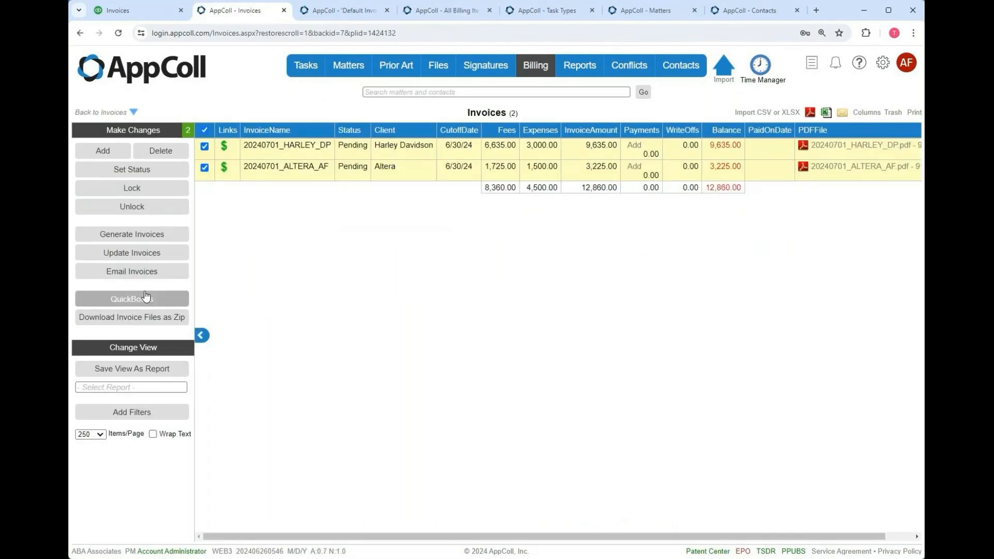
pyautogui.click(143, 274)
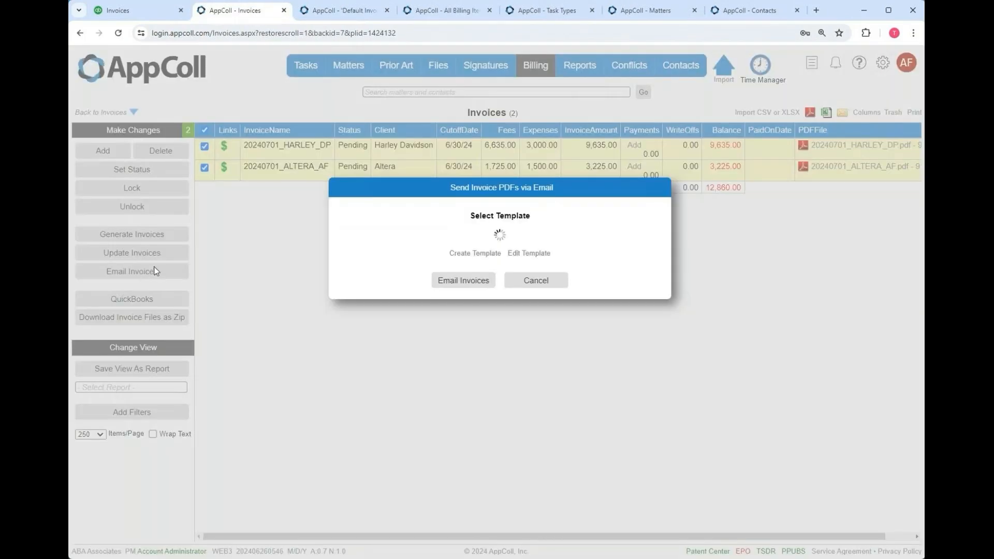
pyautogui.click(464, 282)
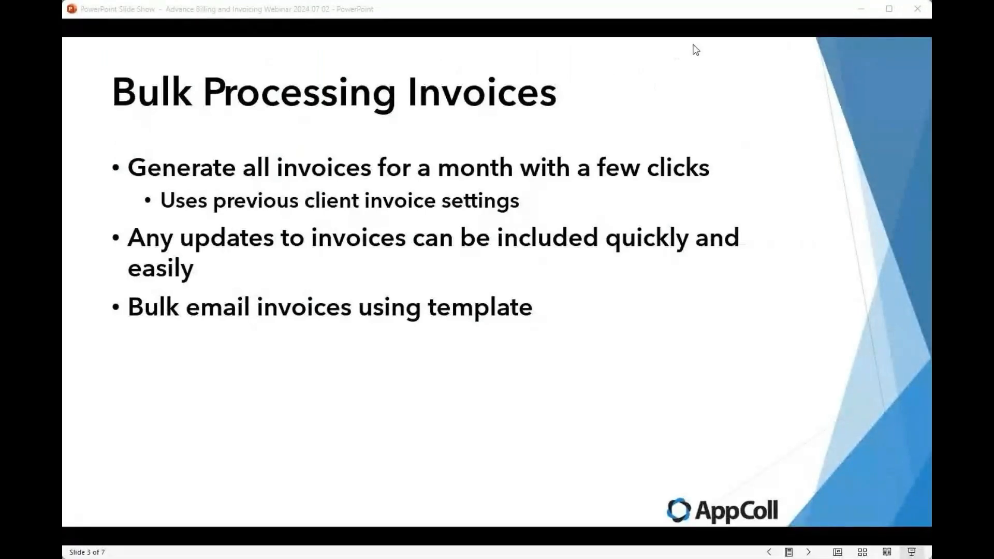
pyautogui.click(705, 12)
pyautogui.press('Right')
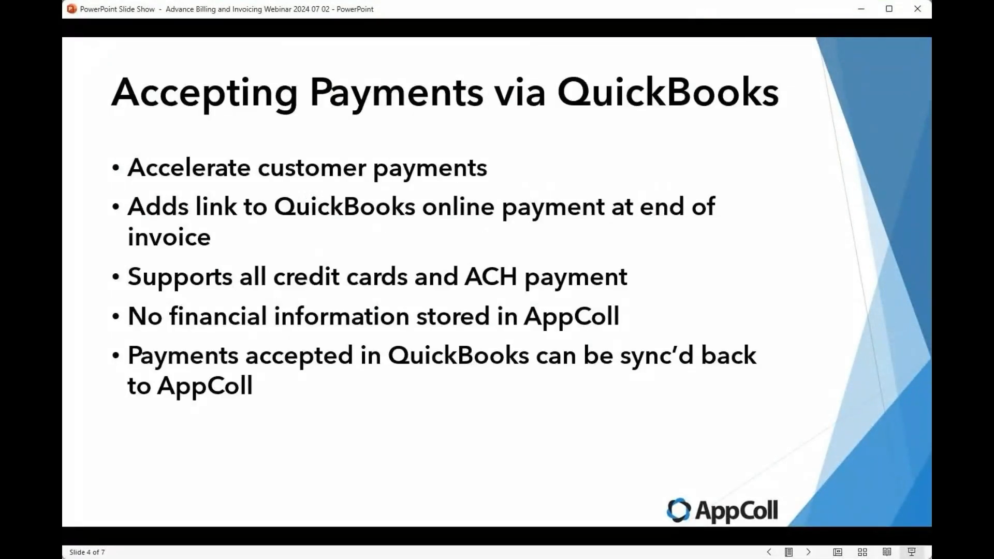
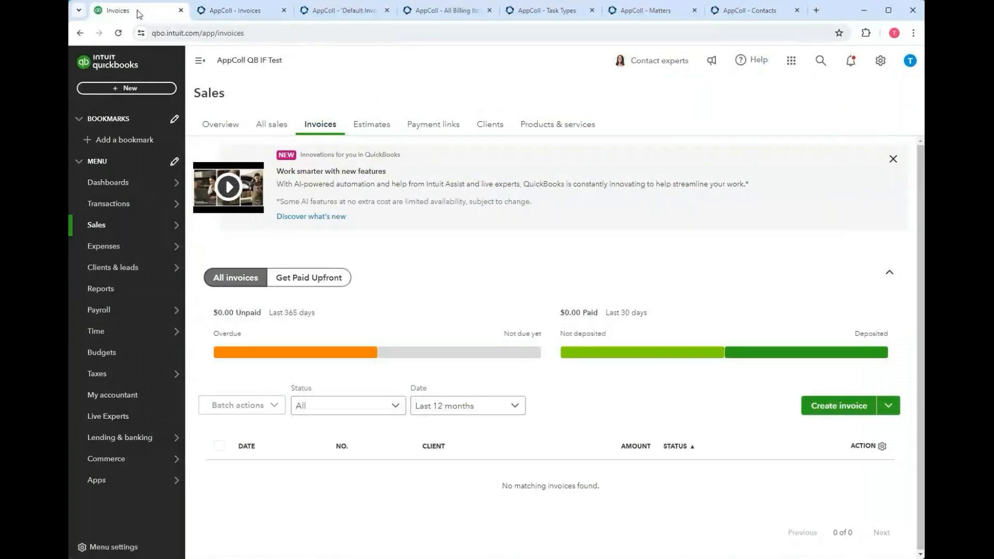
# - Show the AppColl QB IF Test home dashboard in QuickBooks Online and bring up the settings menu
pyautogui.click(107, 56)
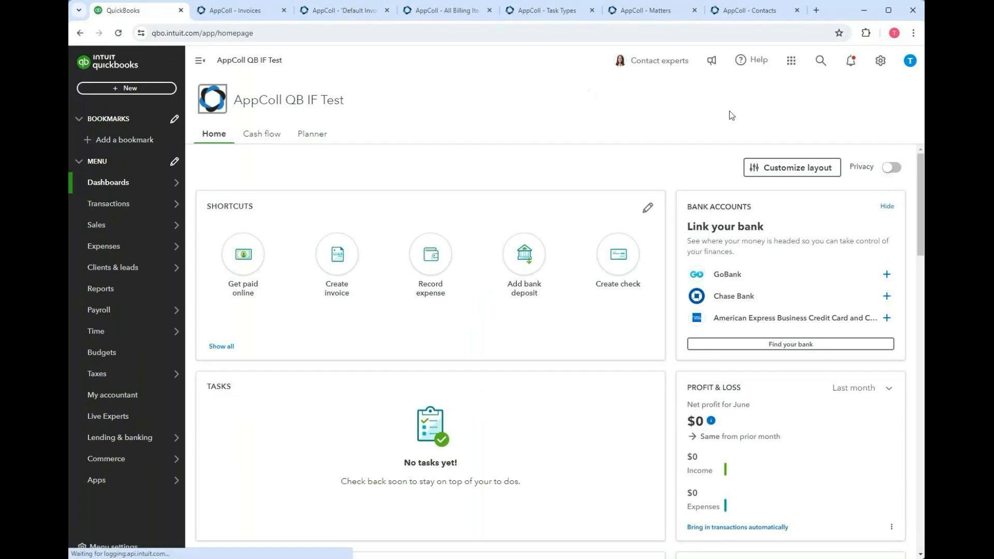
pyautogui.click(882, 62)
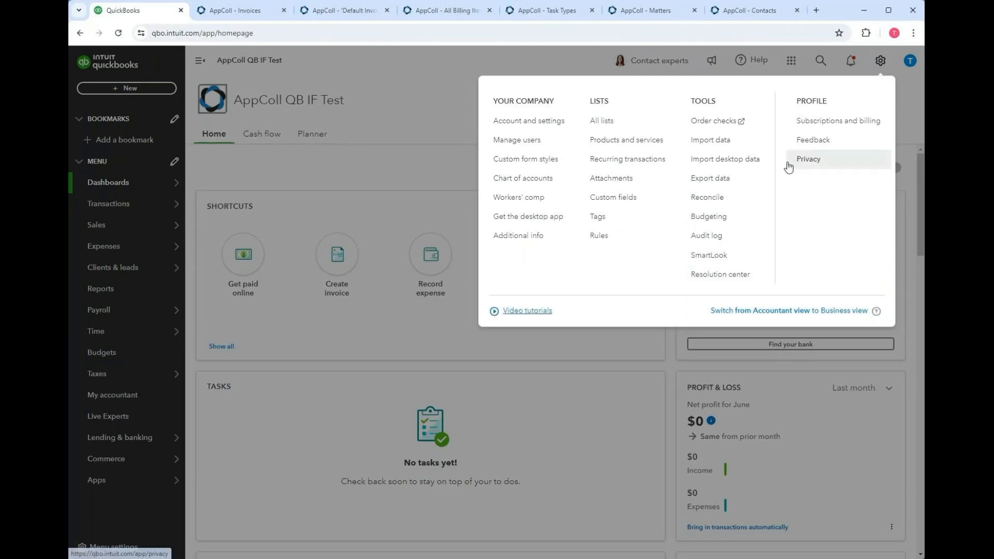
# - Review the Sales settings, save the online payments activation for later, and close Account and Settings
pyautogui.click(554, 124)
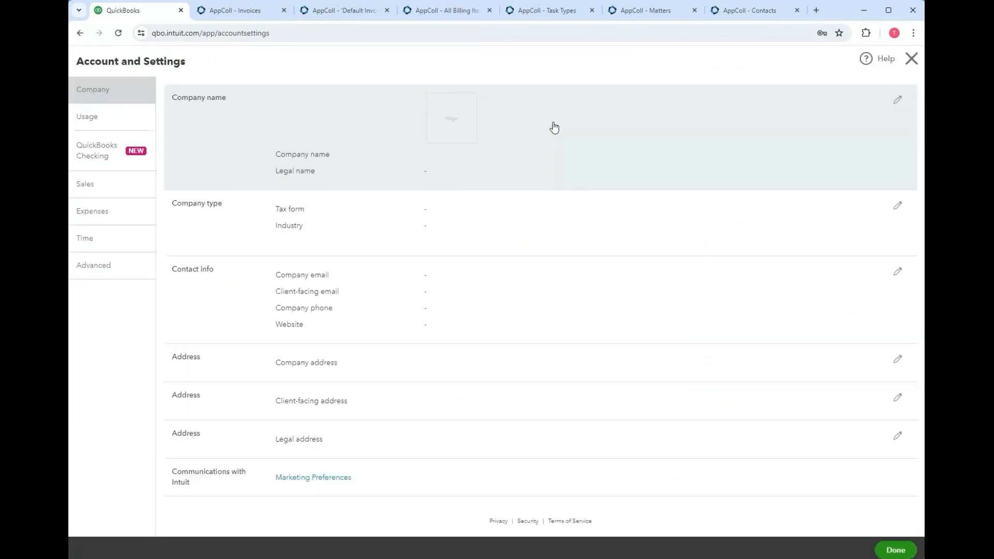
pyautogui.click(100, 192)
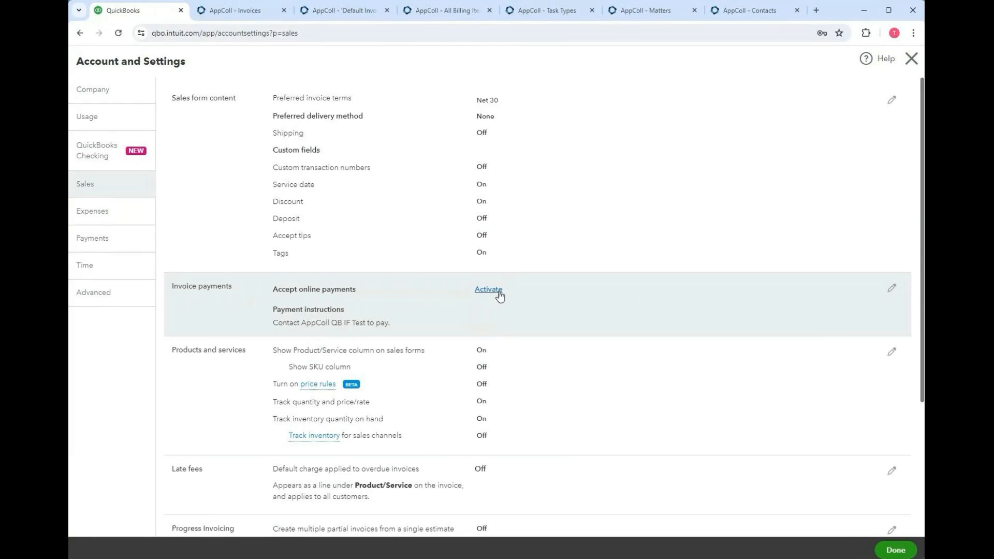
pyautogui.click(498, 293)
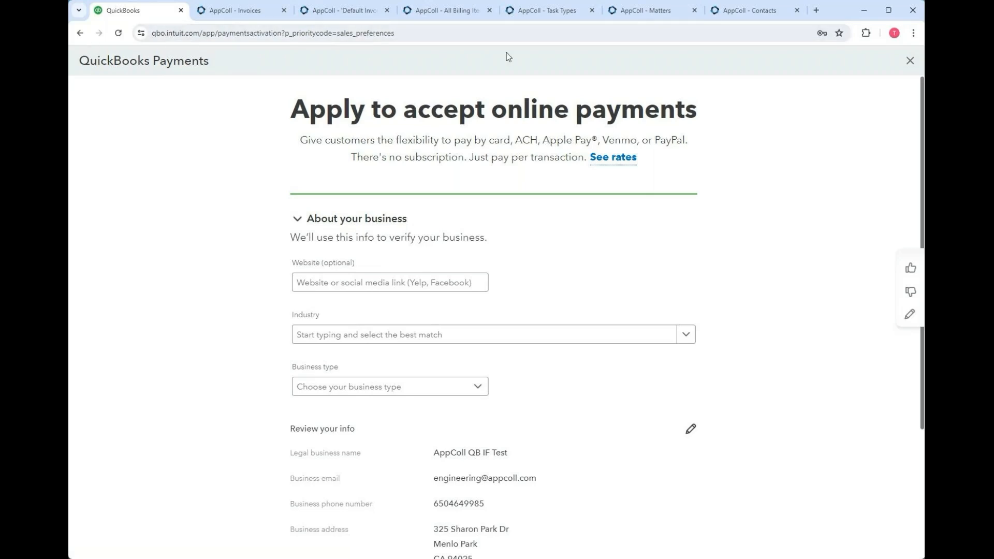
pyautogui.click(910, 61)
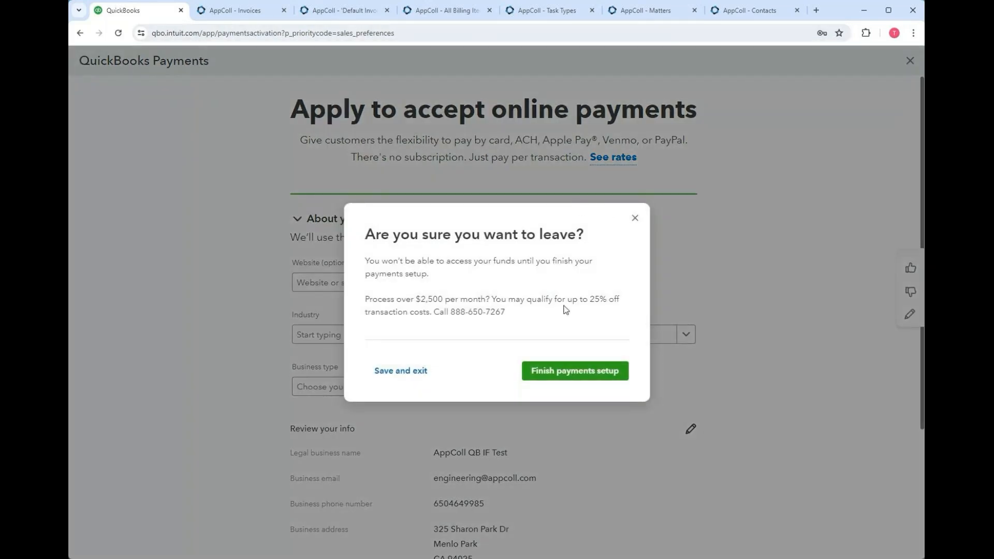
pyautogui.click(418, 373)
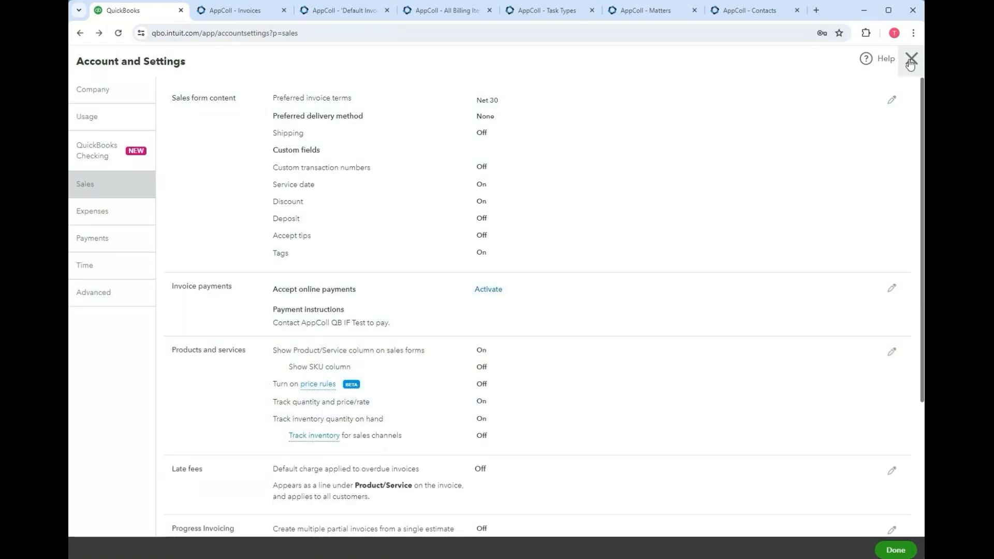
pyautogui.click(911, 61)
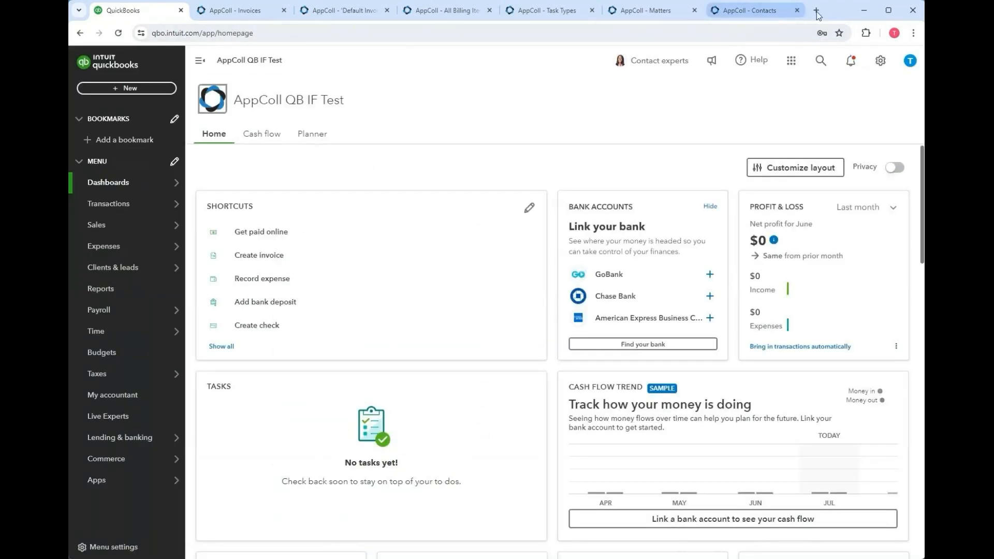
# - Check Billing's QuickBooks Integration Options in AppColl Settings (new tab), then return to the Invoices list
pyautogui.click(767, 11)
pyautogui.moveTo(883, 63)
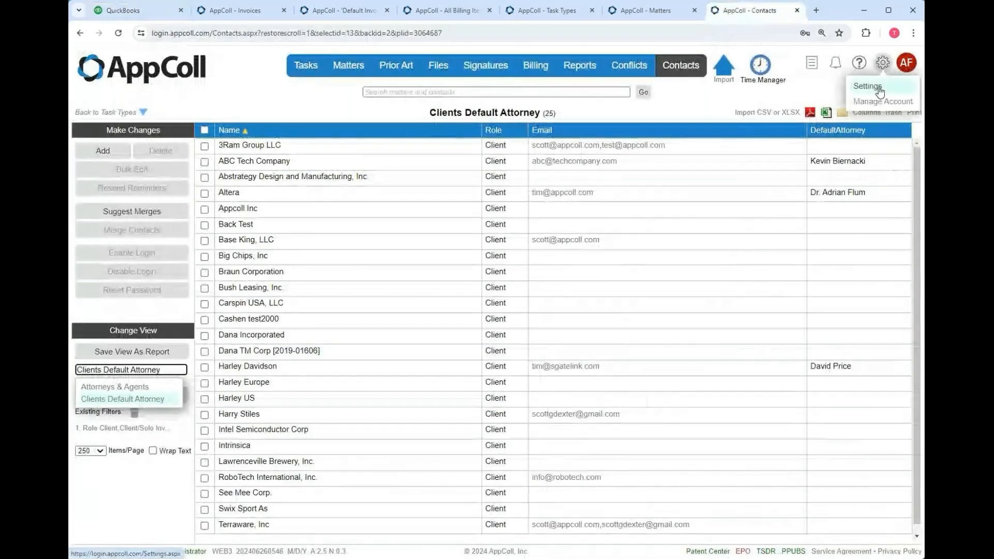
pyautogui.rightClick(880, 91)
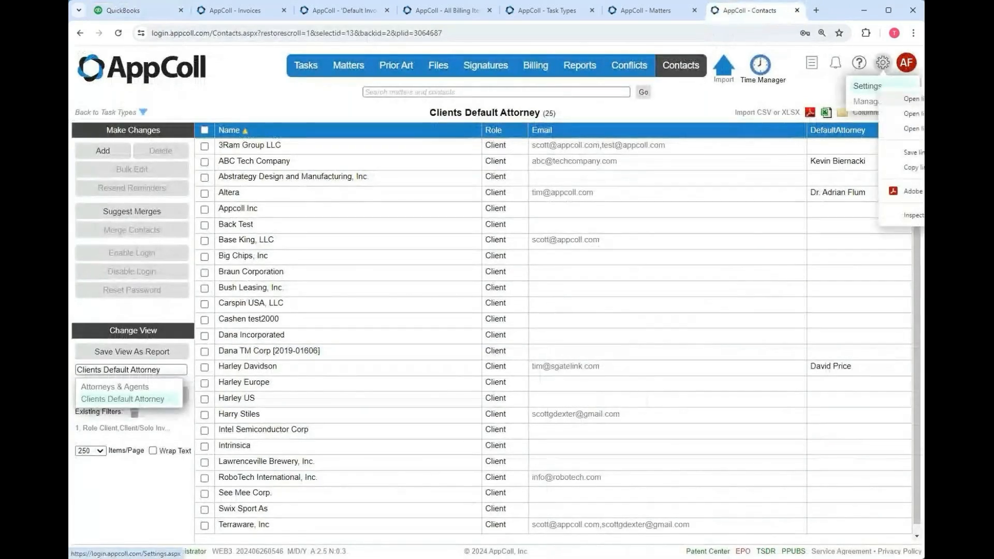
pyautogui.click(913, 98)
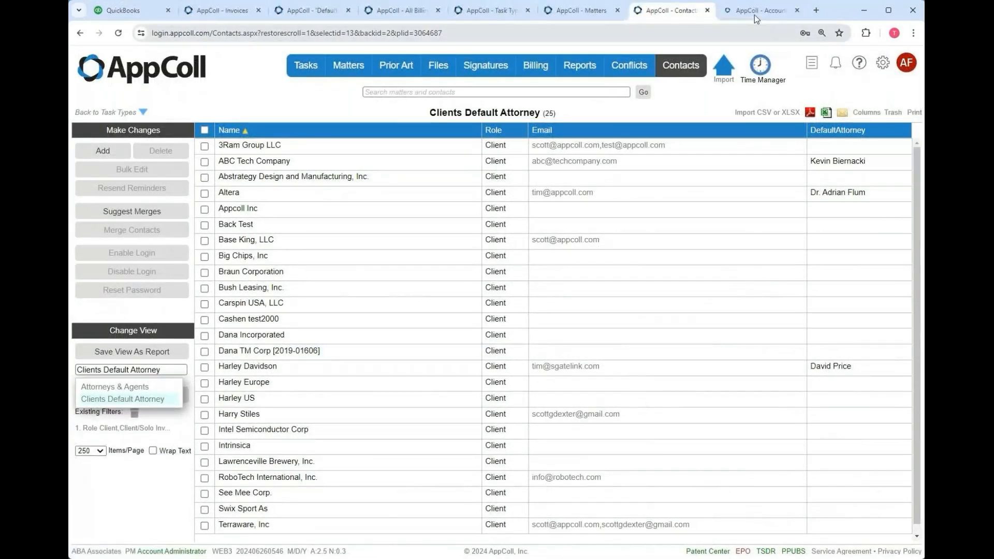
pyautogui.click(754, 14)
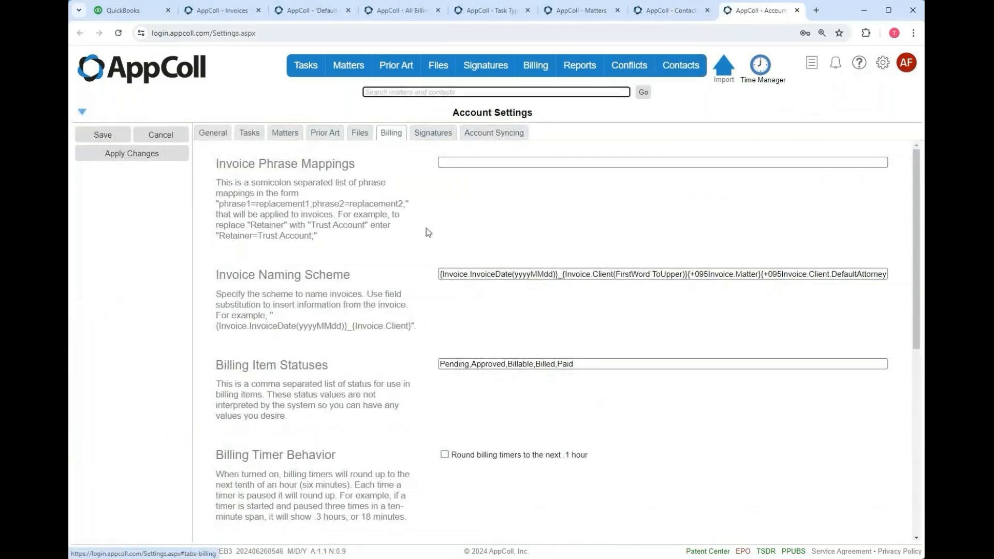
pyautogui.scroll(-7, 426, 232)
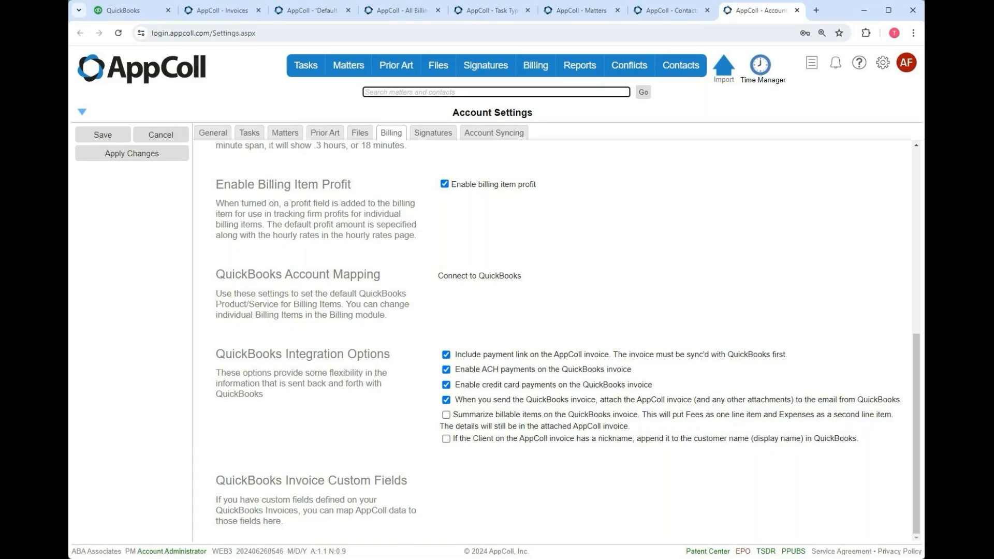
pyautogui.click(229, 11)
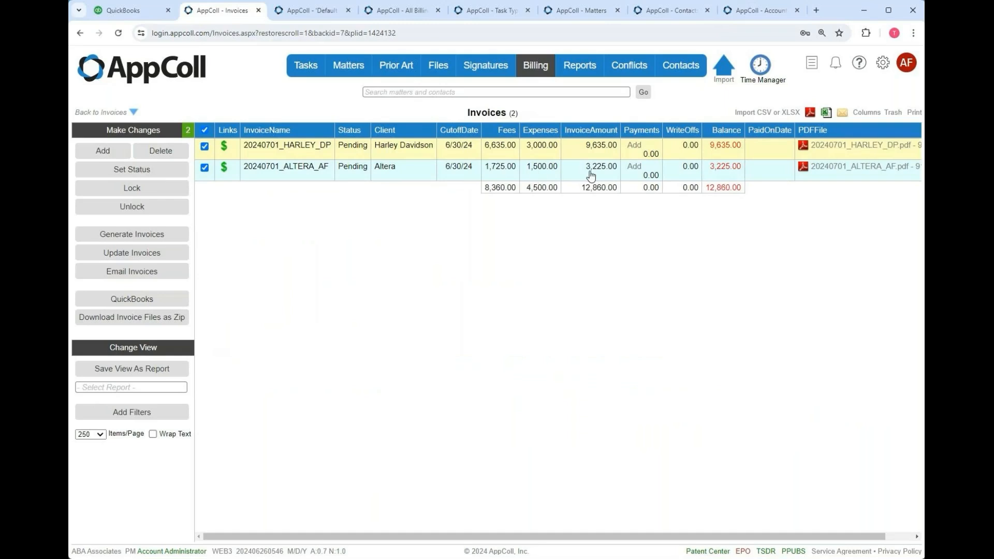
pyautogui.click(869, 146)
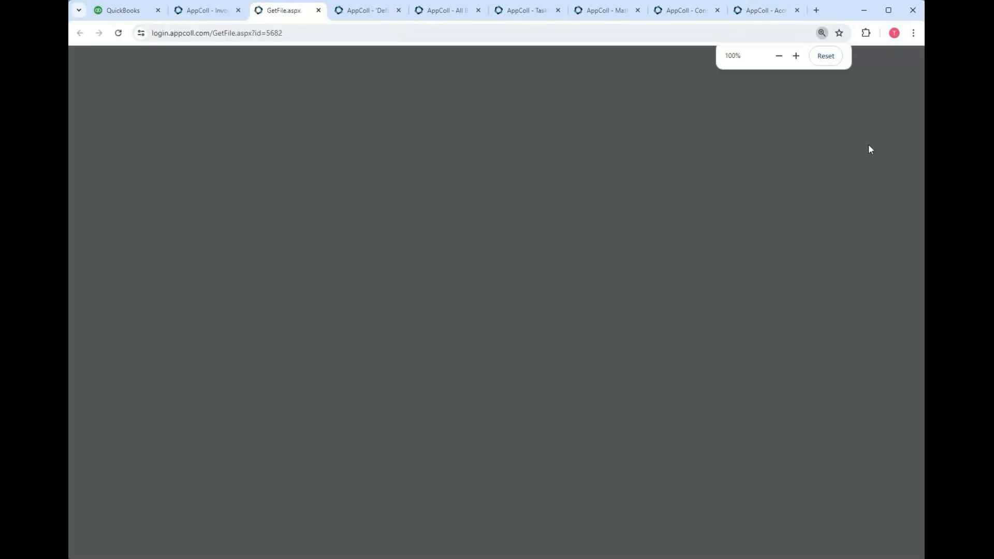
pyautogui.scroll(-10, 687, 278)
pyautogui.scroll(5, 688, 277)
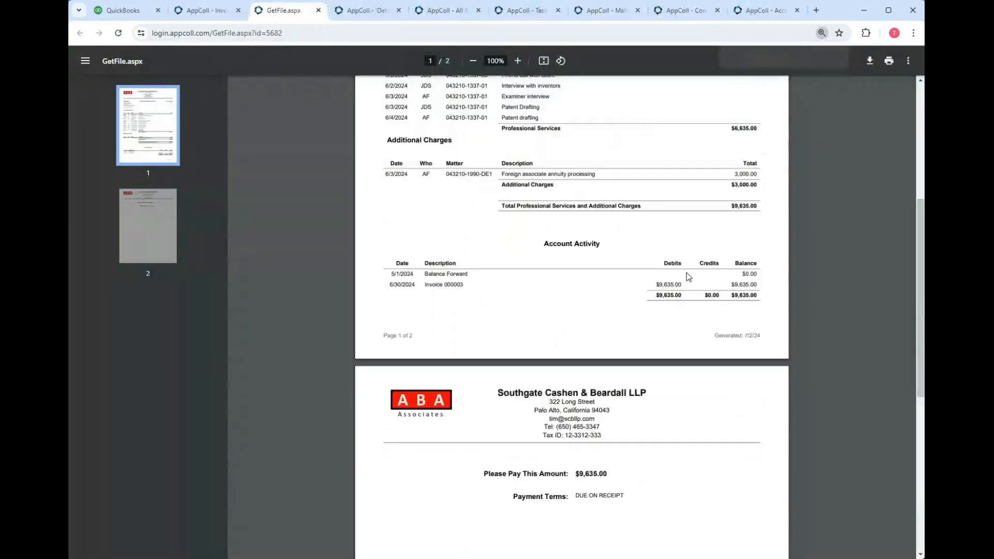
pyautogui.scroll(-4, 657, 360)
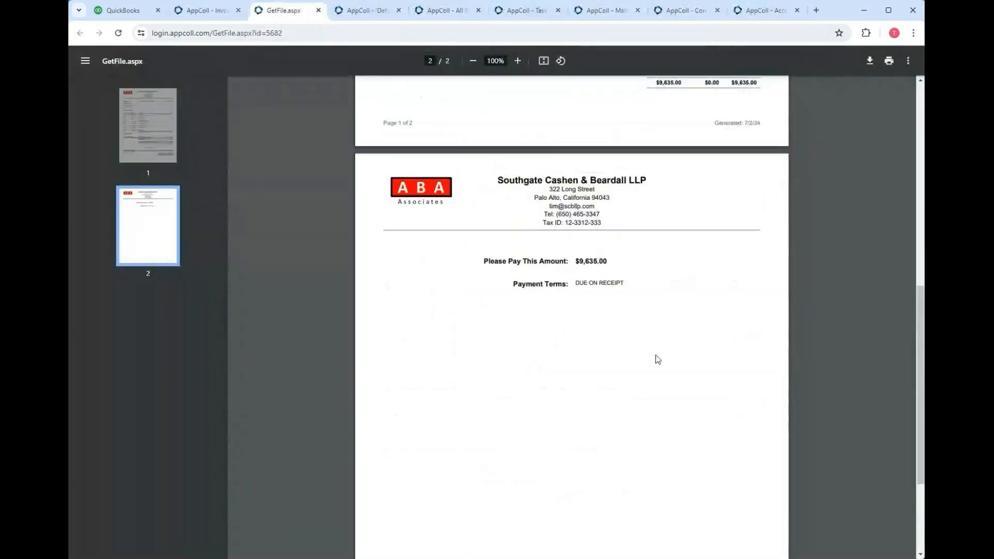
pyautogui.click(318, 10)
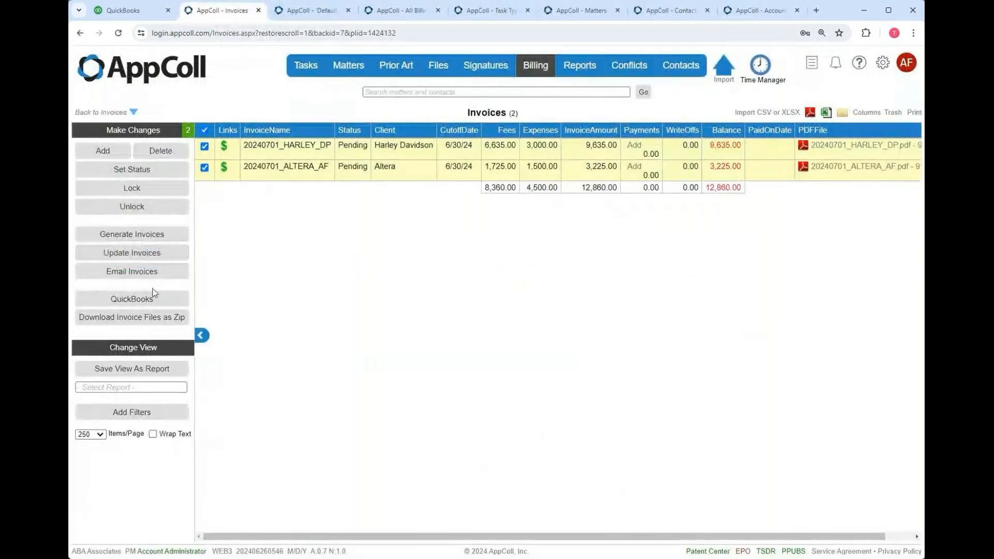
# - Export both pending invoices (9,635.00 and 3,225.00) to QuickBooks, authorizing the Intuit connection
pyautogui.click(153, 304)
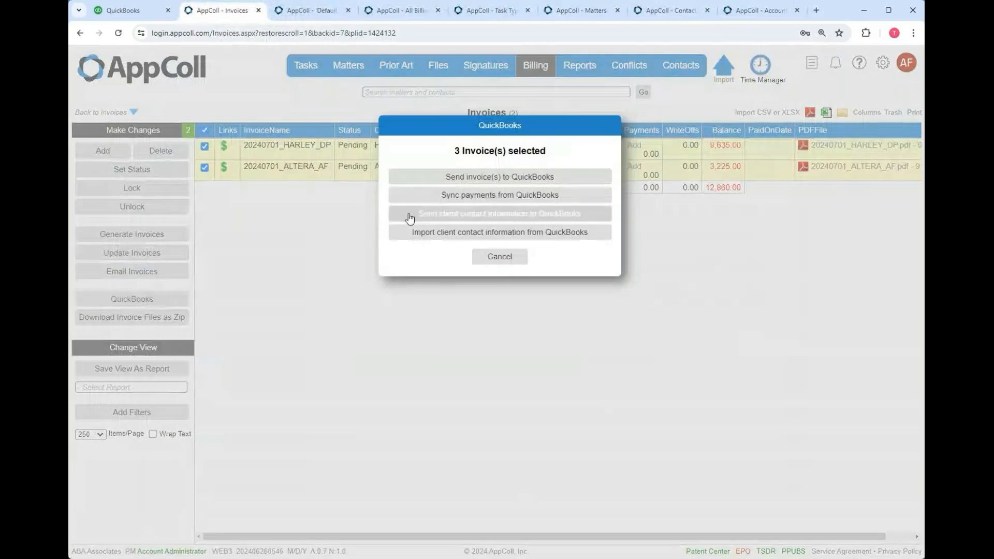
pyautogui.click(469, 178)
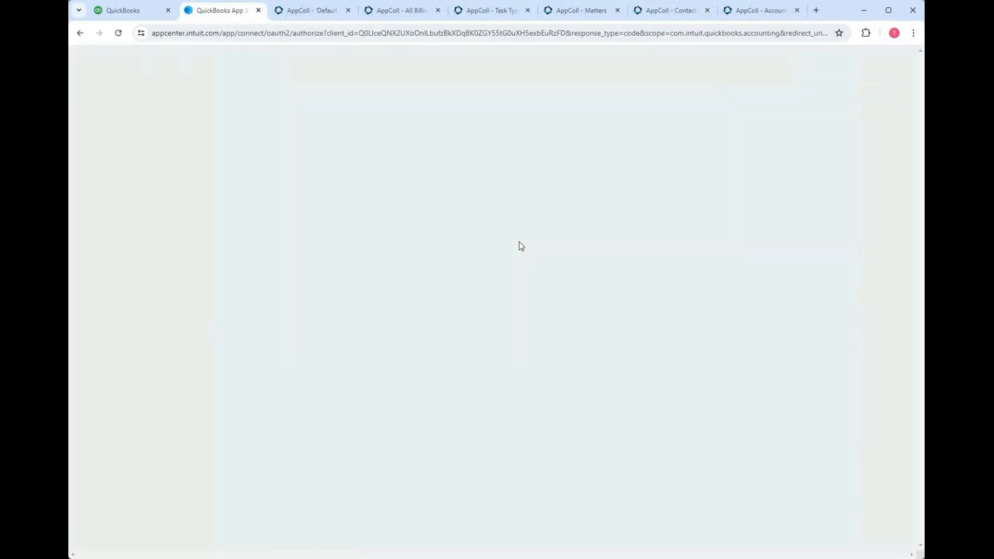
pyautogui.click(625, 335)
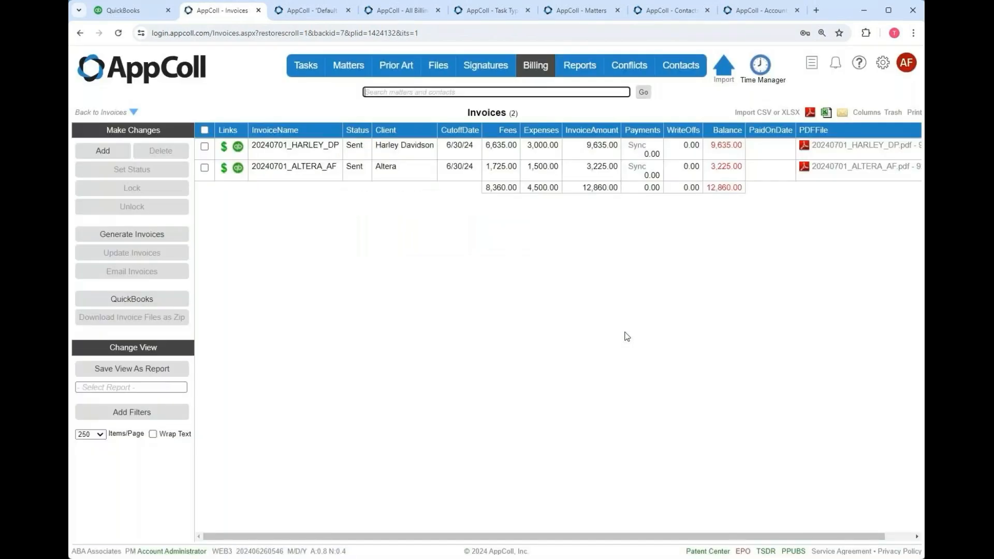
# - Open the HARLEY_DP invoice PDF and follow 'Pay Invoice 000003 at QuickBooks' to the $9,635.00 payment page
pyautogui.click(886, 145)
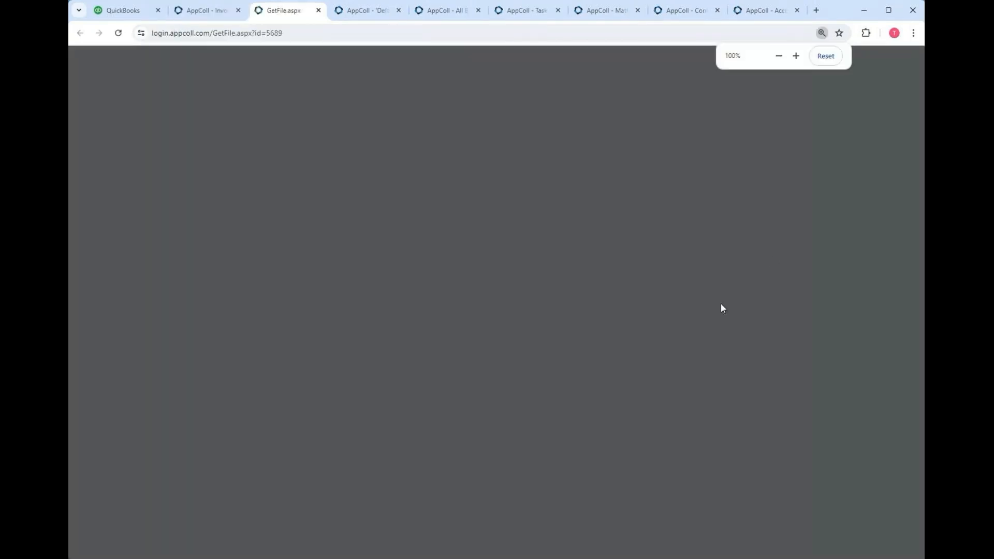
pyautogui.scroll(-15, 709, 317)
pyautogui.scroll(2, 689, 338)
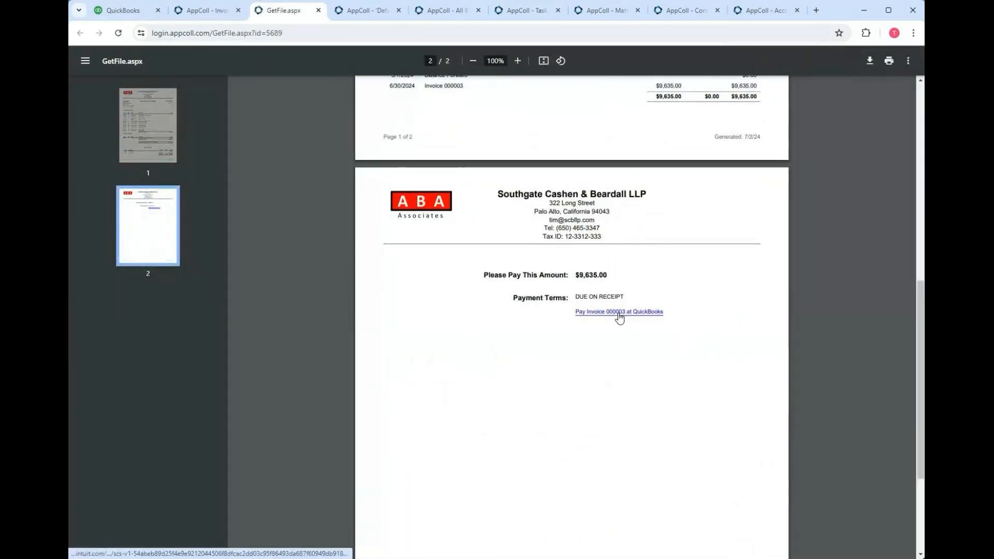
pyautogui.click(619, 312)
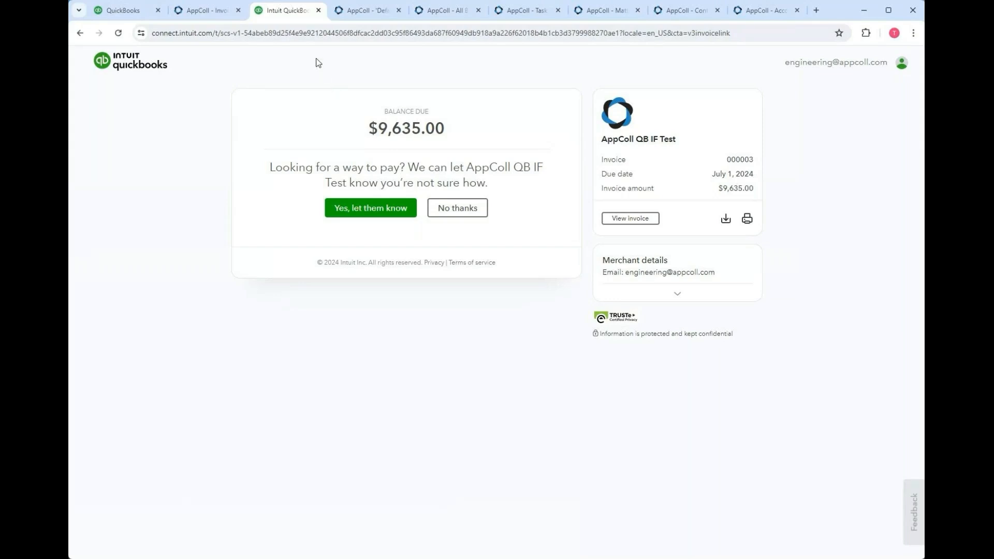
# - Close the Intuit QuickBooks payment tab to get back to AppColl's Invoices list
pyautogui.click(318, 11)
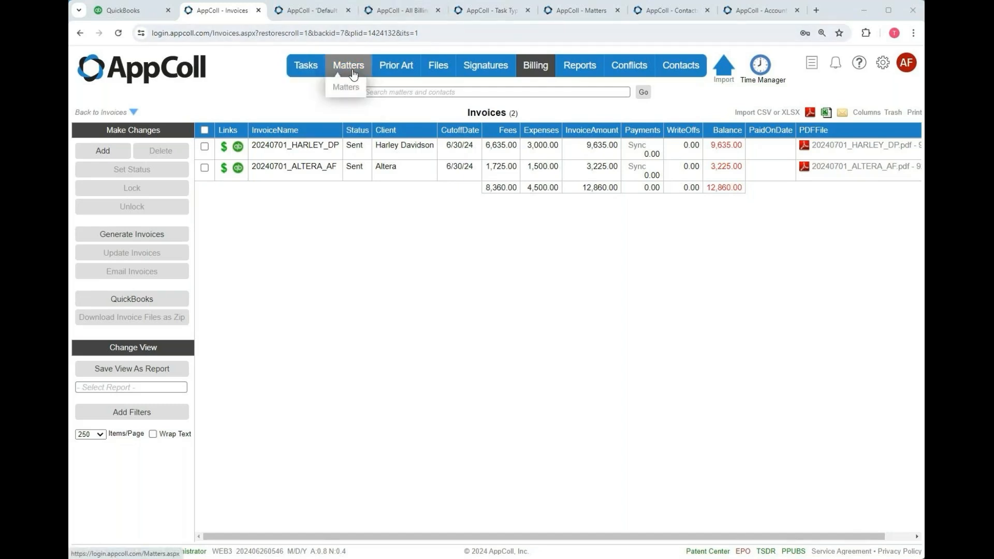
pyautogui.moveTo(518, 66)
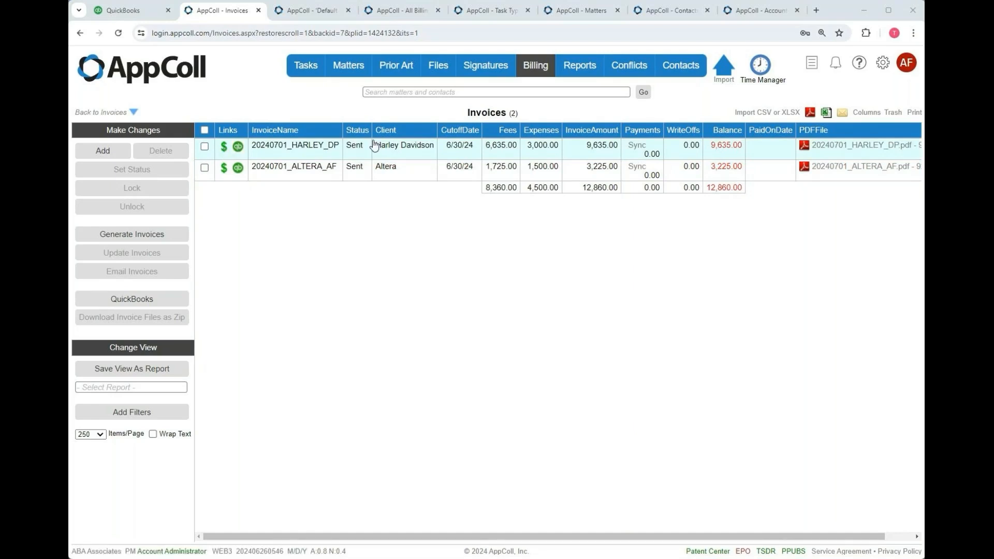
pyautogui.click(856, 147)
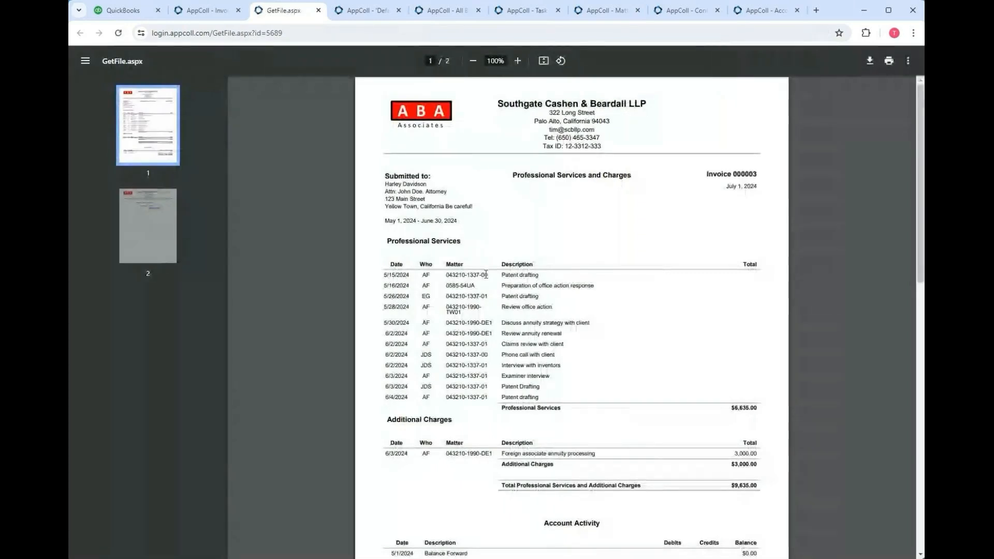
pyautogui.click(318, 10)
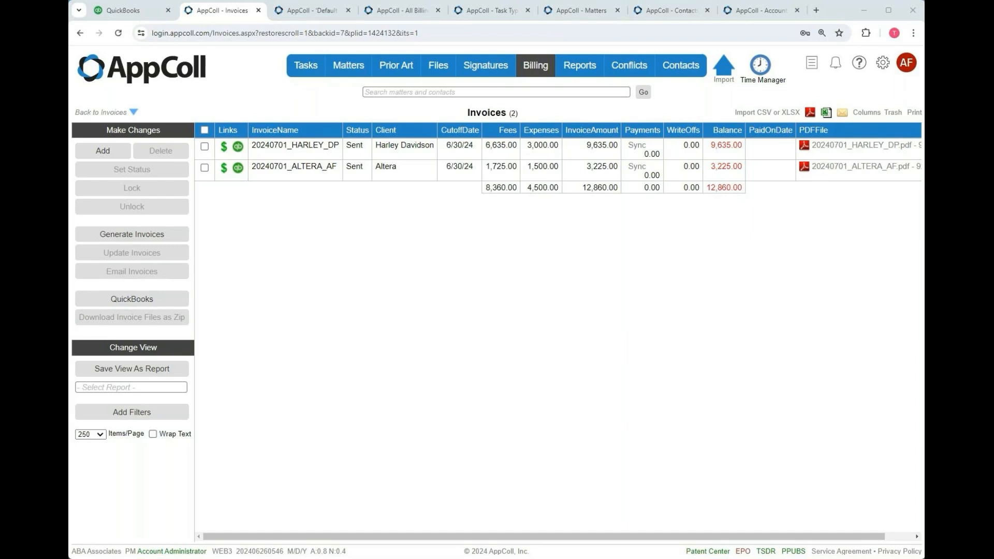
# - Return to the PowerPoint slide show and advance to the next slide
pyautogui.hotkey('alt', 'Tab')
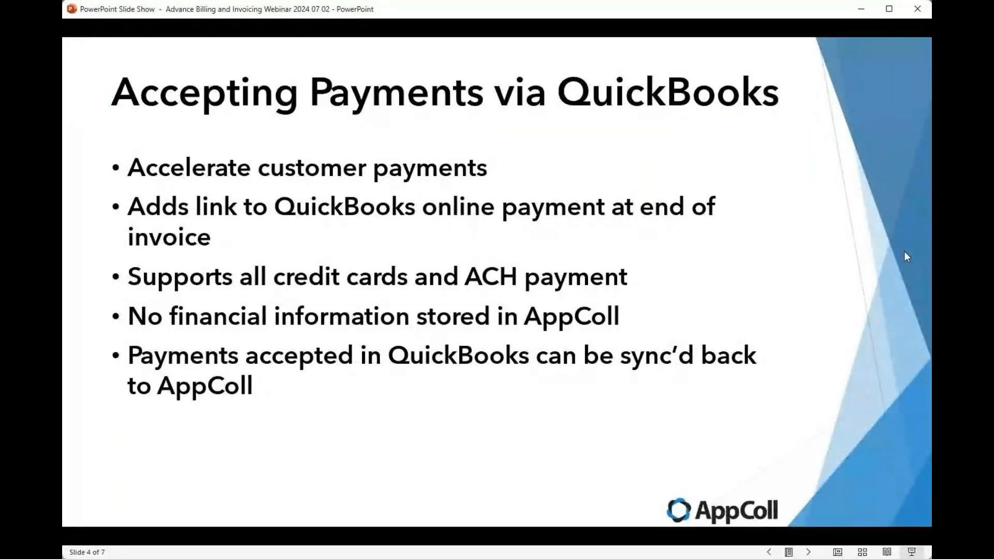
pyautogui.press('Right')
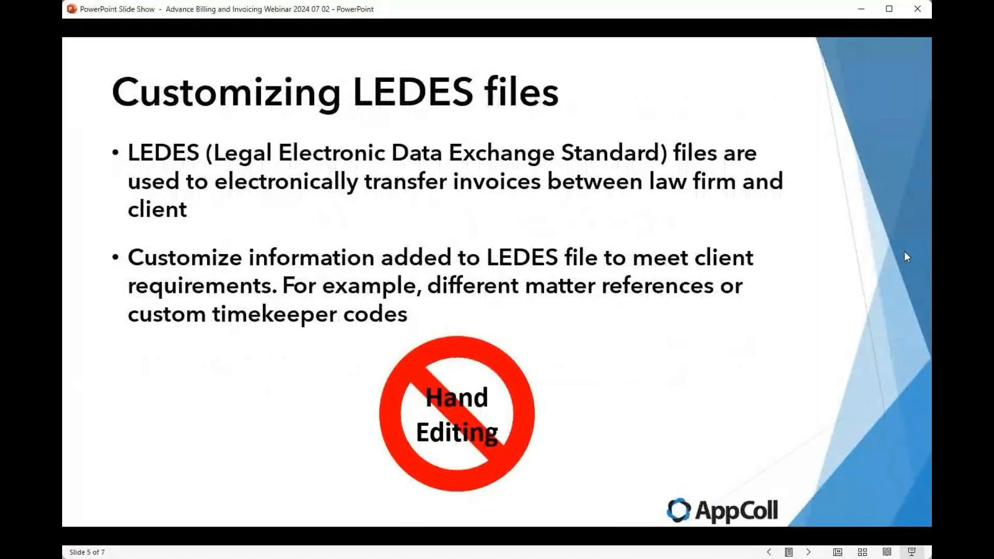
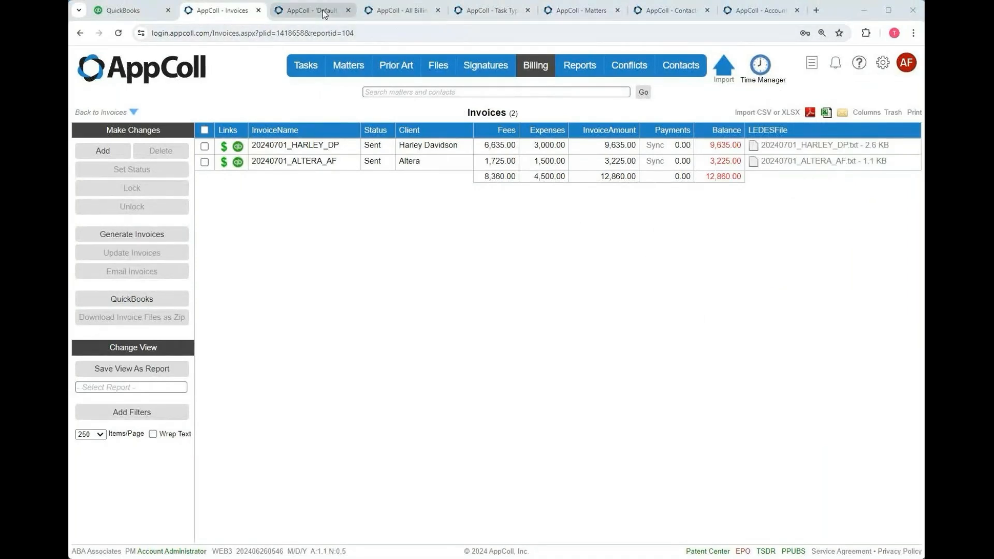
# - Open the Matters account settings and select the String 6 field name LEDESBillingRef
pyautogui.click(348, 10)
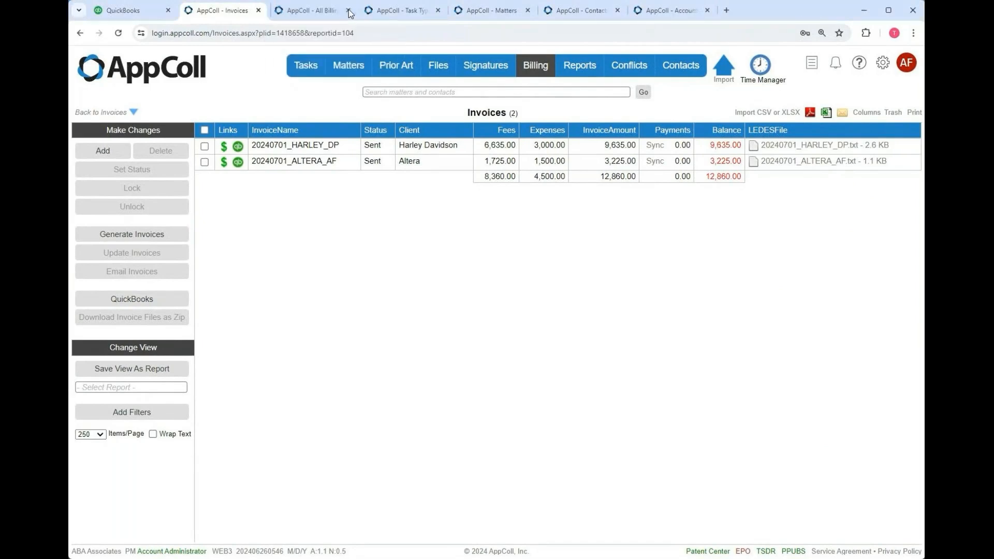
pyautogui.click(468, 10)
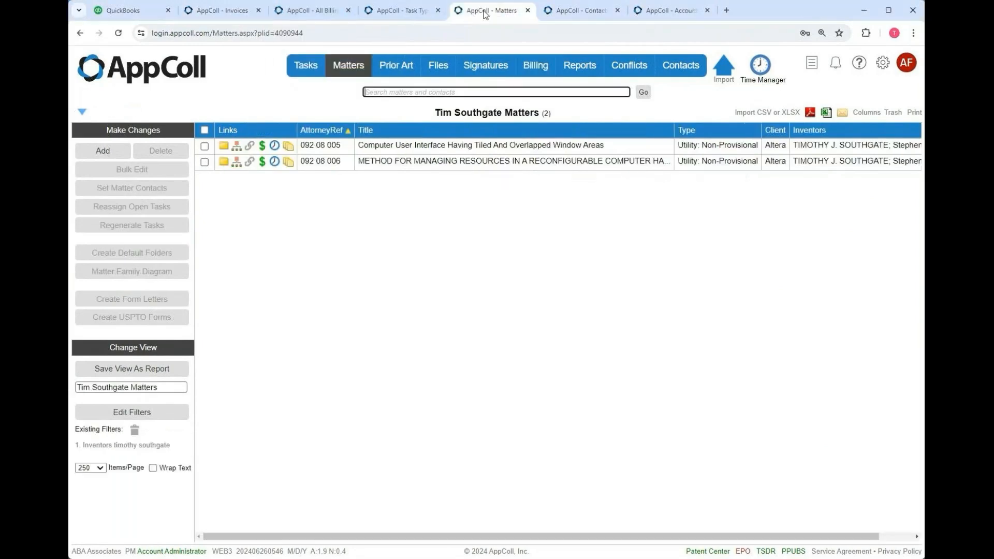
pyautogui.moveTo(883, 62)
pyautogui.rightClick(864, 86)
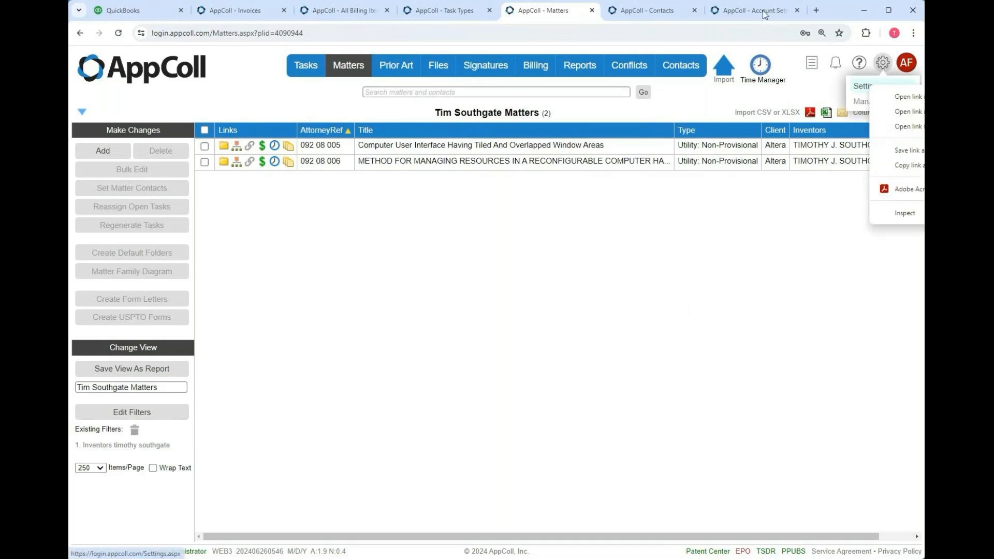
pyautogui.click(764, 12)
pyautogui.click(285, 133)
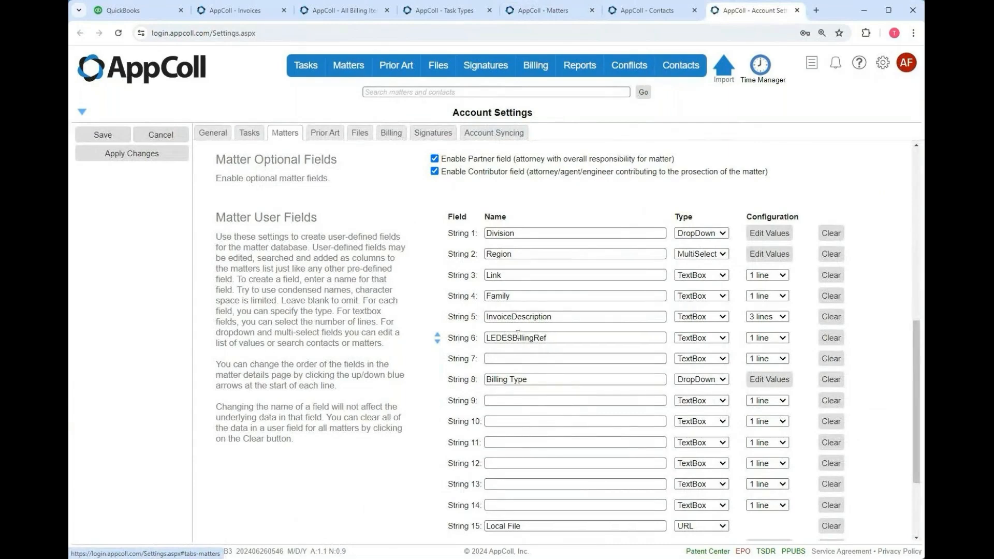
pyautogui.moveTo(559, 337); pyautogui.dragTo(474, 339)
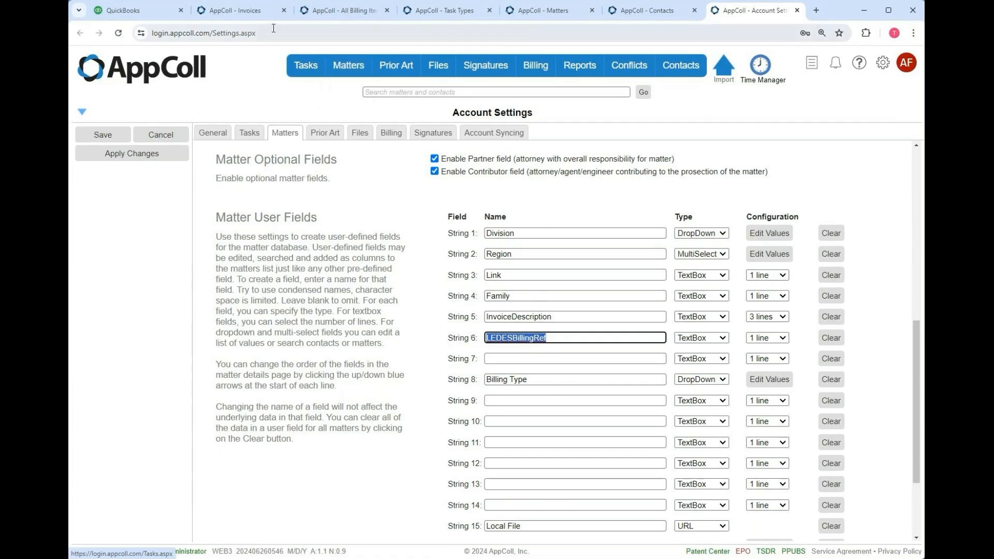
# - Enter Altera-005 in matter 092 08 005's LEDESBillingRef field and save the matter
pyautogui.click(551, 13)
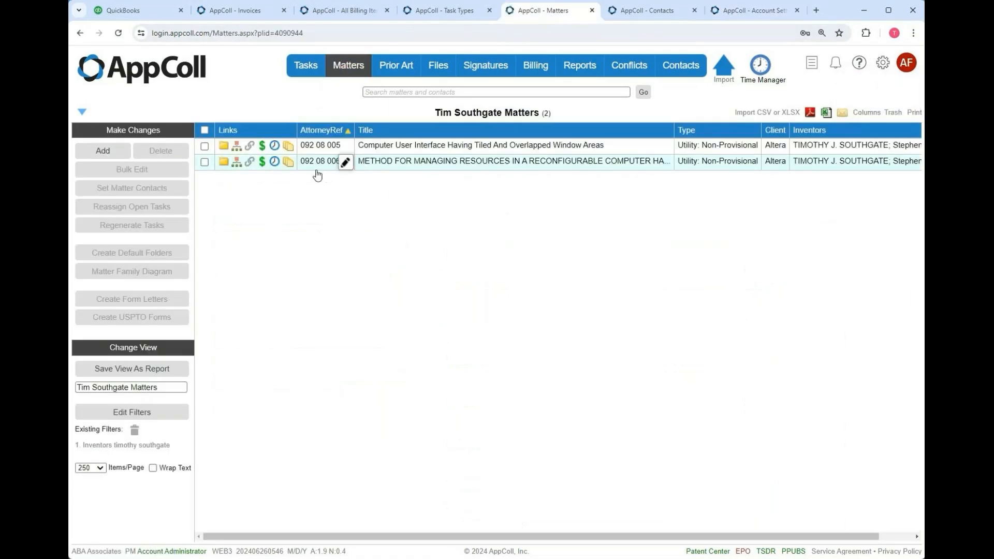
pyautogui.moveTo(367, 166)
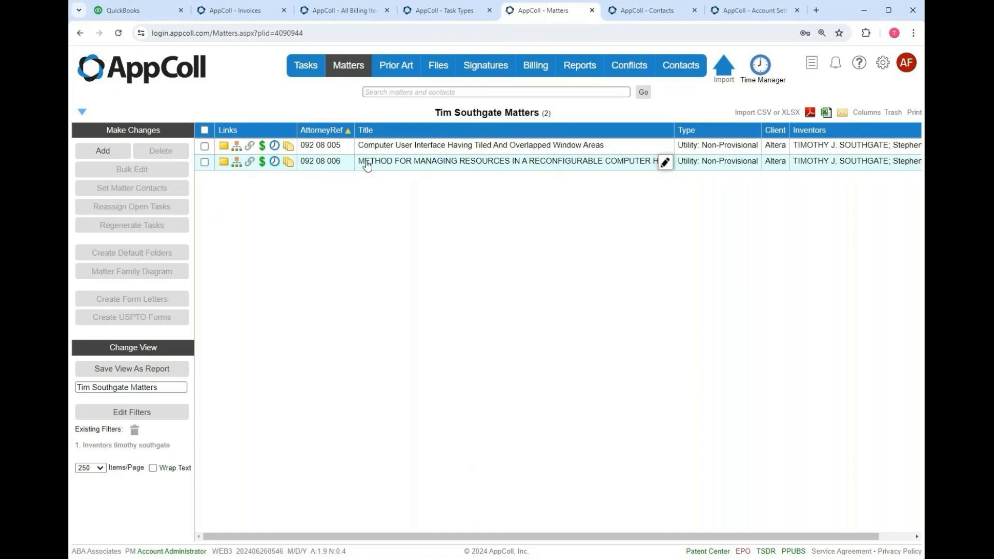
pyautogui.click(400, 148)
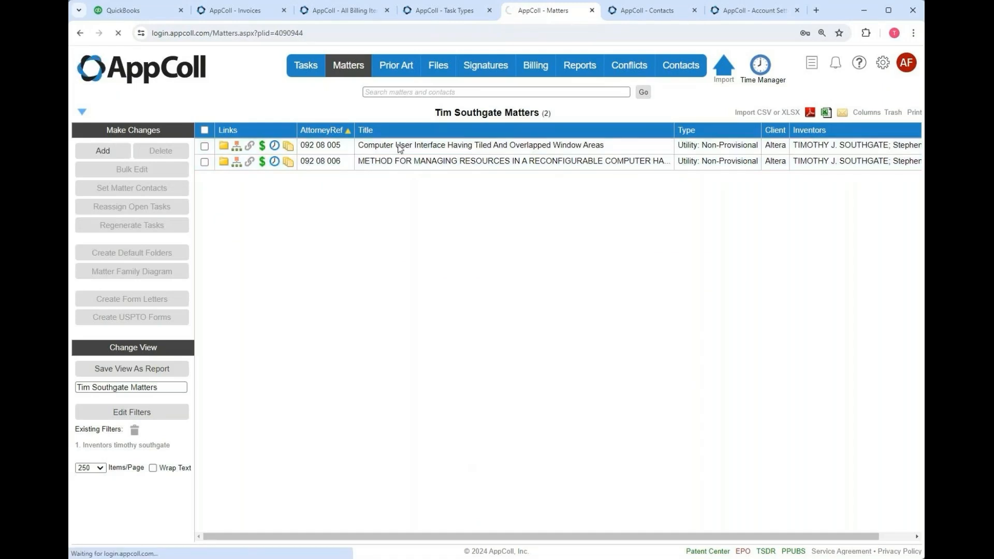
pyautogui.scroll(-6, 441, 314)
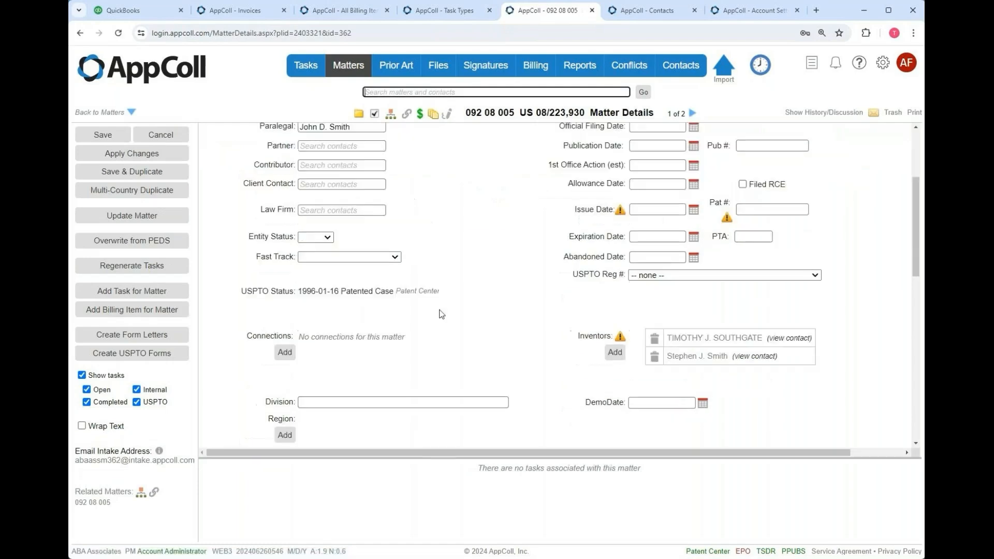
pyautogui.scroll(-3, 441, 313)
pyautogui.click(323, 247)
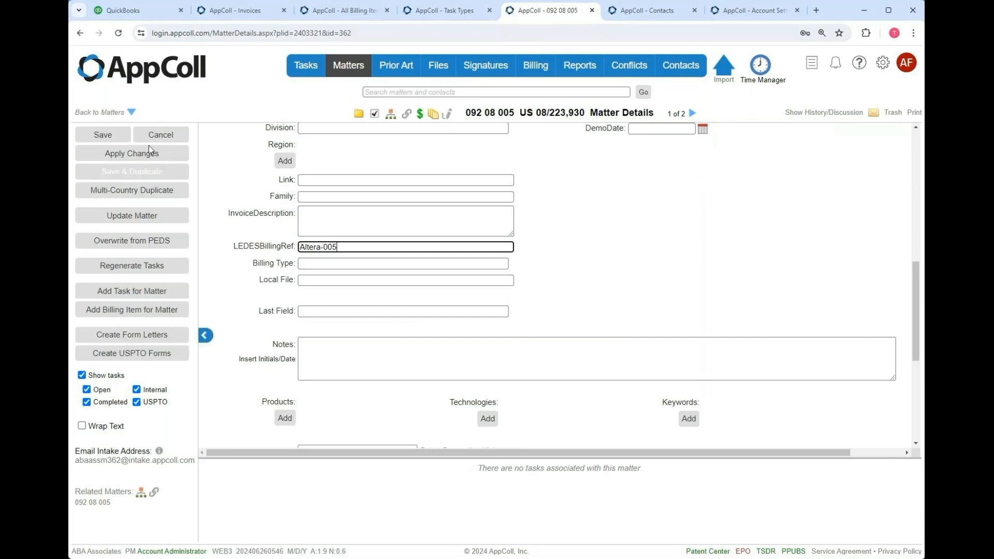
pyautogui.click(98, 136)
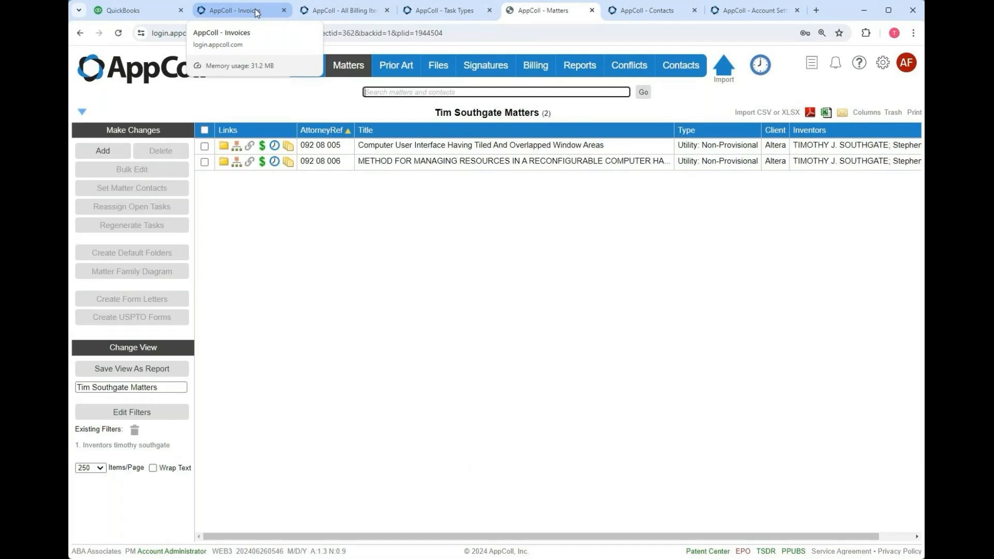
# - Run Update Invoices on the Altera invoice and dismiss the result message
pyautogui.click(256, 11)
pyautogui.click(138, 257)
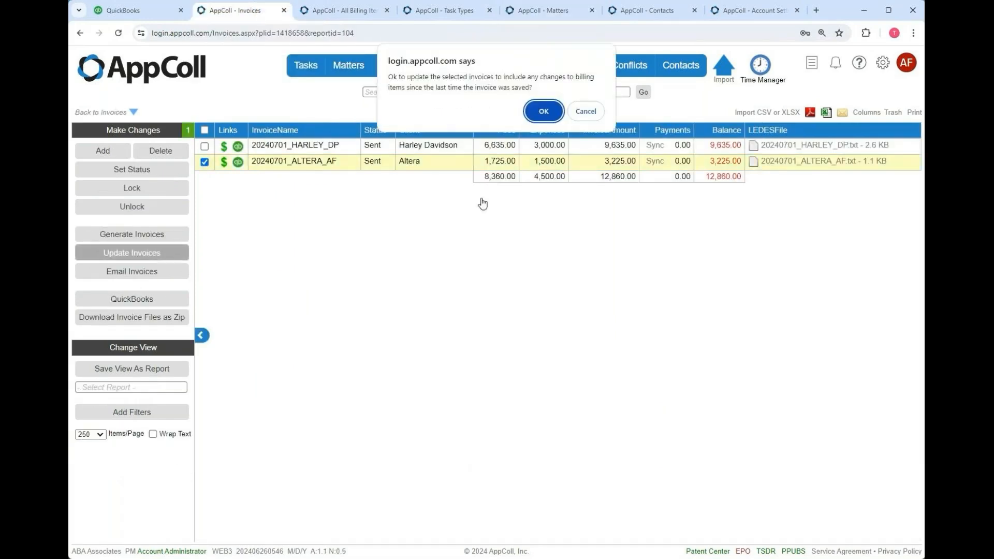
pyautogui.click(546, 106)
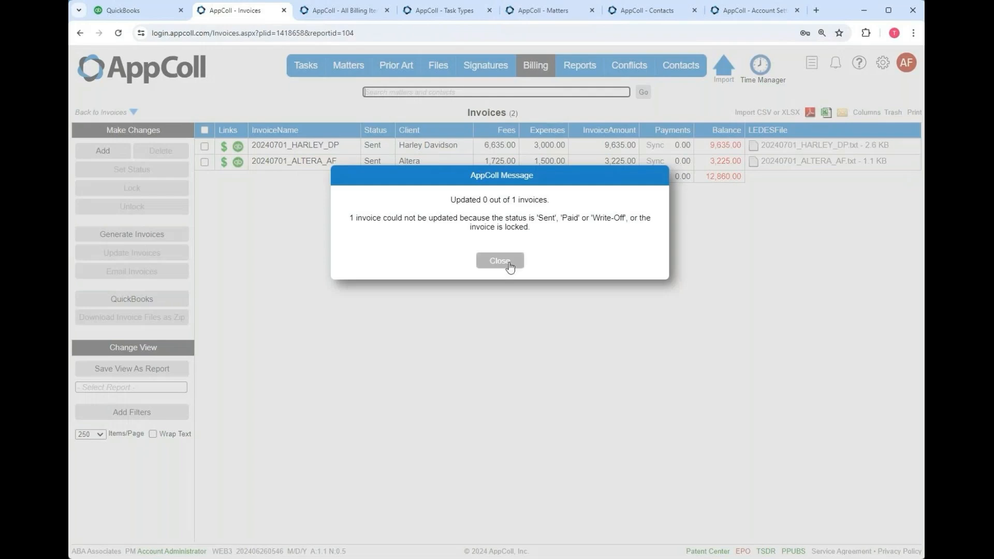
pyautogui.click(500, 261)
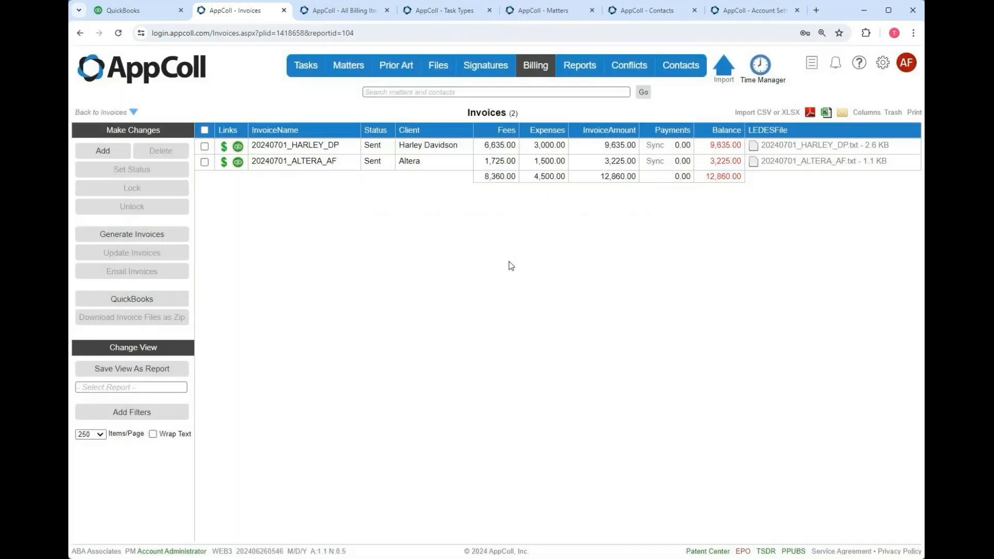
# - Set the ALTERA_AF invoice's status back to Pending
pyautogui.click(205, 162)
pyautogui.click(132, 169)
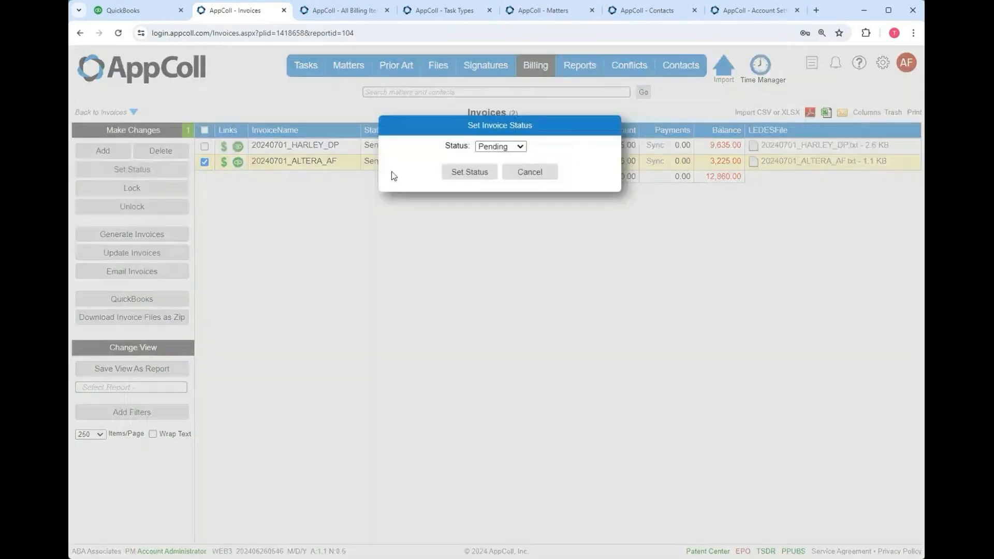
pyautogui.click(468, 168)
pyautogui.click(503, 146)
pyautogui.click(497, 158)
pyautogui.click(469, 172)
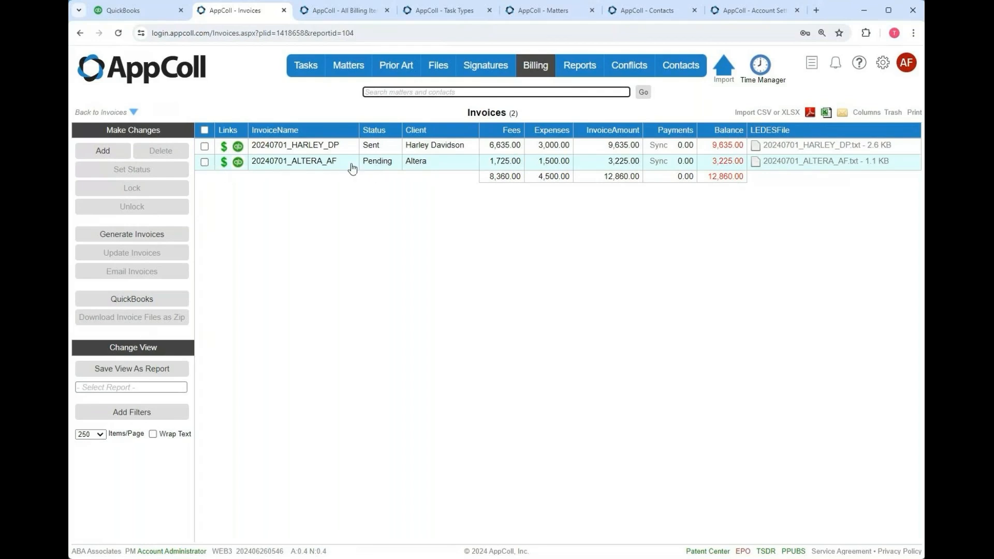
# - Regenerate the ALTERA_AF invoice and open its LEDES file
pyautogui.click(205, 162)
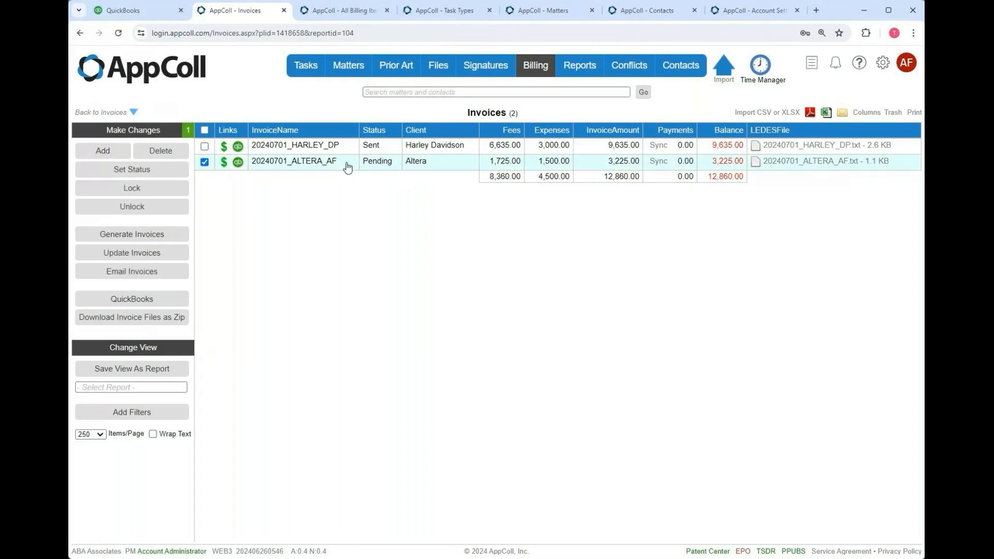
pyautogui.click(137, 254)
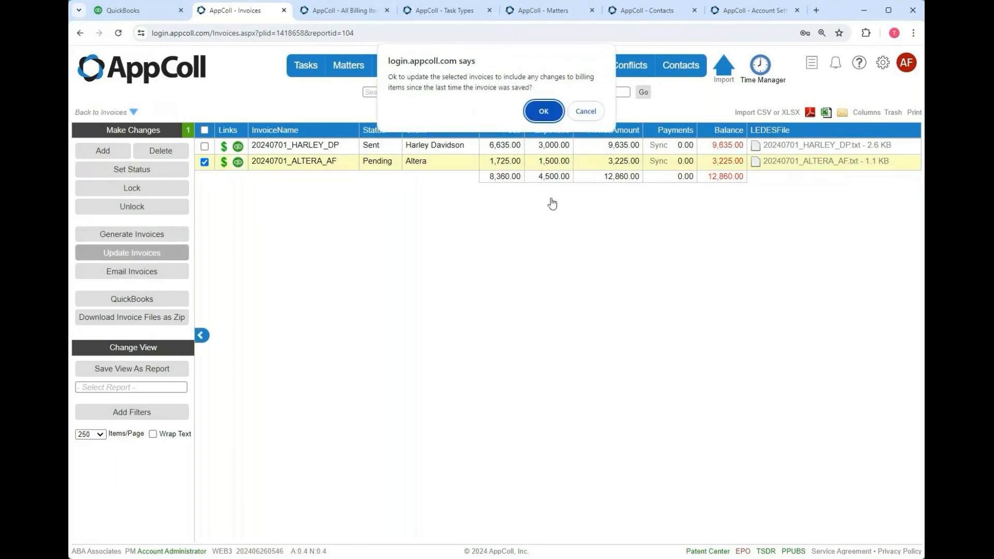
pyautogui.click(543, 109)
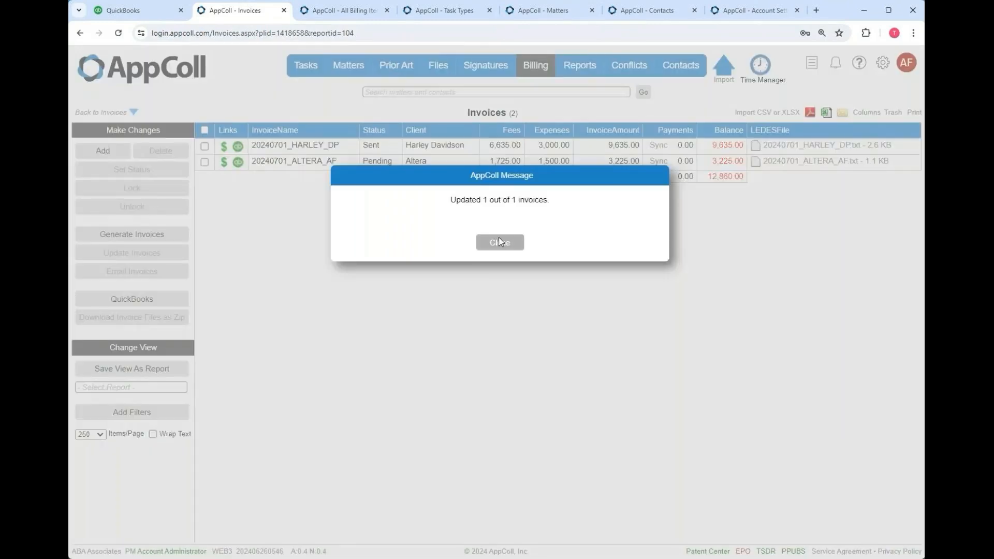
pyautogui.click(499, 238)
pyautogui.click(849, 163)
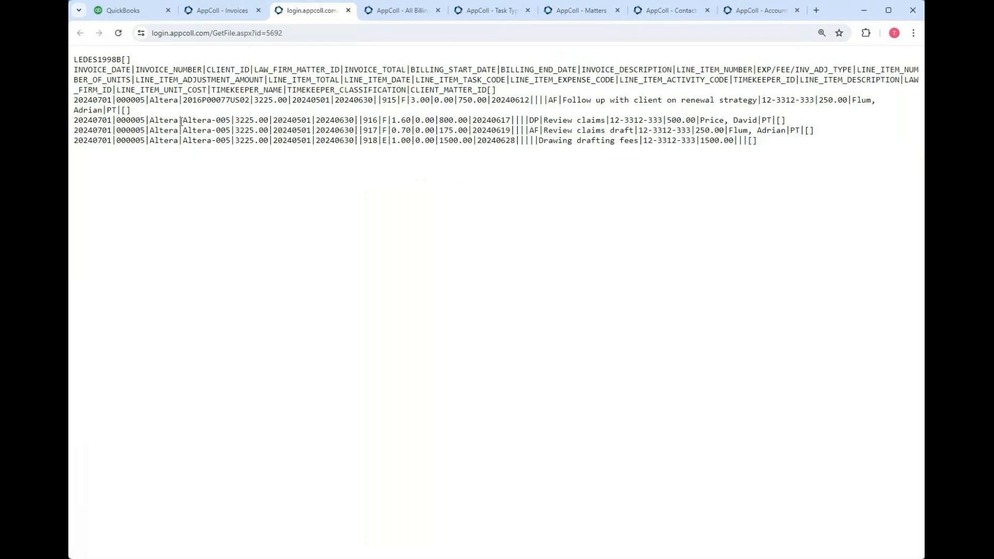
# - Highlight the Altera-005 references in the LEDES file, then show the Attorneys & Agents contacts
pyautogui.moveTo(183, 120); pyautogui.dragTo(230, 141)
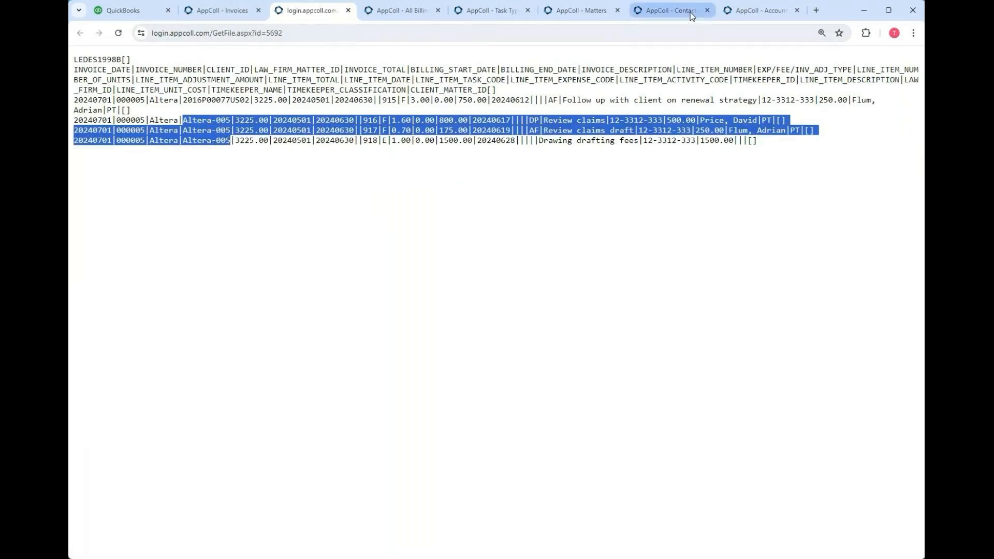
pyautogui.click(672, 10)
pyautogui.moveTo(636, 70)
pyautogui.click(119, 387)
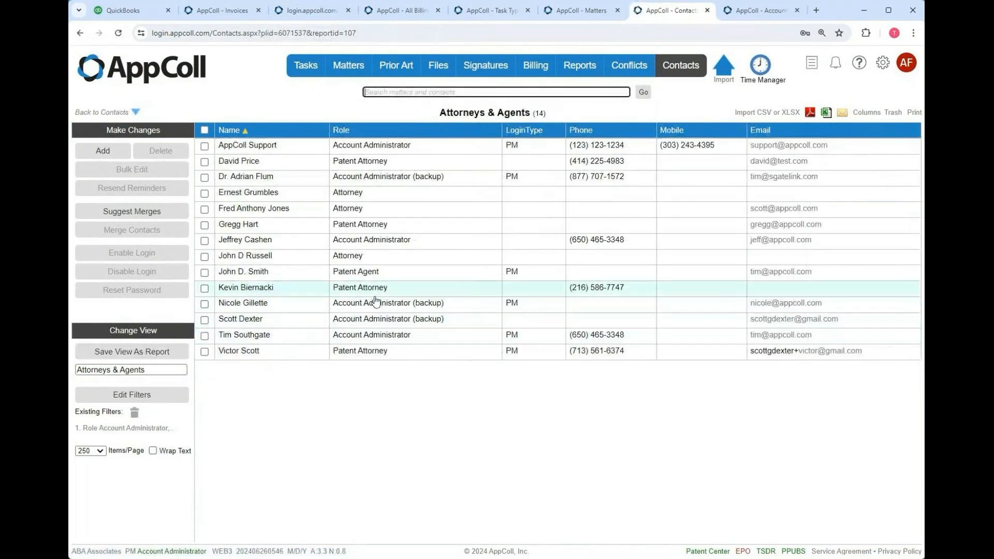
pyautogui.moveTo(351, 275)
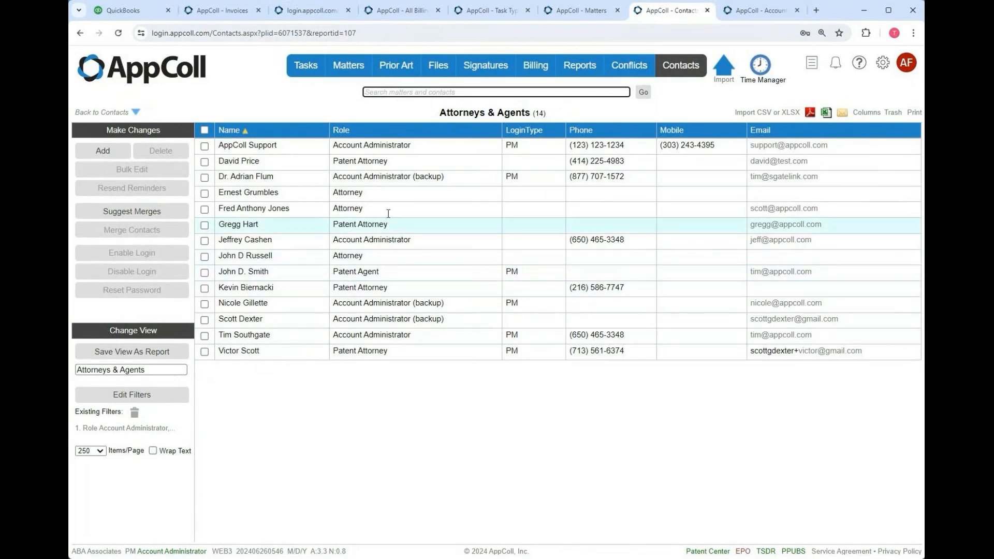
pyautogui.moveTo(395, 162)
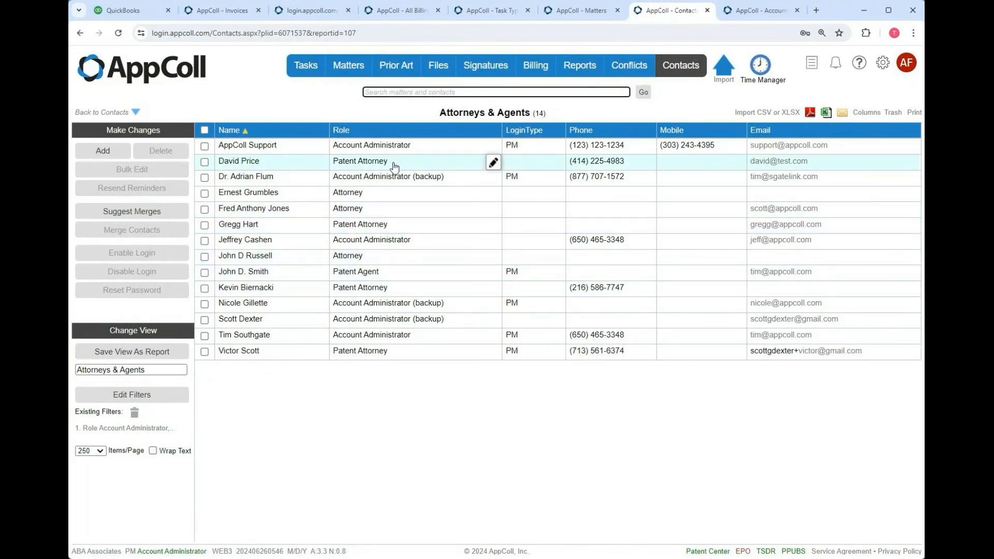
pyautogui.click(379, 164)
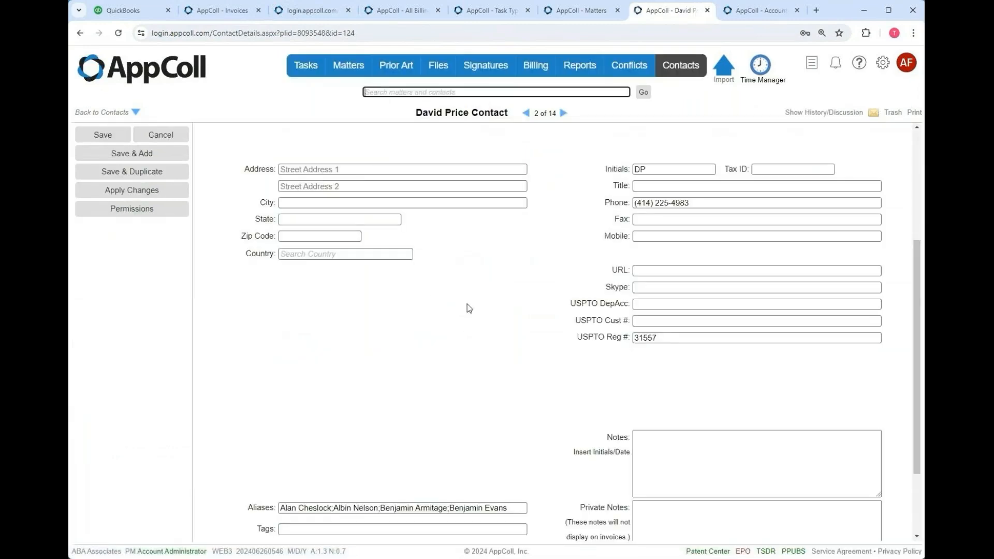
pyautogui.scroll(-2, 469, 308)
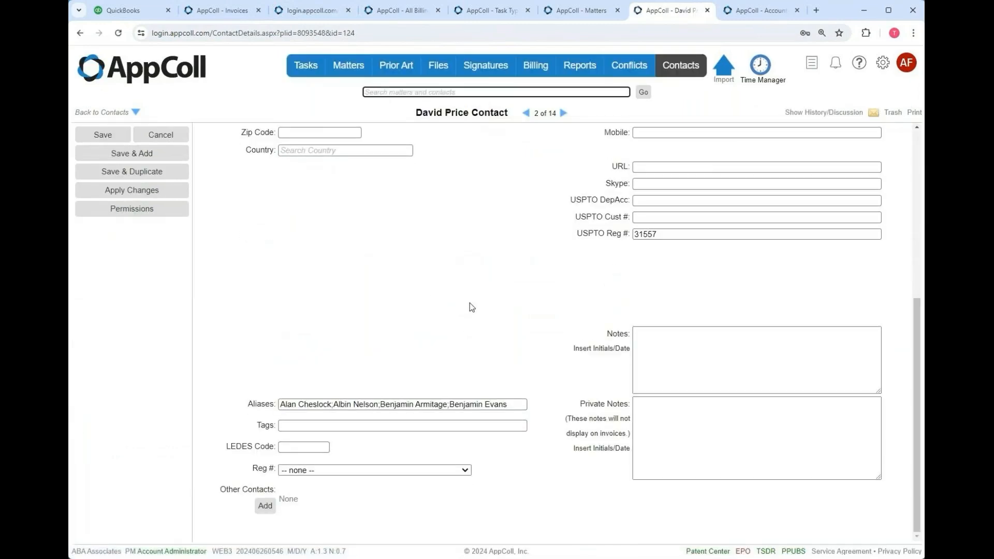
pyautogui.click(286, 448)
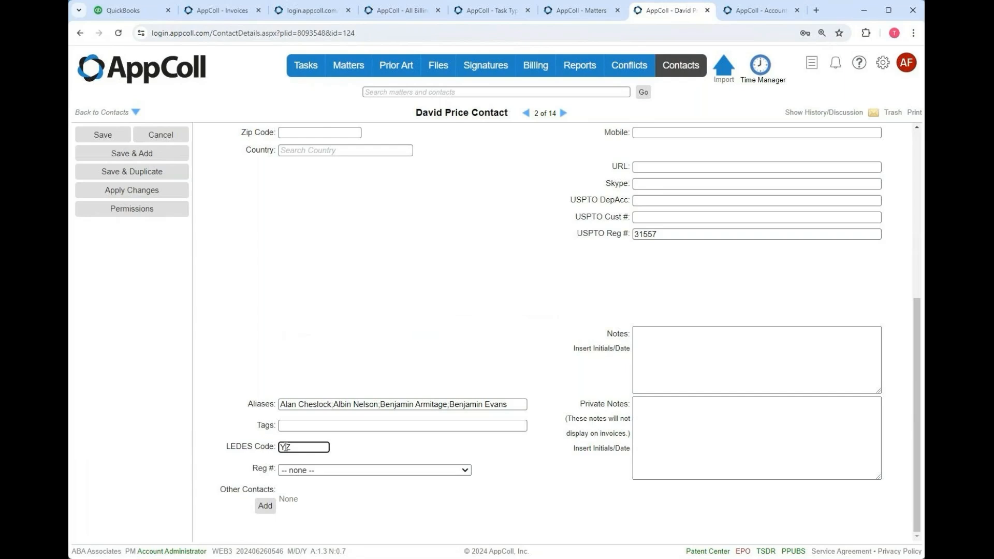
pyautogui.click(107, 136)
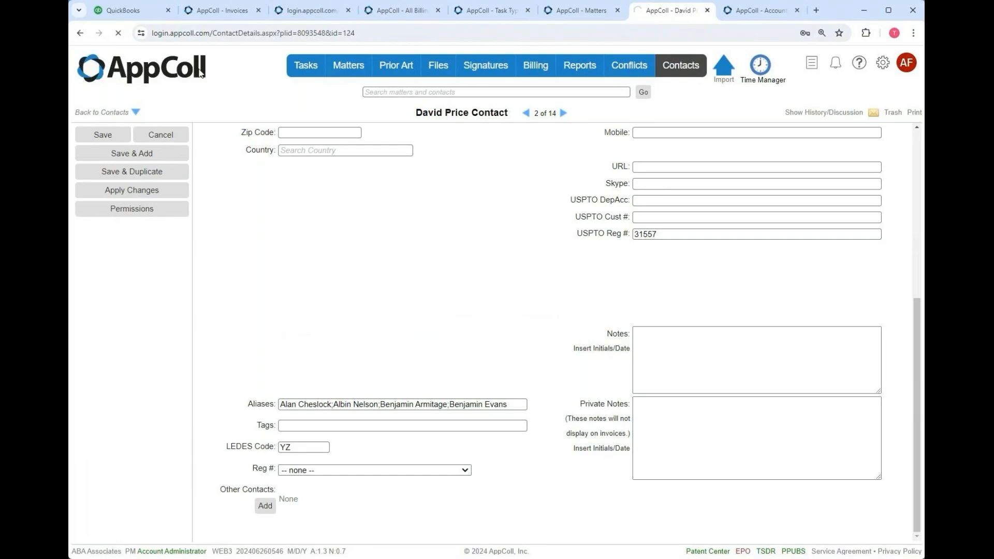
# - Regenerate the Altera invoice from the Invoices list and open its refreshed LEDES file
pyautogui.click(240, 16)
pyautogui.click(204, 162)
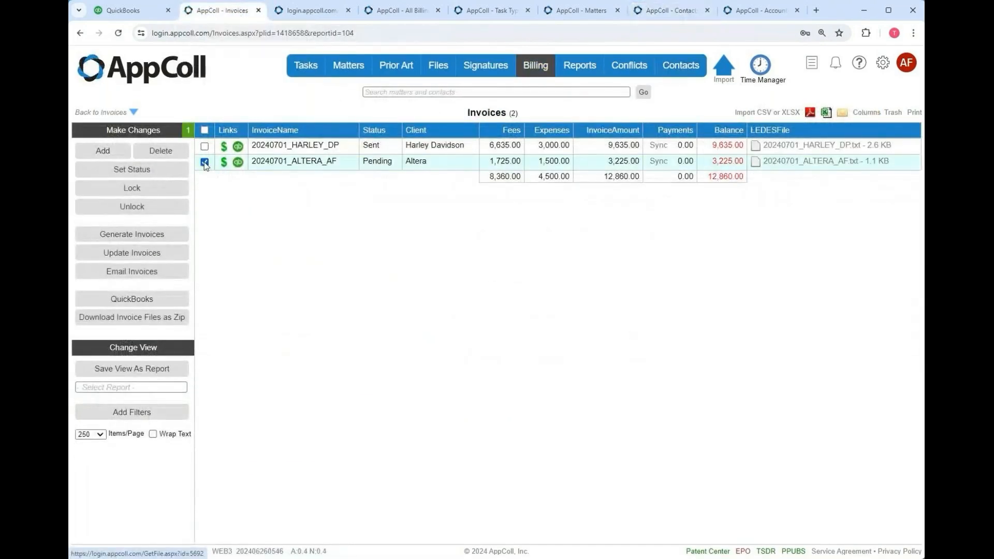
pyautogui.click(147, 253)
pyautogui.click(554, 113)
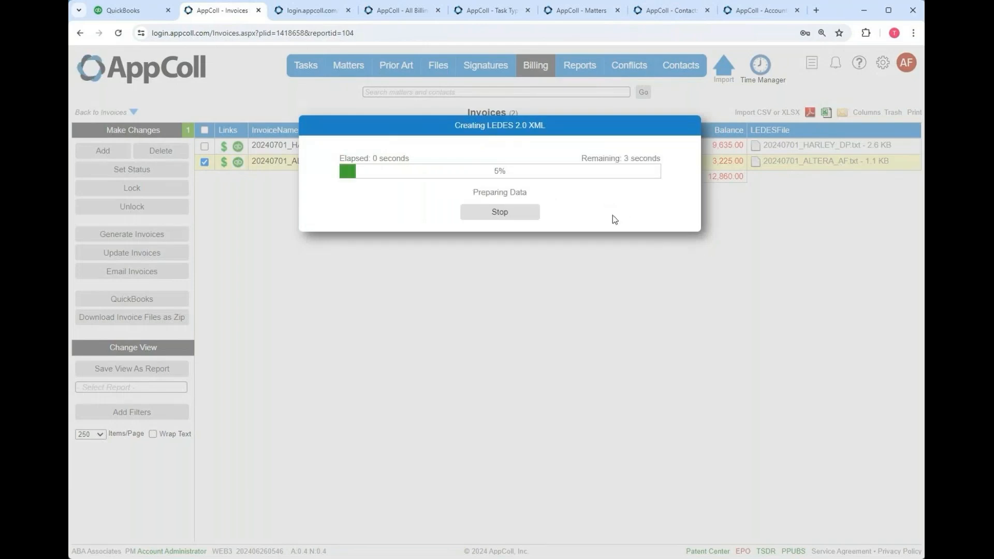
pyautogui.click(500, 248)
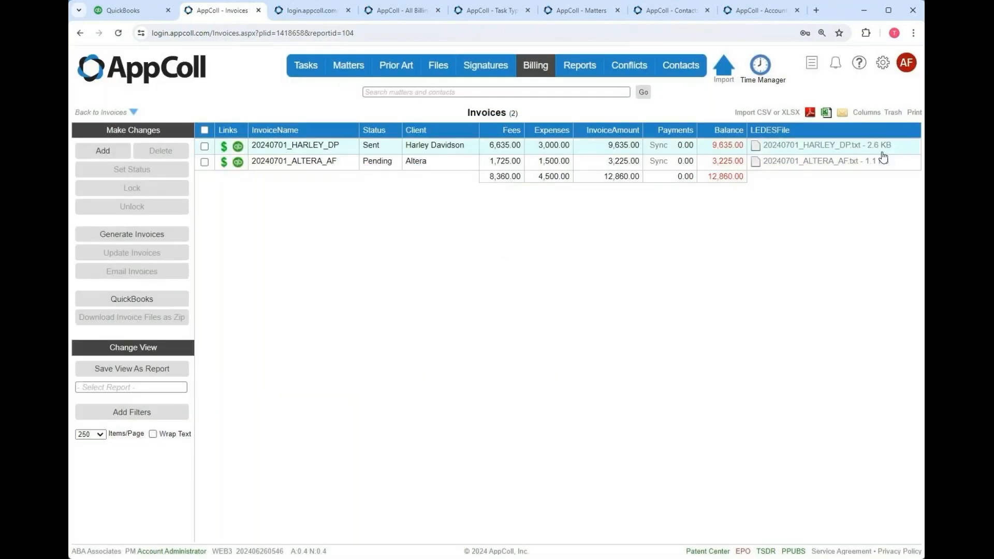
pyautogui.click(883, 157)
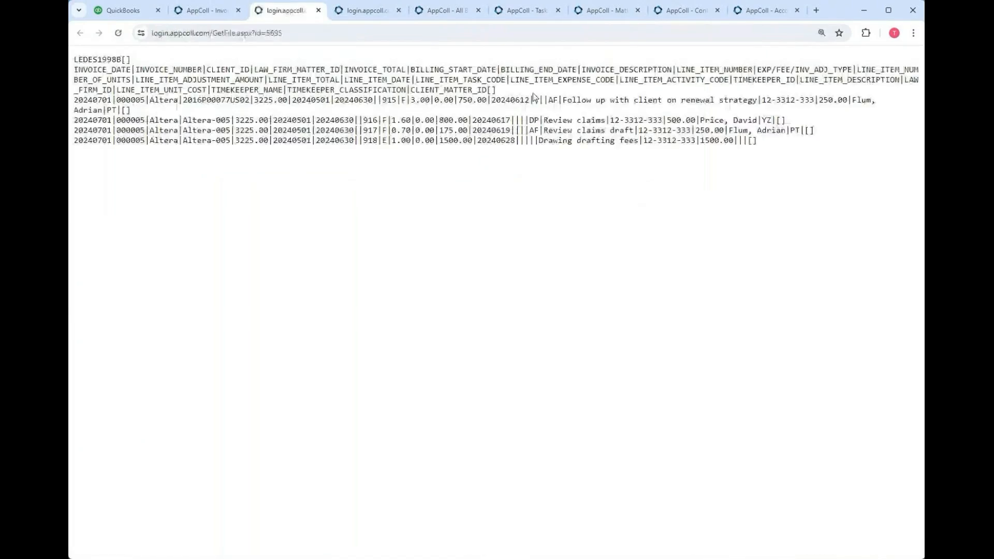
pyautogui.moveTo(762, 120); pyautogui.dragTo(774, 121)
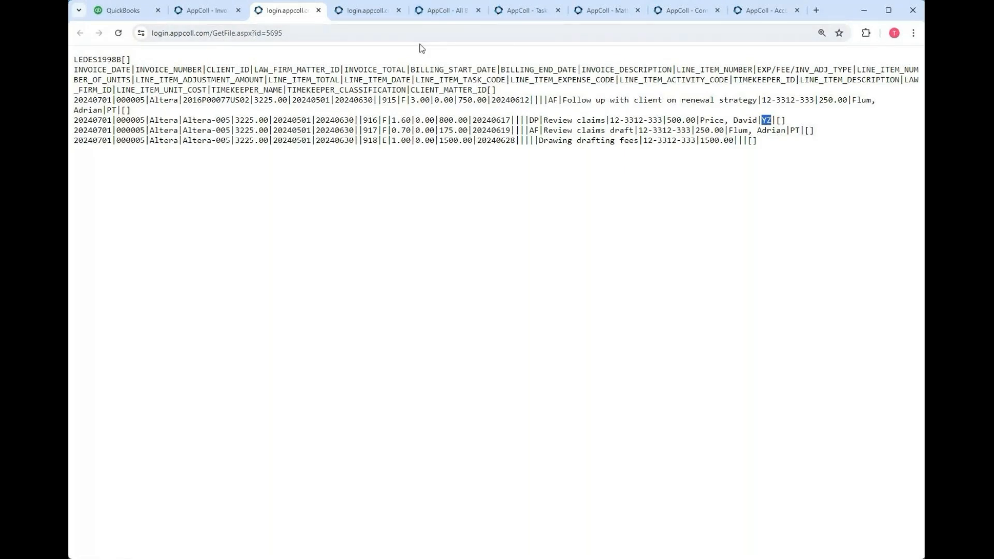
pyautogui.click(318, 11)
pyautogui.click(305, 12)
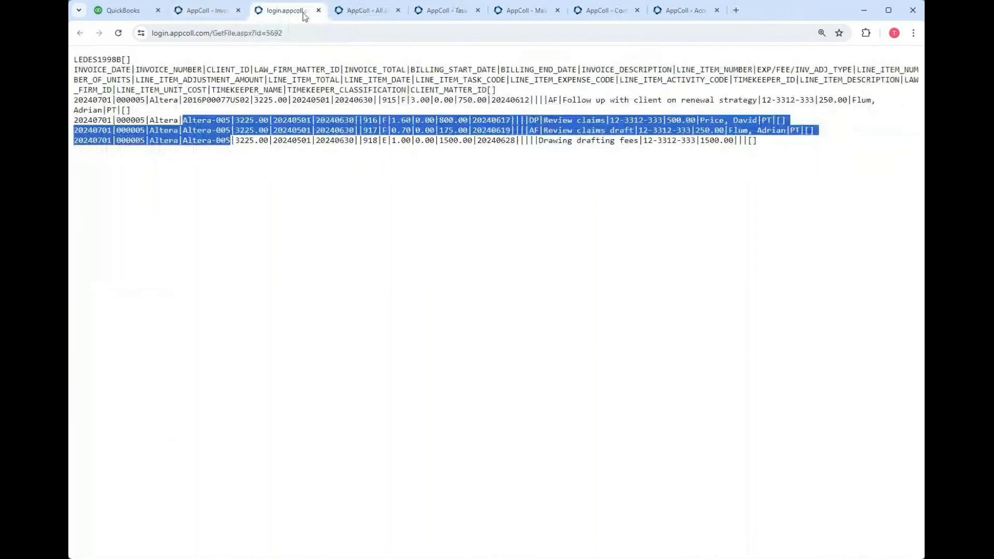
pyautogui.click(318, 11)
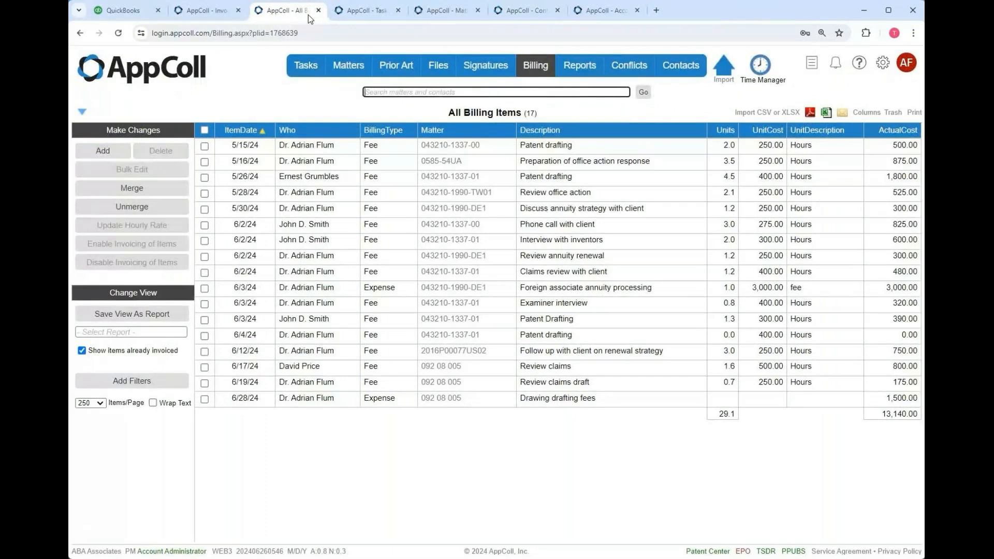
# - Switch back to the PowerPoint slide show and advance to the next slide
pyautogui.moveTo(353, 91)
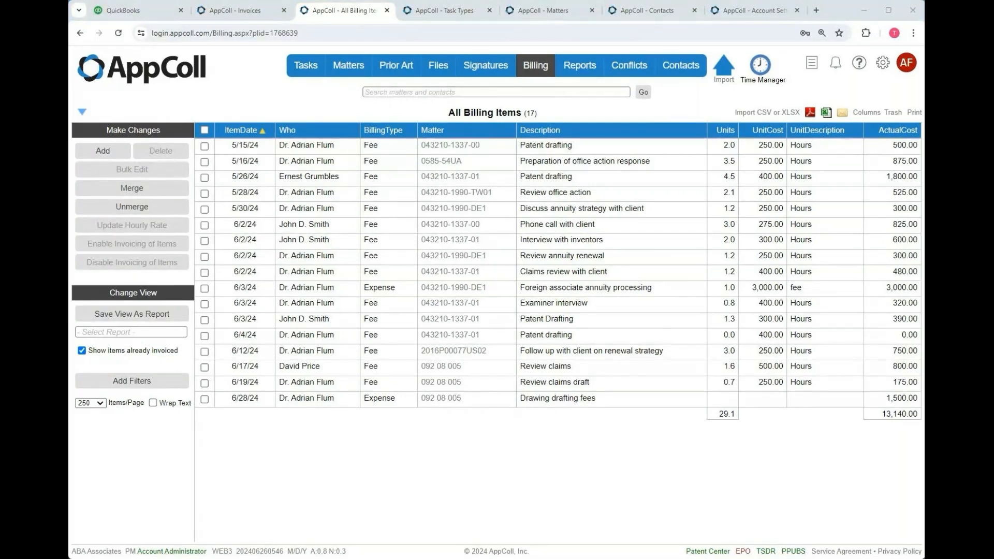
pyautogui.hotkey('alt', 'Tab')
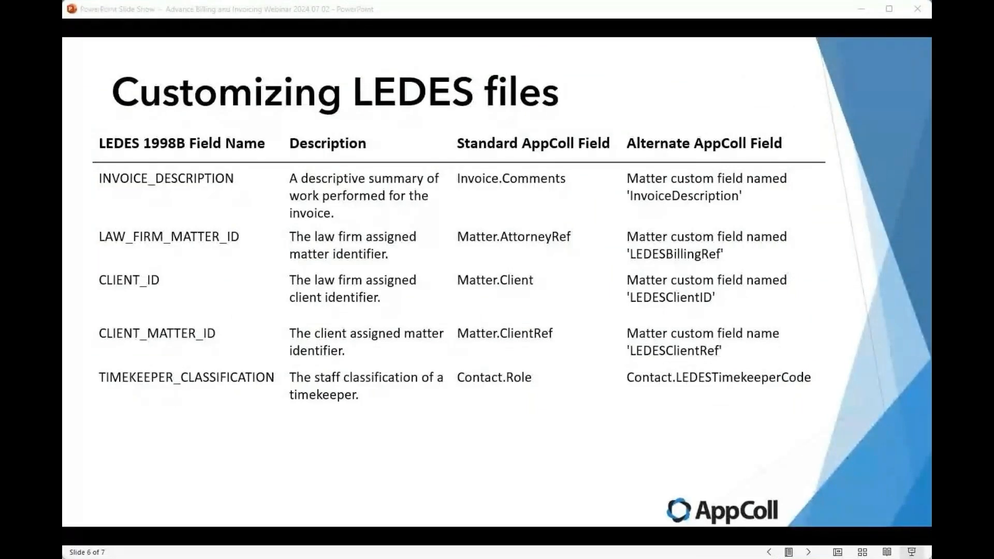
pyautogui.click(533, 176)
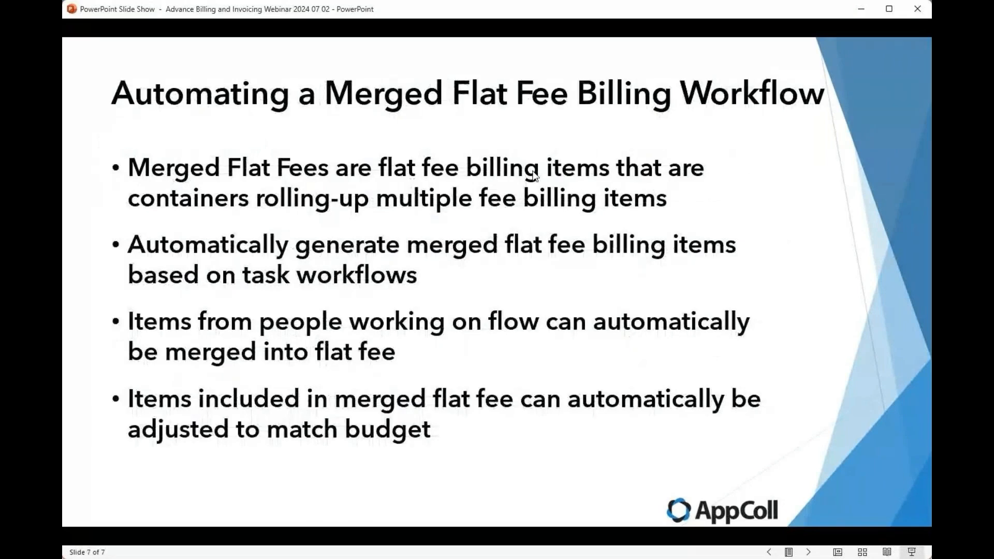
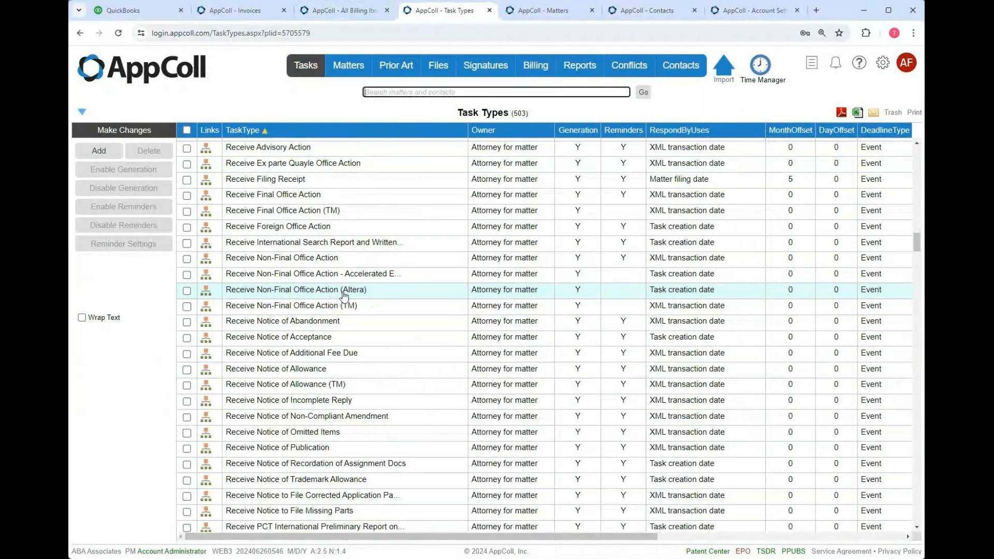
# - Open the Altera task's workflow showing Respond (+3M), File Office Action (-7D) and Draft (-1M) tasks
pyautogui.click(205, 294)
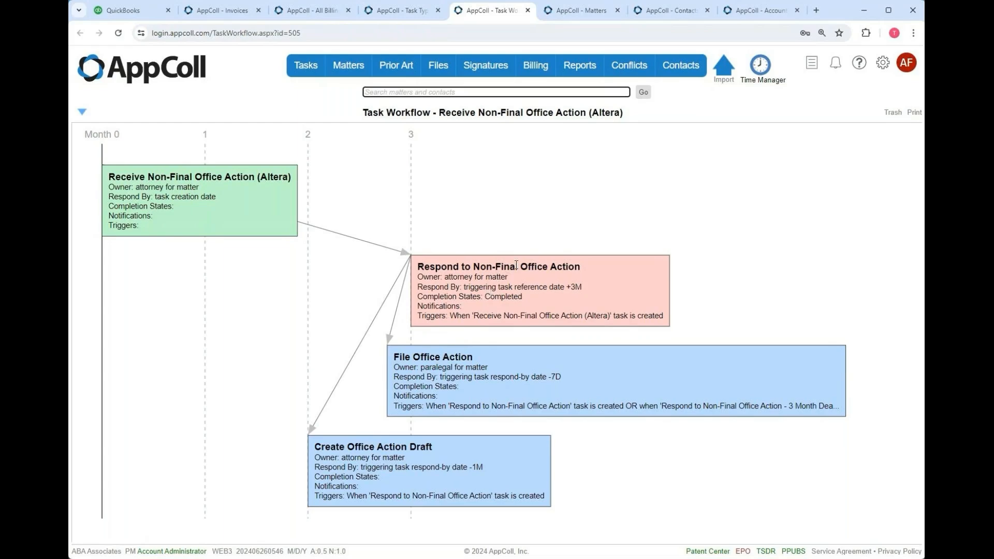
pyautogui.moveTo(546, 76)
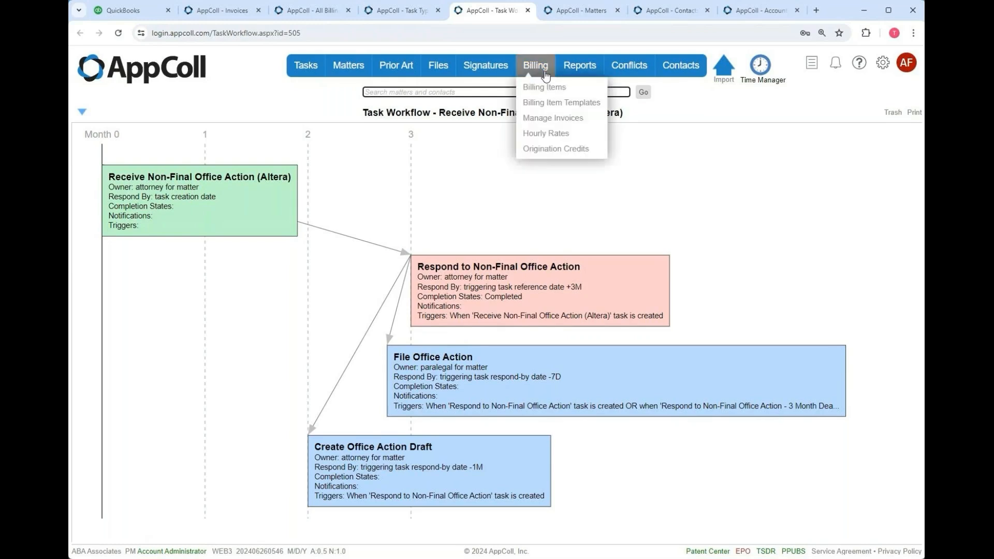
# - Show Billing Item Templates in a new tab using Template View, listing 532 templates
pyautogui.rightClick(550, 108)
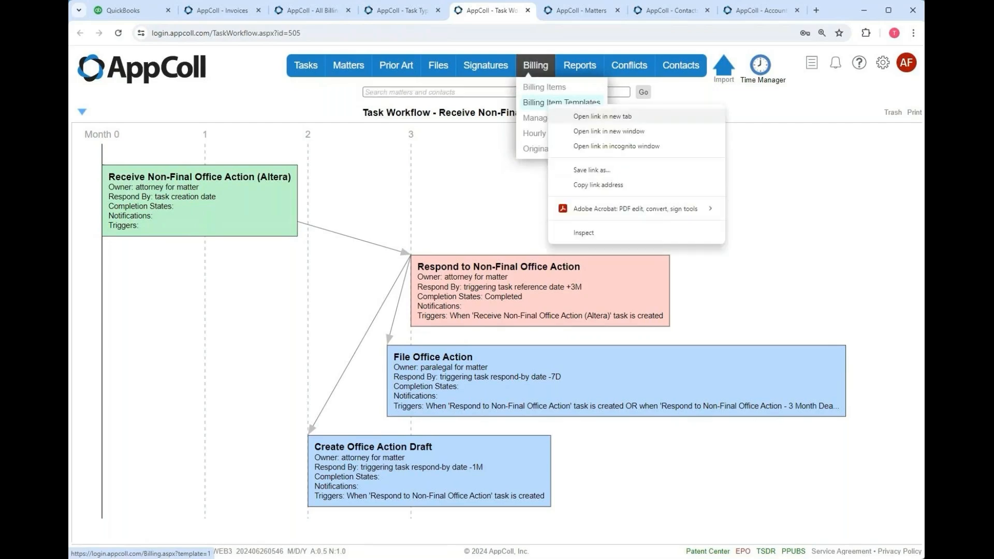
pyautogui.click(591, 117)
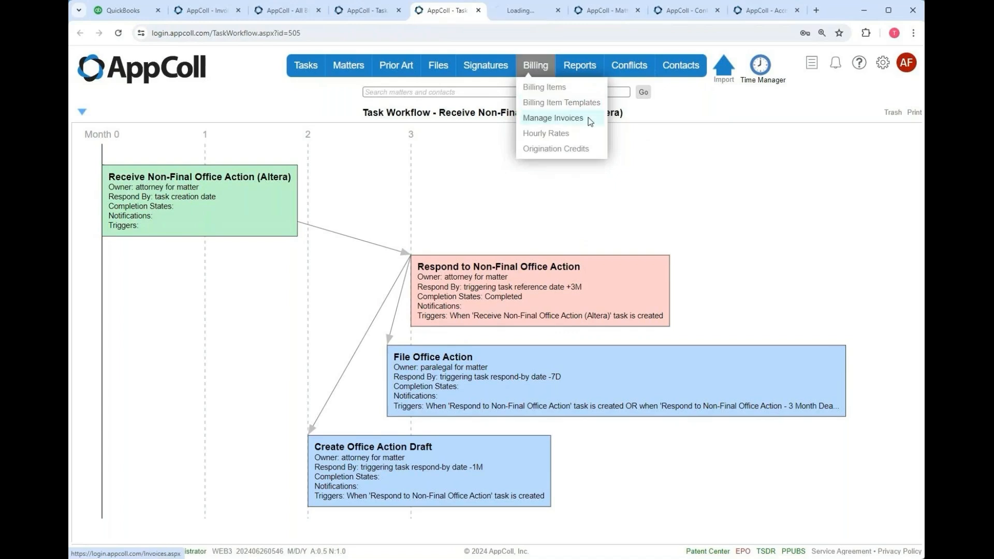
pyautogui.click(532, 11)
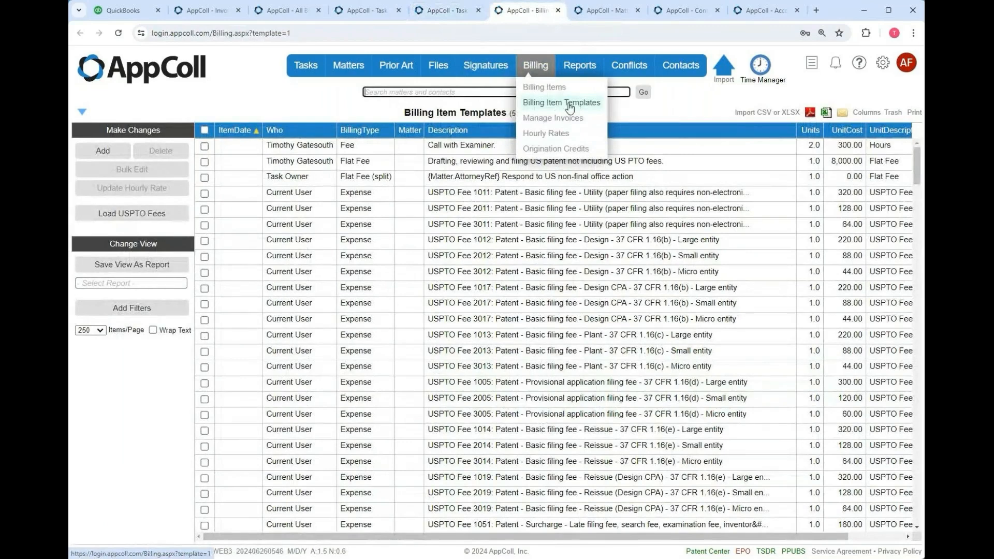
pyautogui.click(104, 283)
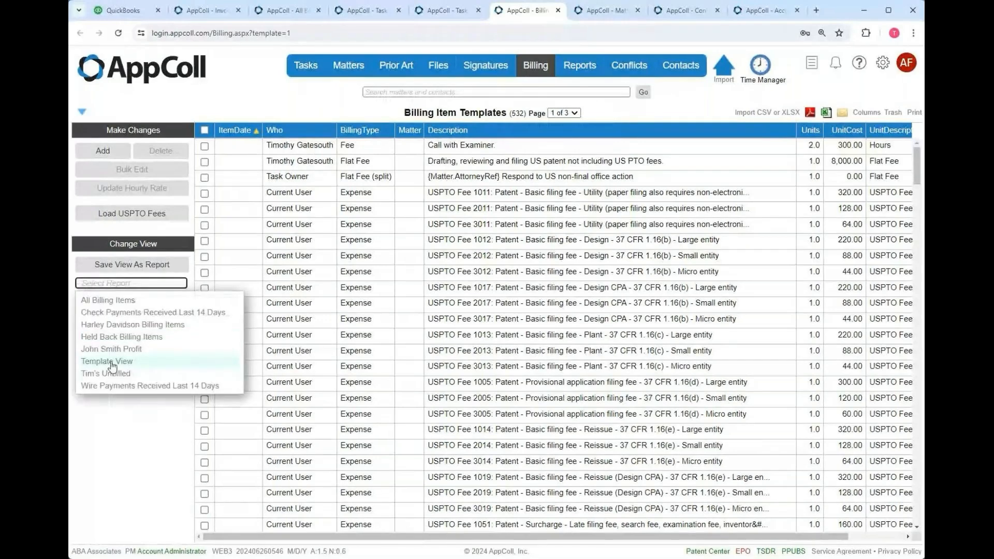
pyautogui.click(112, 362)
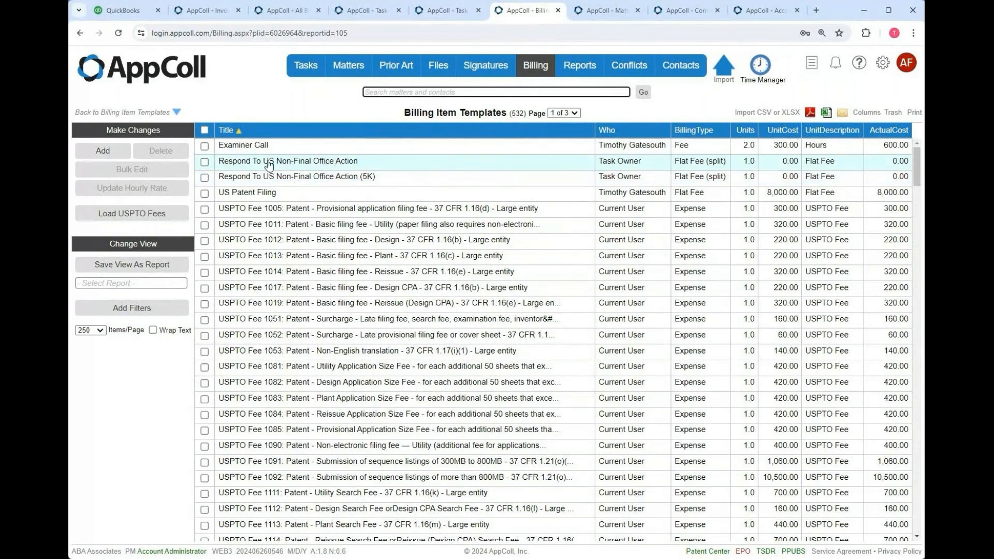
# - Review the Respond To US Non-Final Office Action template, then return to the Altera workflow
pyautogui.click(343, 164)
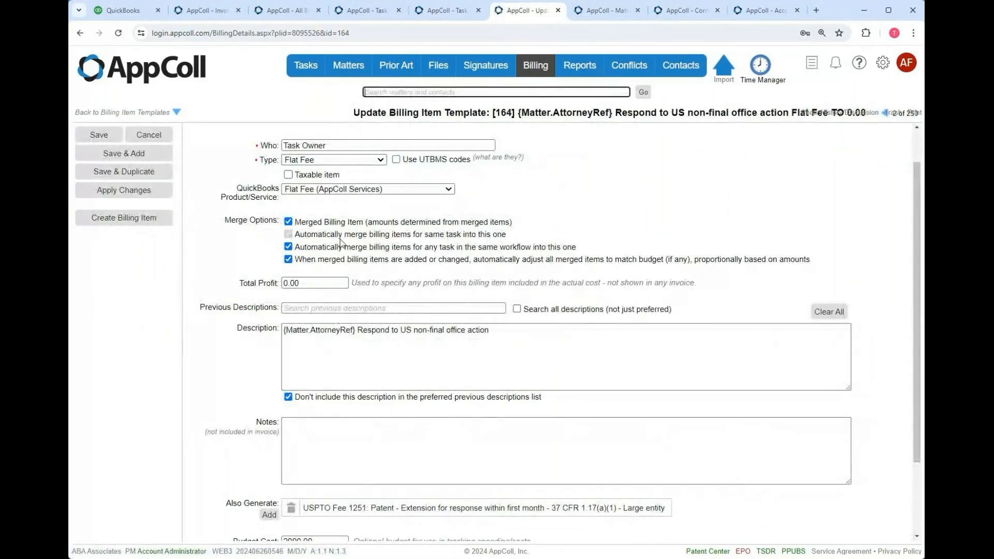
pyautogui.scroll(-1, 379, 506)
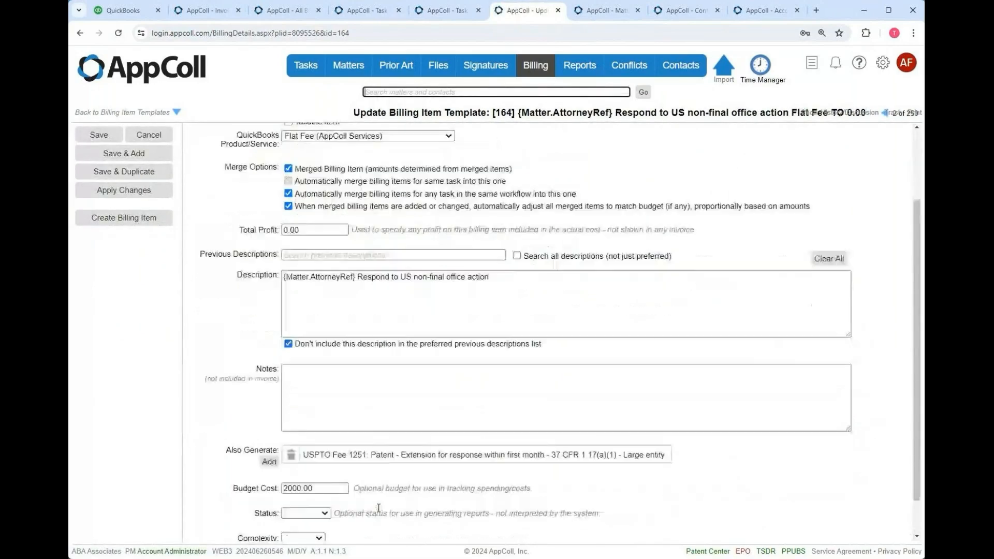
pyautogui.scroll(2, 381, 503)
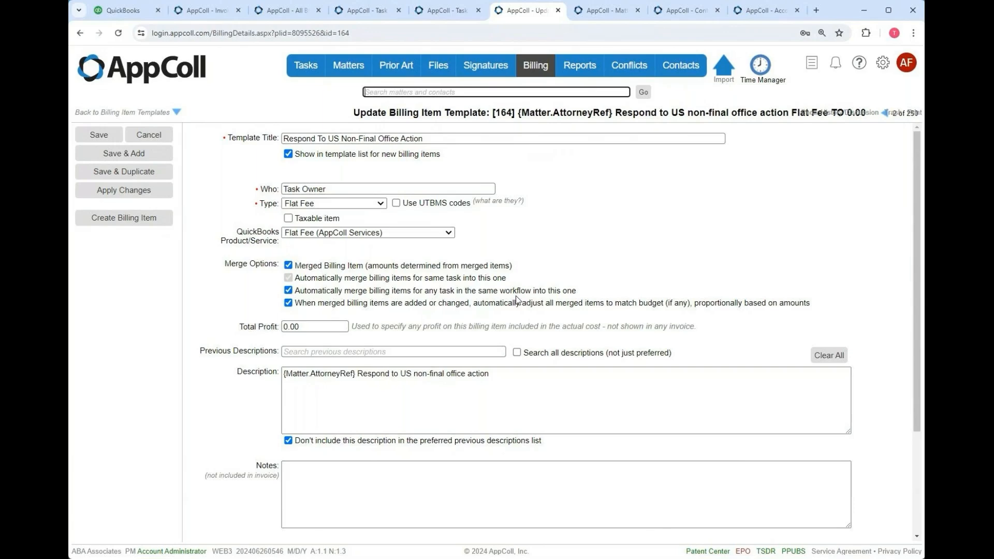
pyautogui.click(448, 11)
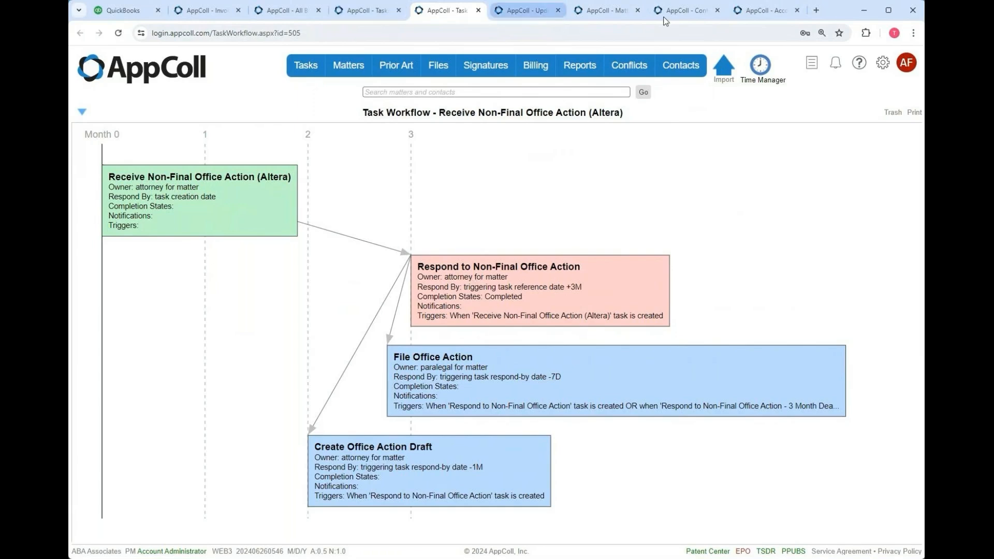
# - Review the template's Merge Options, extension fee under Also Generate, and 2000.00 budget cost
pyautogui.click(525, 11)
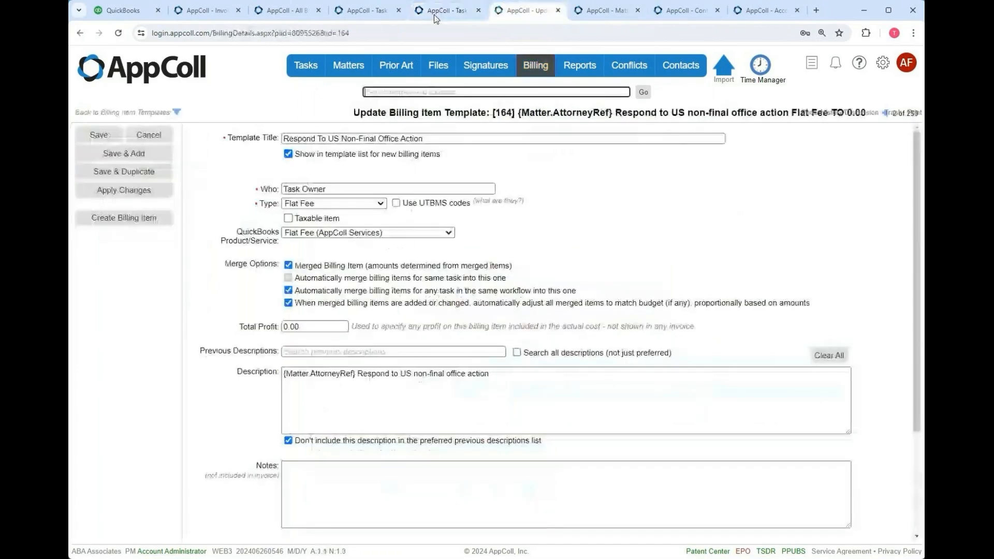
pyautogui.moveTo(414, 80)
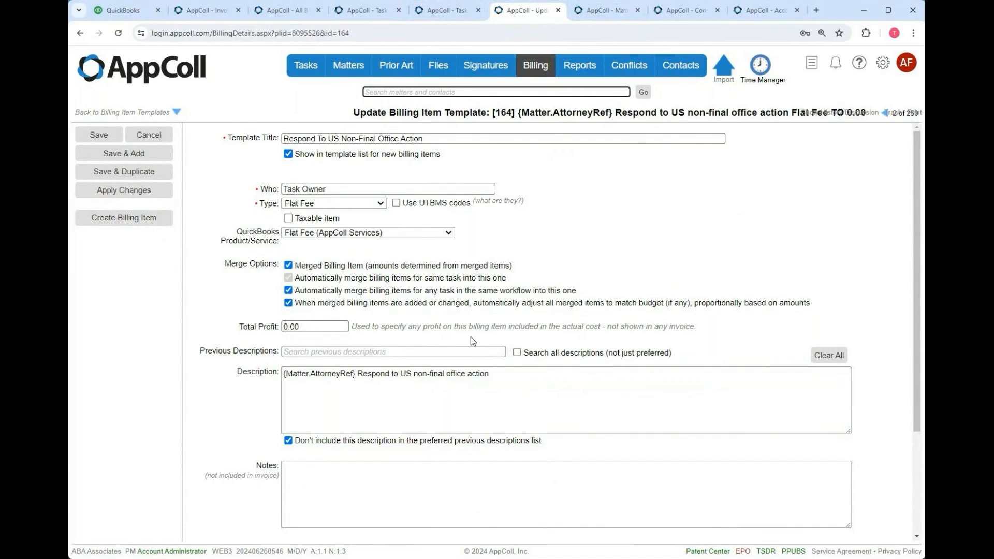
pyautogui.scroll(-3, 298, 485)
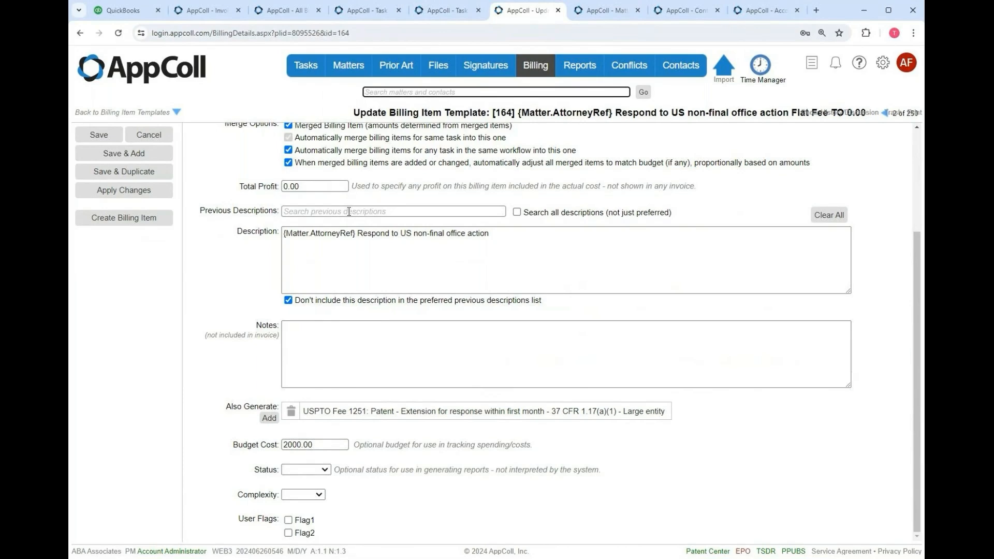
pyautogui.scroll(1, 261, 277)
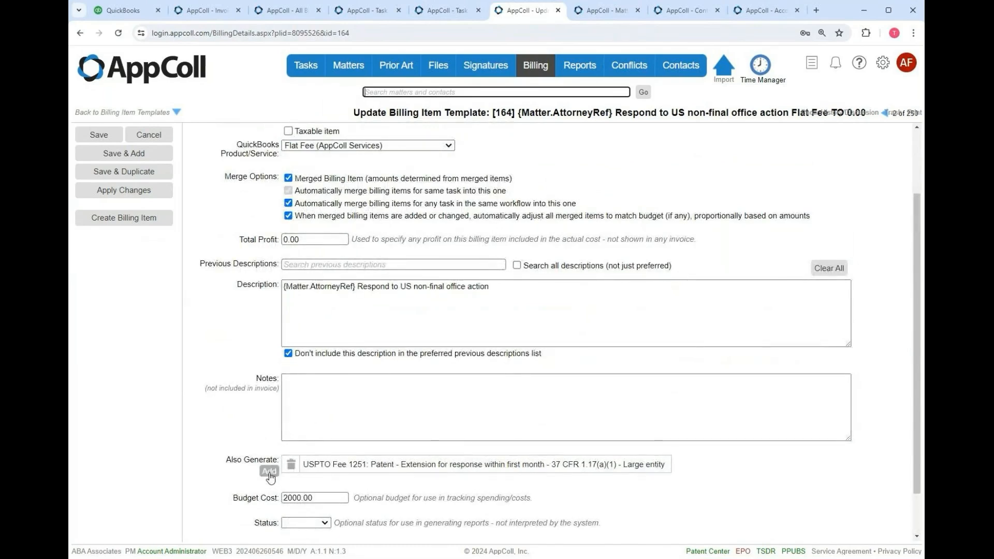
pyautogui.scroll(2, 355, 364)
pyautogui.scroll(-3, 355, 364)
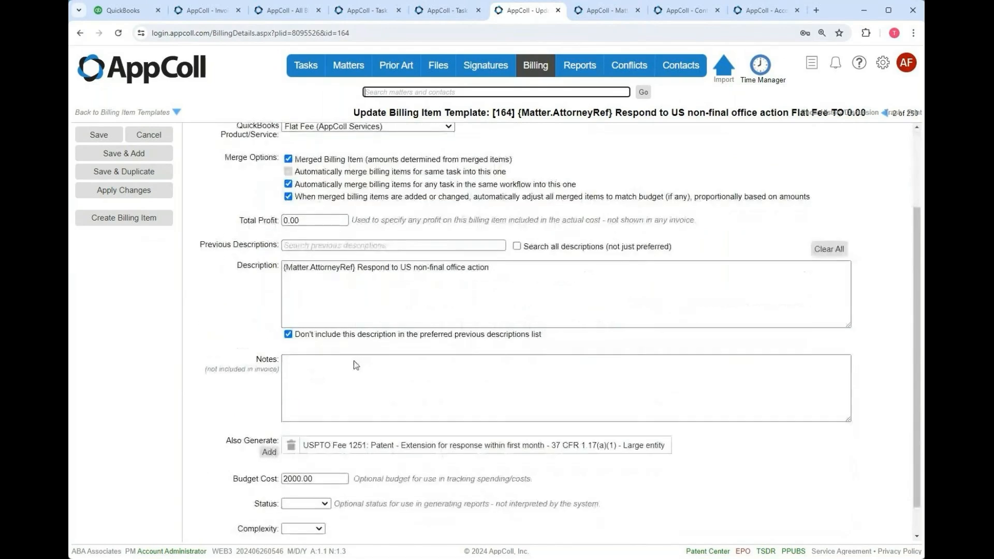
pyautogui.scroll(2, 362, 321)
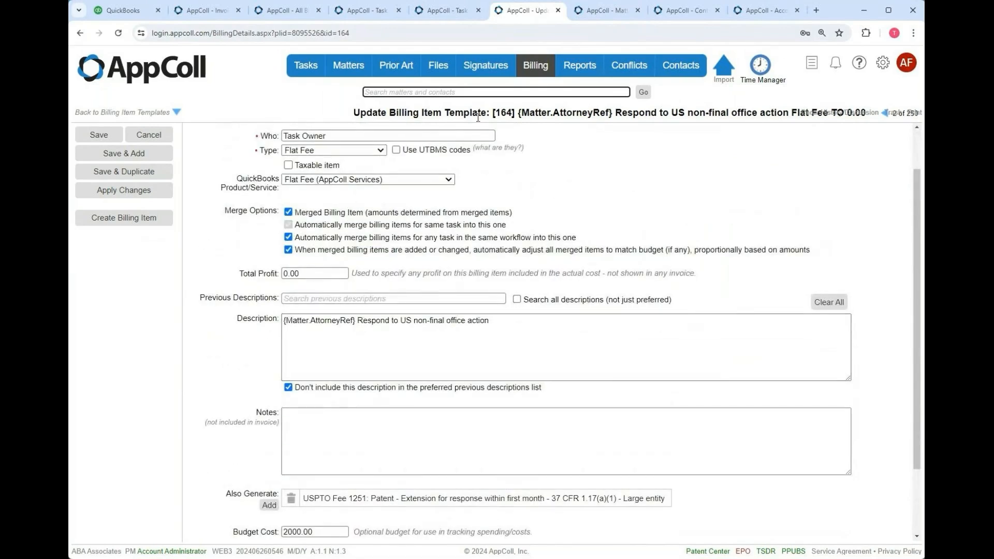
pyautogui.scroll(-2, 394, 290)
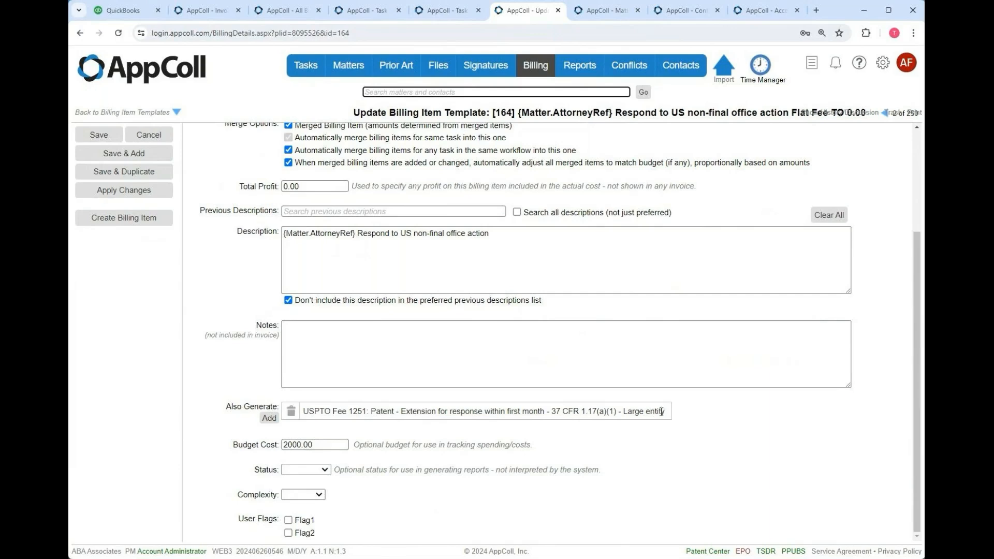
pyautogui.scroll(3, 661, 412)
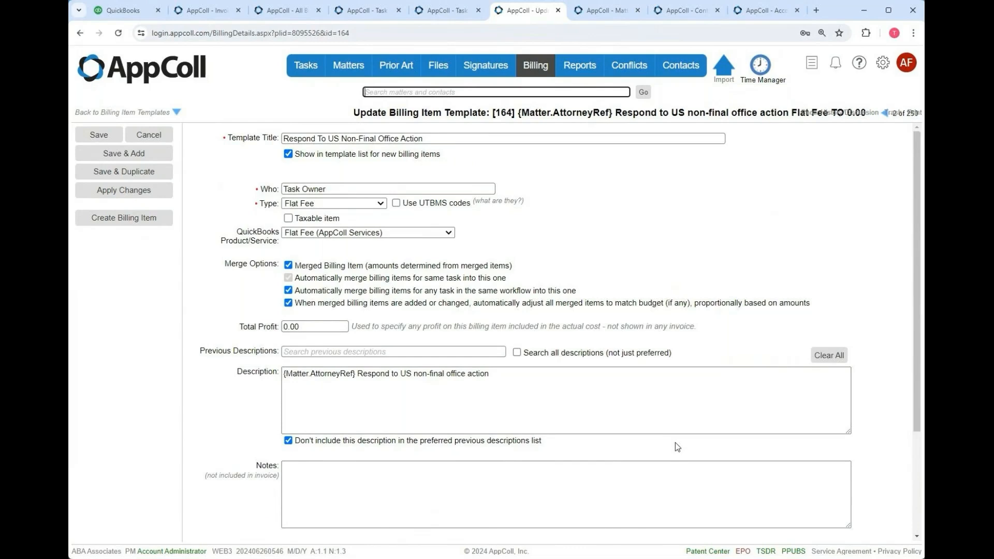
pyautogui.scroll(-1, 675, 442)
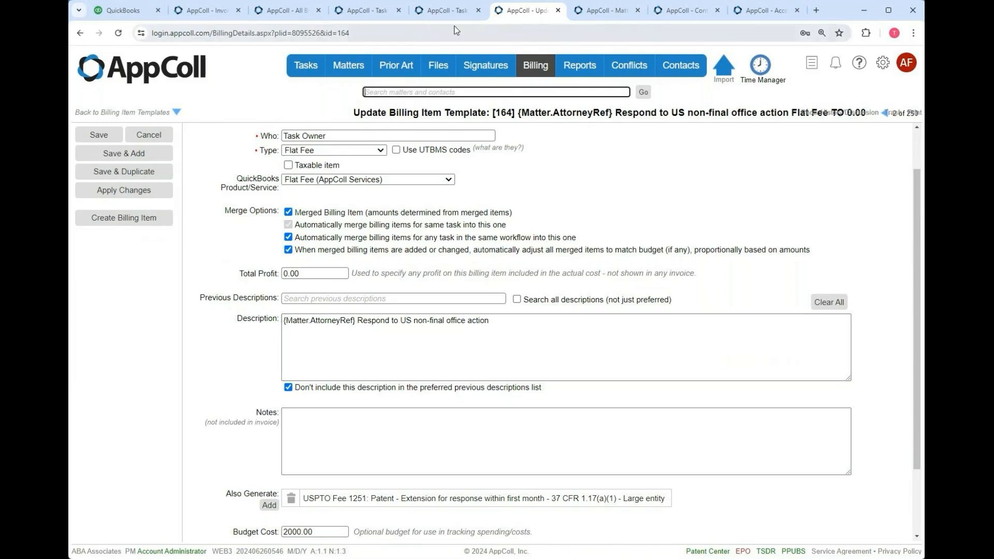
# - Leave the template unsaved and check matter 092 08 006's uninvoiced billing items
pyautogui.click(151, 135)
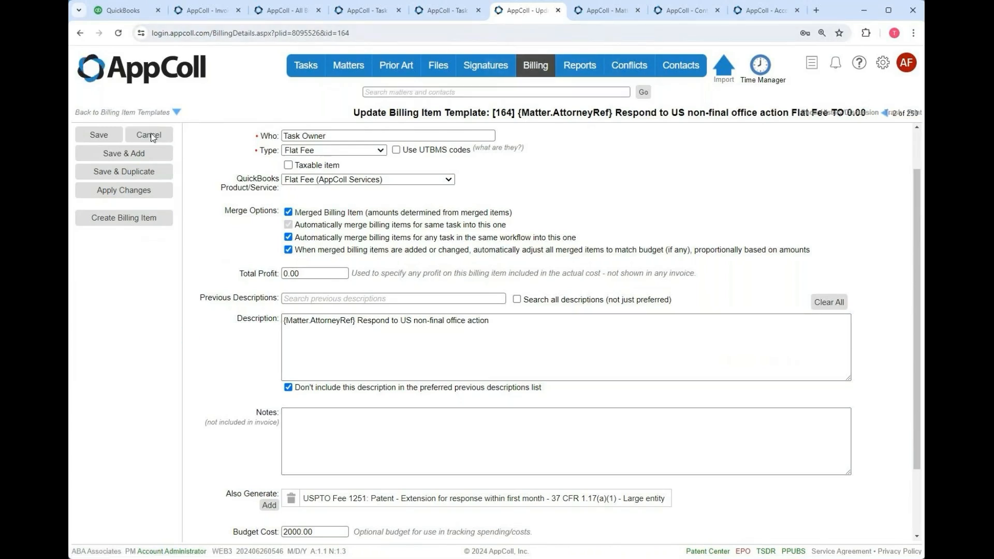
pyautogui.click(595, 18)
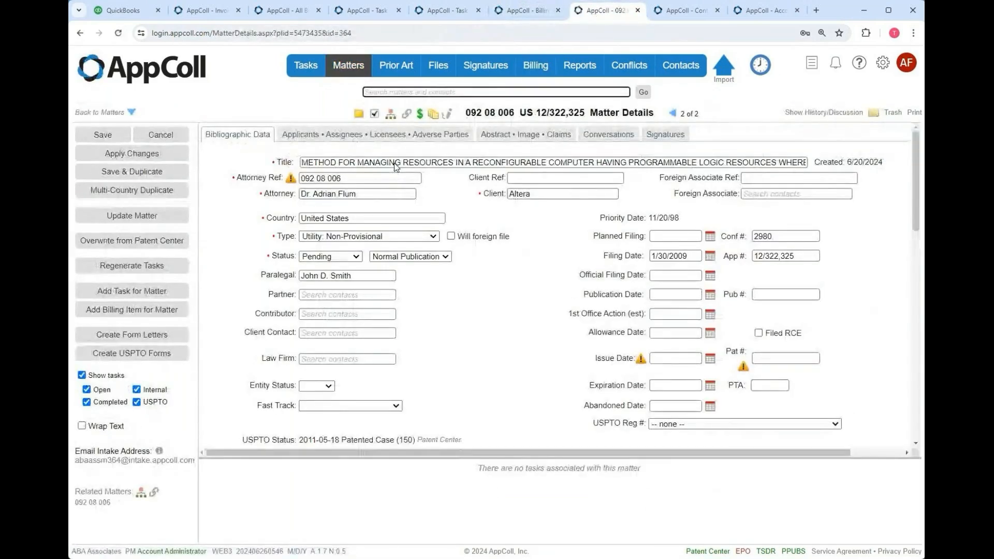
pyautogui.click(420, 114)
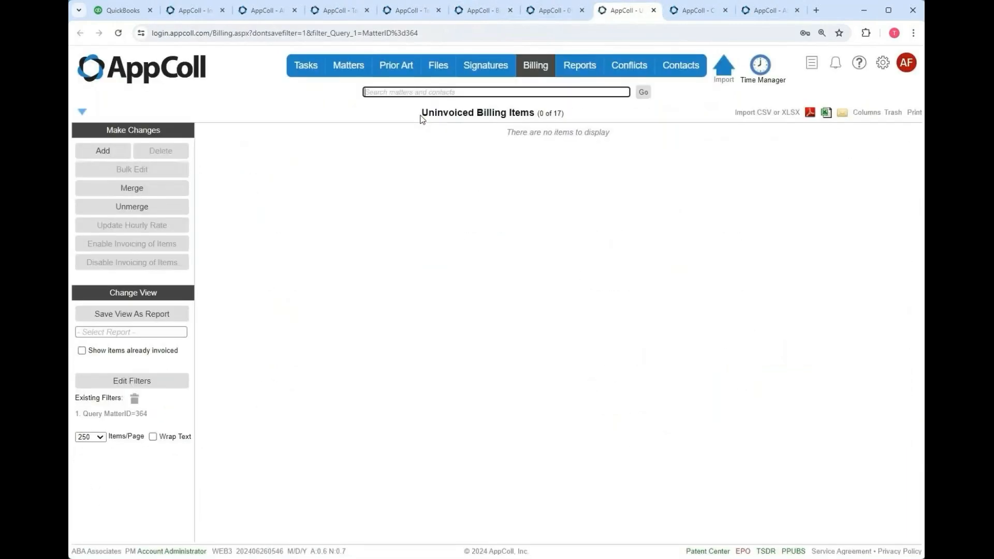
pyautogui.moveTo(620, 69)
pyautogui.click(654, 10)
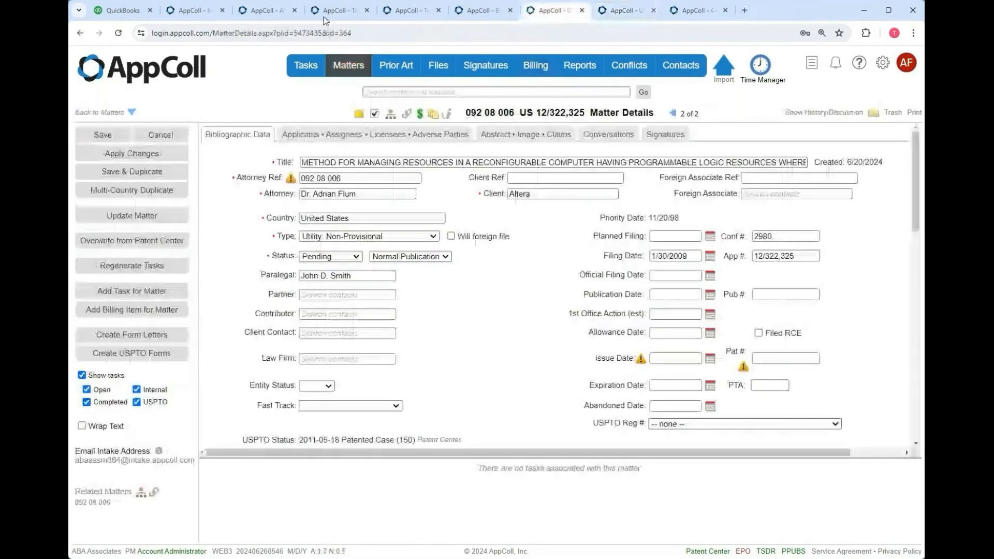
# - Start a new Receive Non-Final Office Action (Altera) task for matter 092 08 006 dated 7/1/2024
pyautogui.click(119, 288)
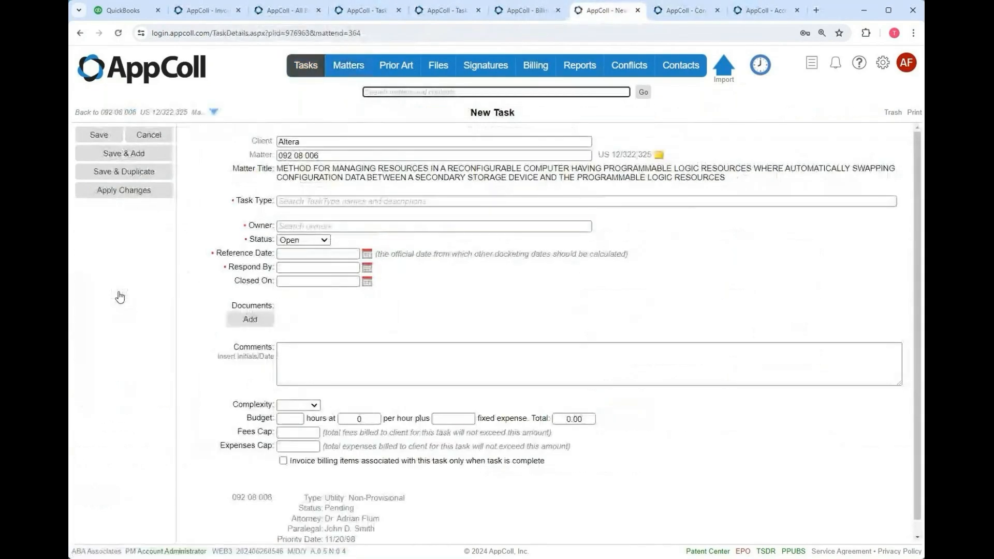
pyautogui.click(311, 204)
pyautogui.write('alt')
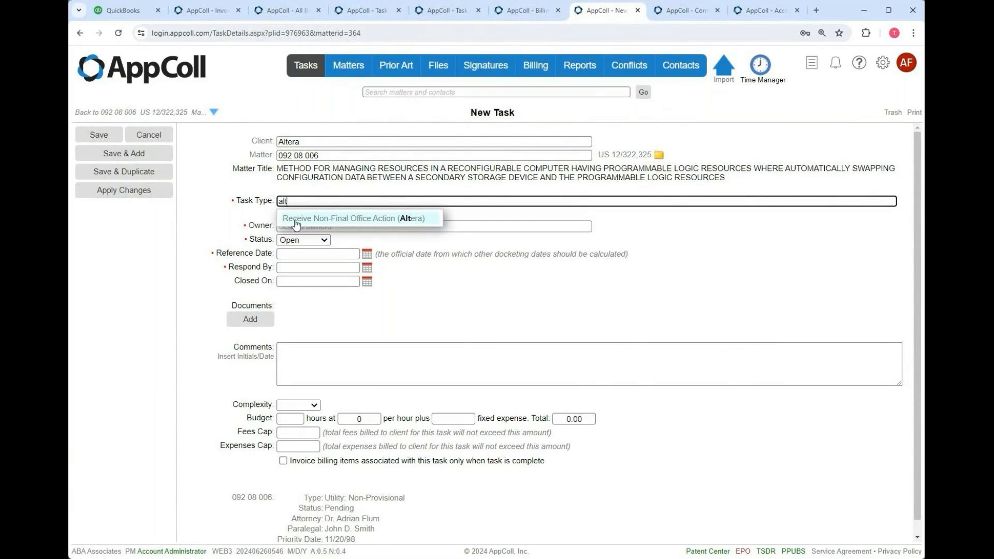
pyautogui.click(352, 218)
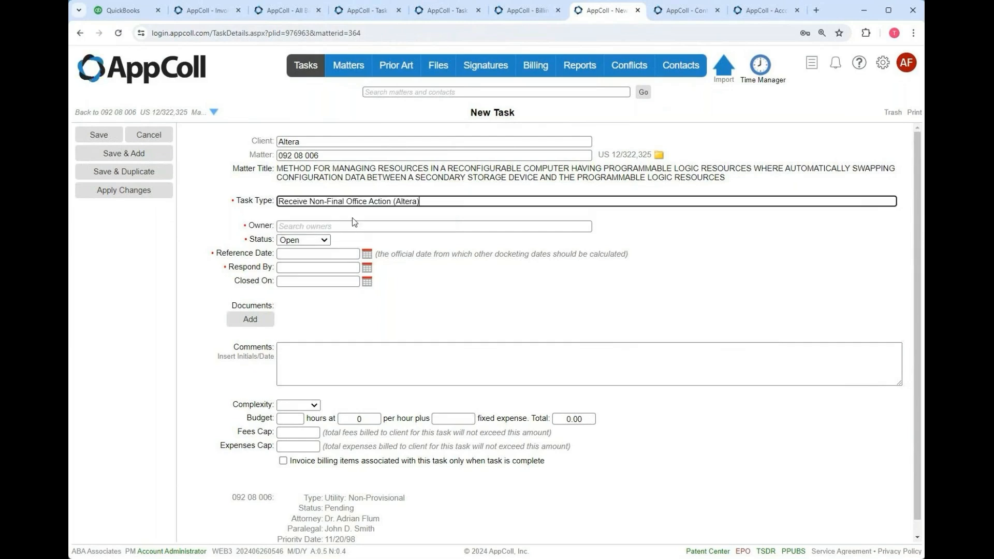
pyautogui.click(366, 240)
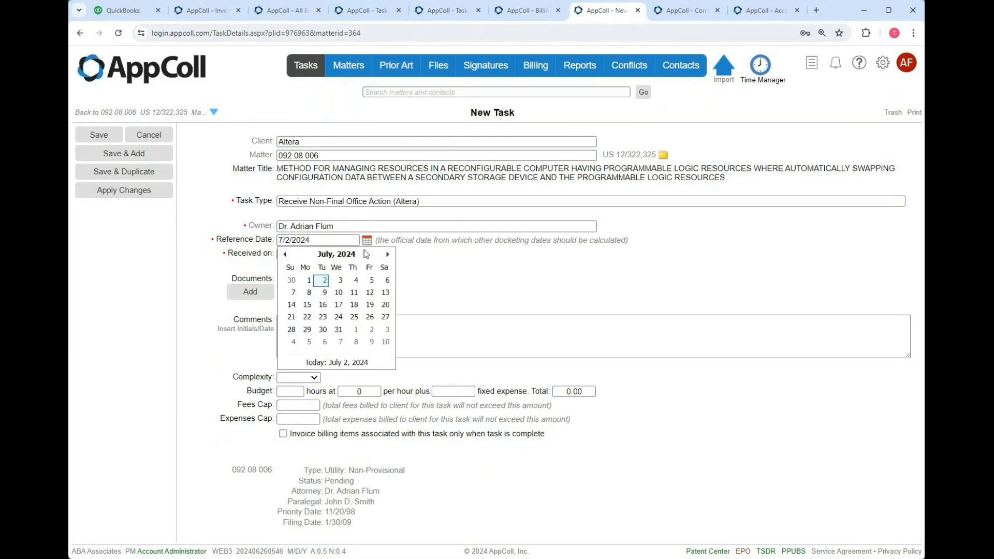
pyautogui.click(305, 286)
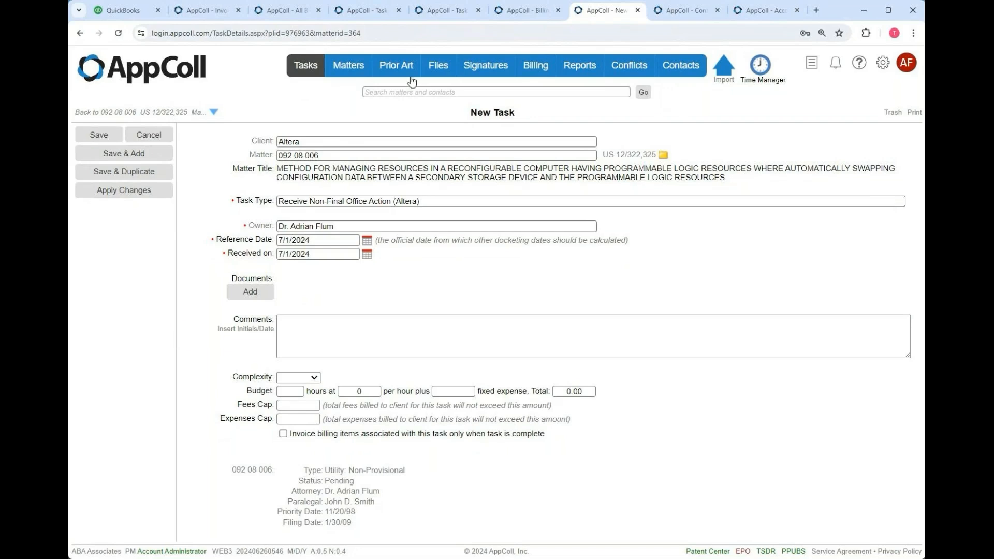
pyautogui.click(462, 15)
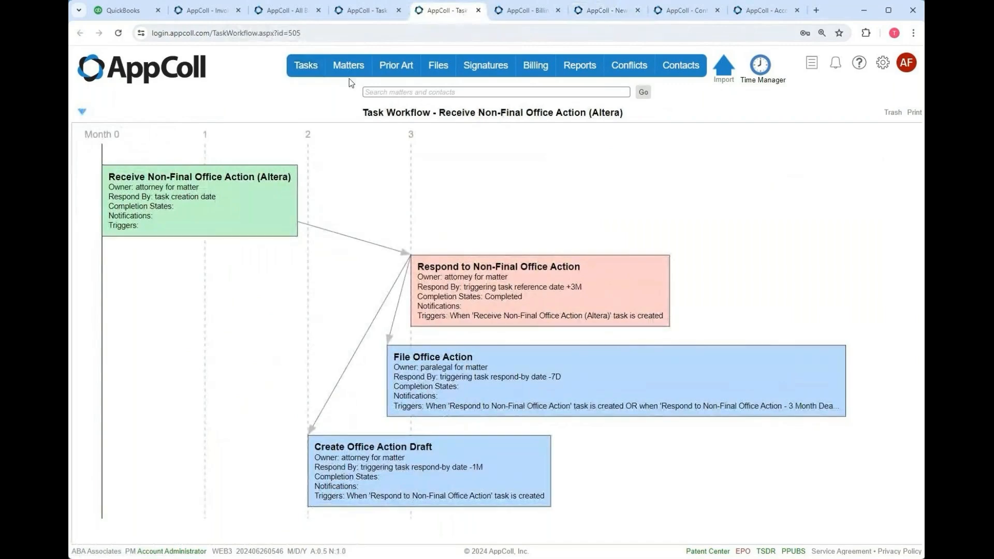
# - Inspect the Respond to Non-Final Office Action task type's trigger events and billing template
pyautogui.moveTo(306, 68)
pyautogui.click(316, 103)
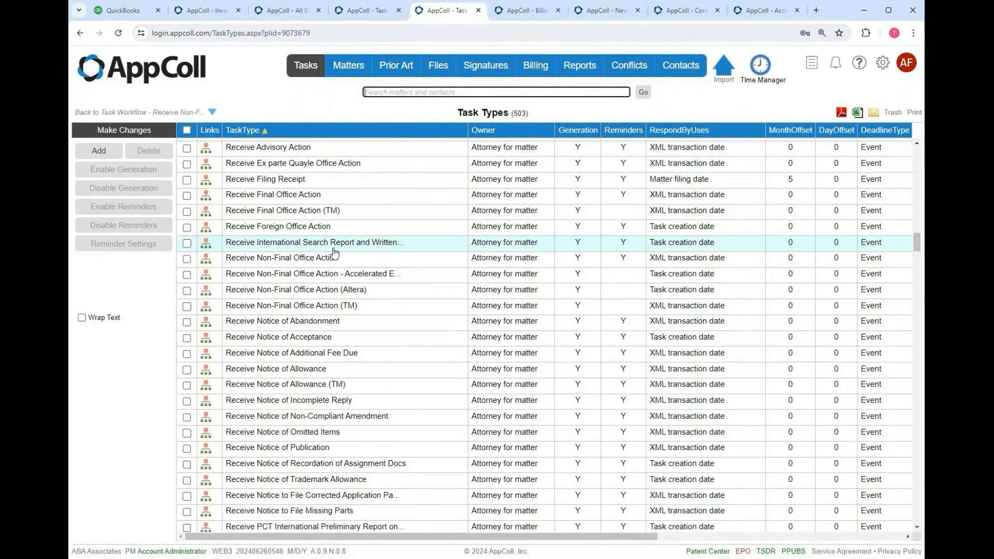
pyautogui.scroll(-4, 334, 252)
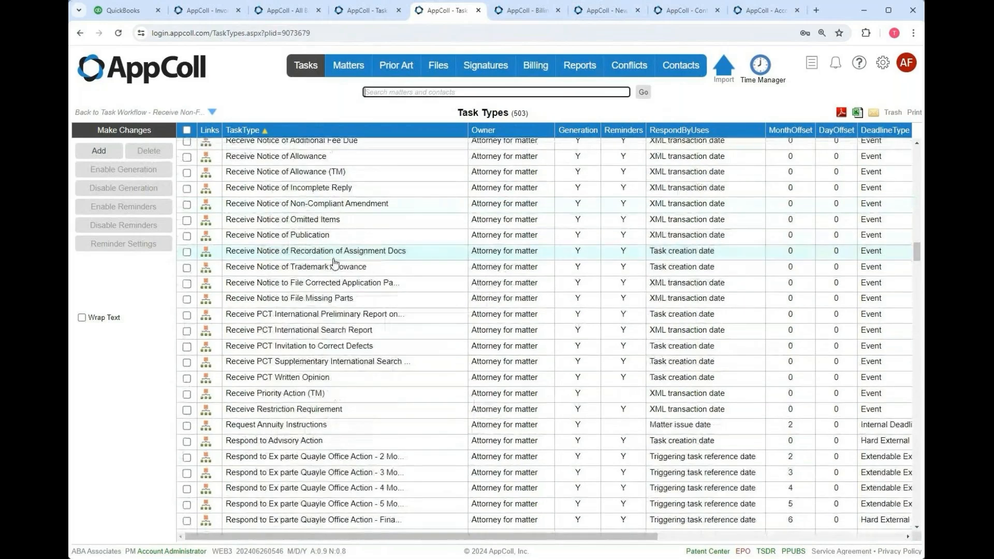
pyautogui.scroll(-4, 334, 264)
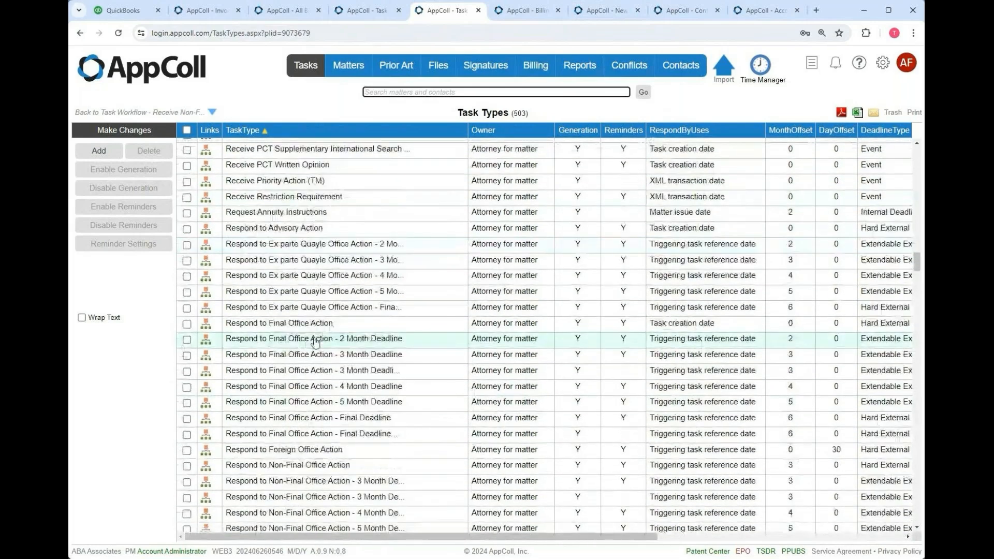
pyautogui.click(300, 472)
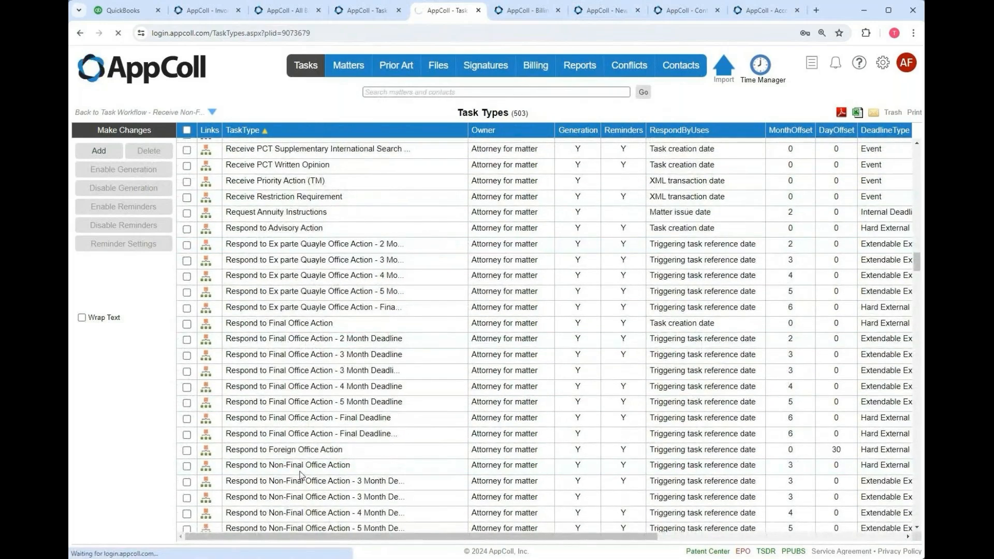
pyautogui.scroll(-2, 364, 359)
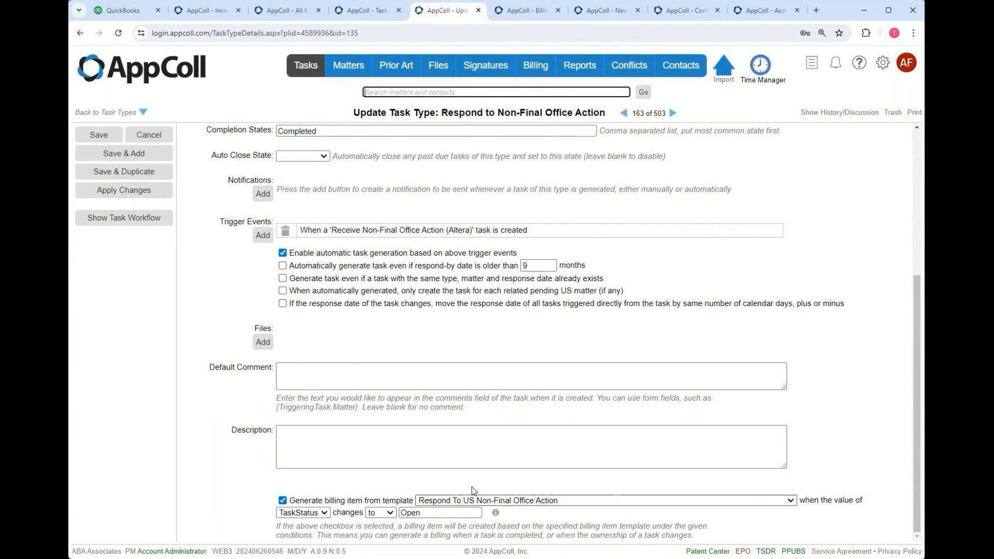
# - Switch back to the Task Types list showing all 503 task types
pyautogui.click(374, 10)
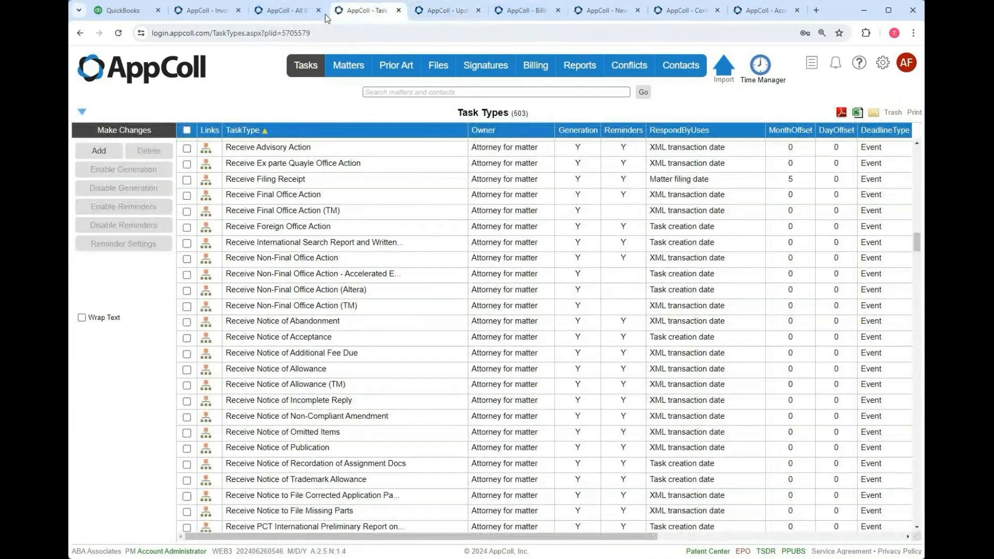
# - Glance at the All Billing Items and Billing Item Templates tabs, then the New Task tab
pyautogui.click(287, 10)
pyautogui.click(534, 13)
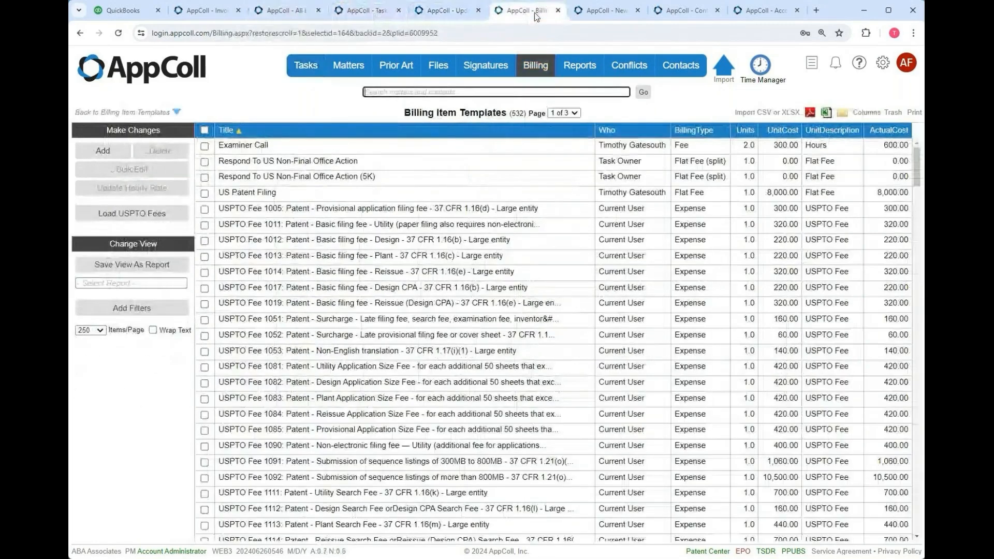
pyautogui.click(605, 12)
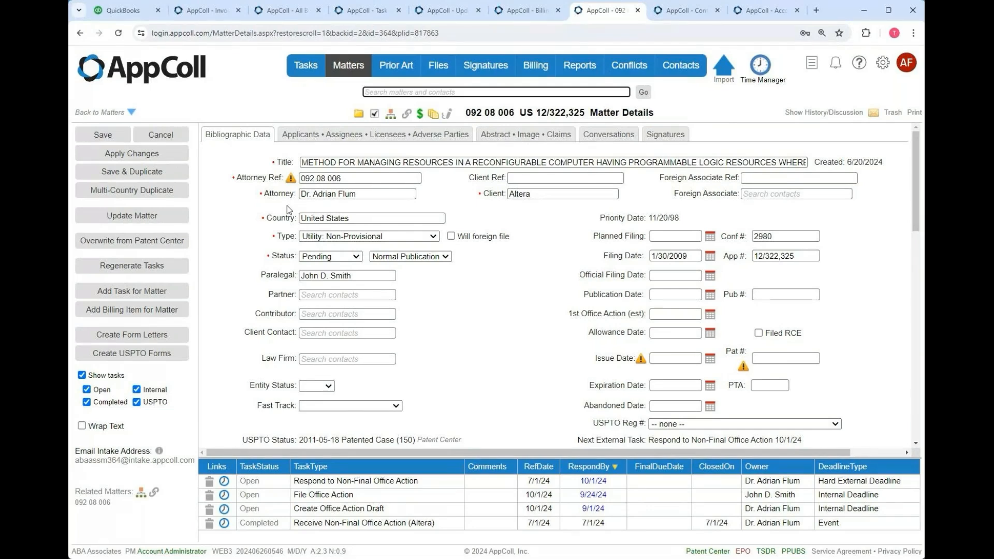
# - Check matter 092 08 006's uninvoiced billing items, then return to its open Respond, File and Draft tasks
pyautogui.click(420, 115)
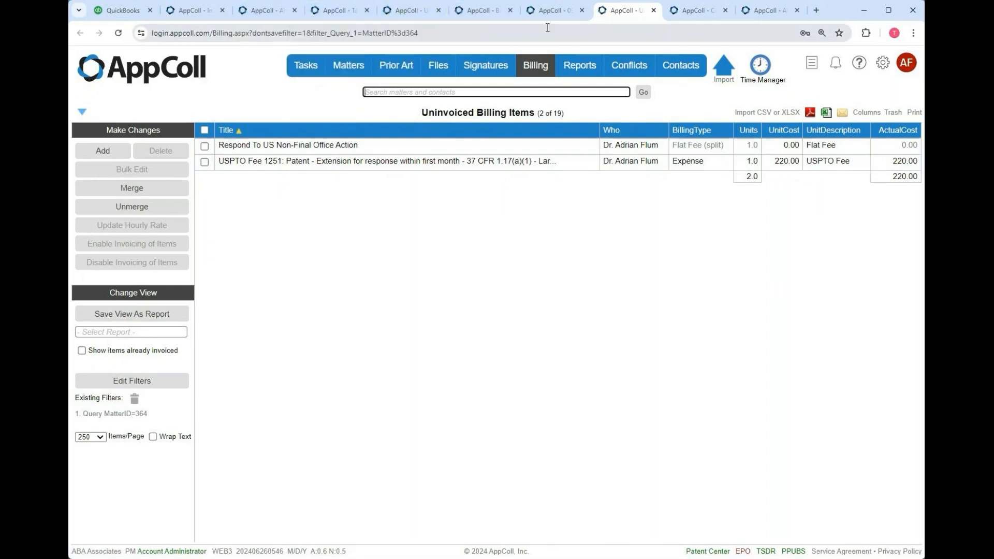
pyautogui.click(559, 13)
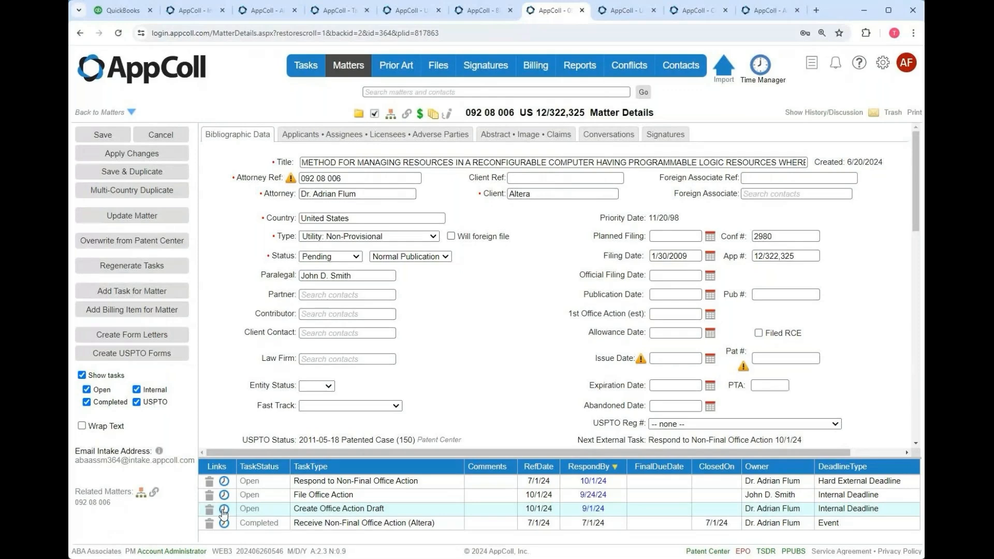
# - Add a 5-hour fee billing item described 'Create draft' to the Create Office Action Draft task
pyautogui.click(224, 510)
pyautogui.click(342, 533)
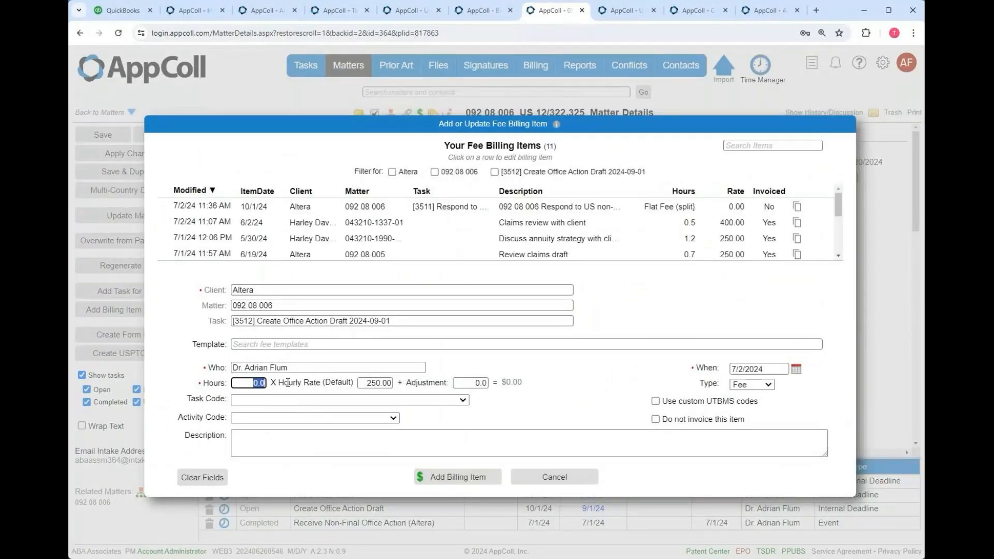
pyautogui.write('5')
pyautogui.press('Tab')
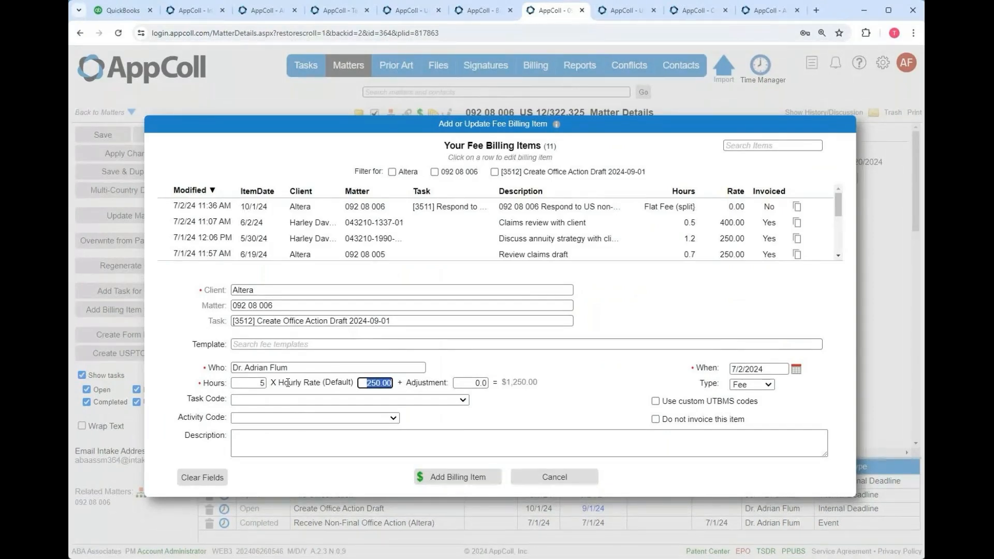
pyautogui.click(256, 439)
pyautogui.write('Create draft')
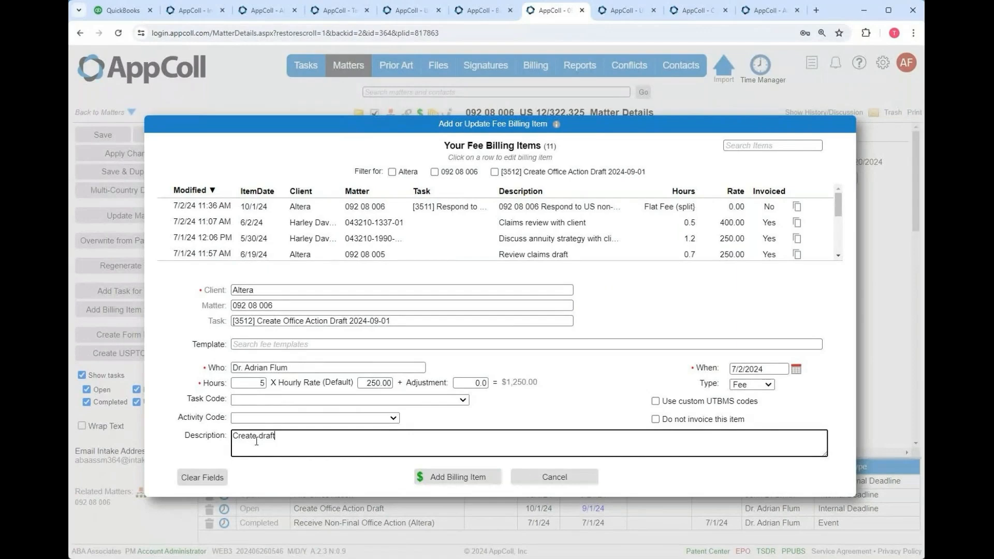
pyautogui.click(471, 480)
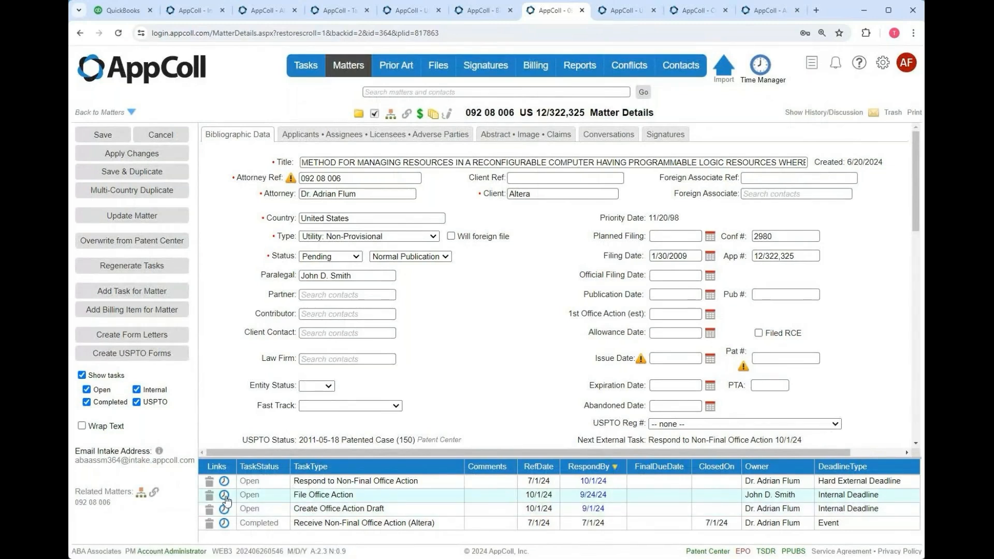
# - Start a billing item on File Office Action for the paralegal with 0.5 hours
pyautogui.click(225, 495)
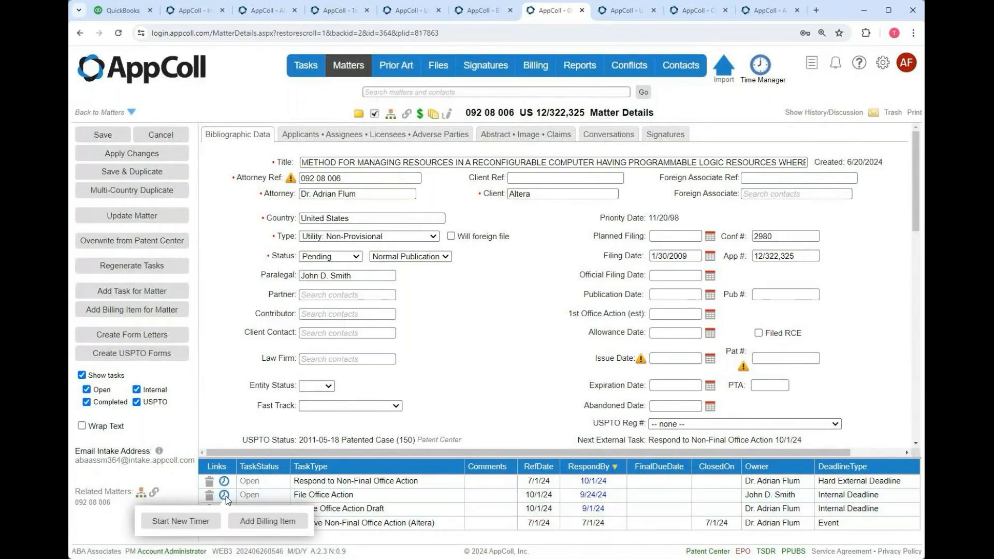
pyautogui.click(256, 527)
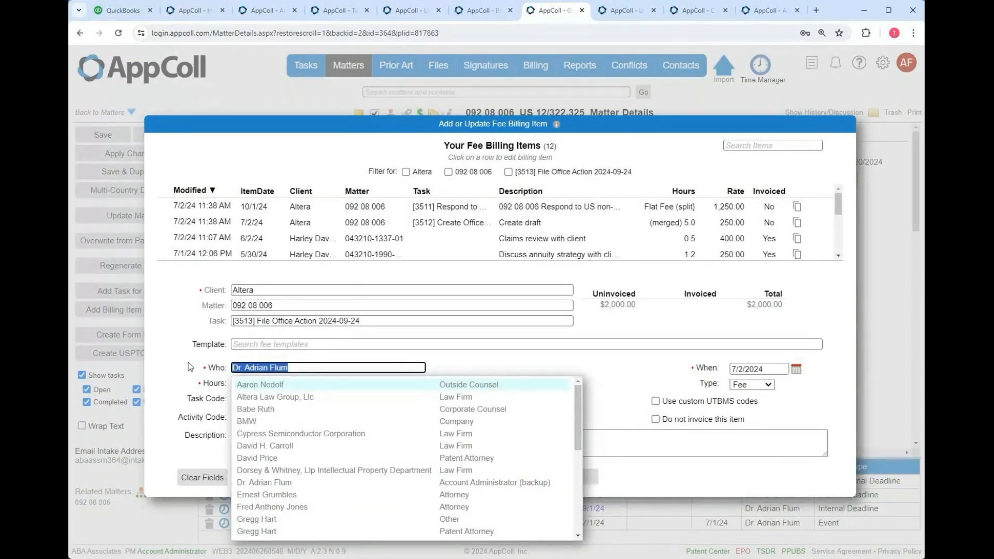
pyautogui.write('joh')
pyautogui.press('Return')
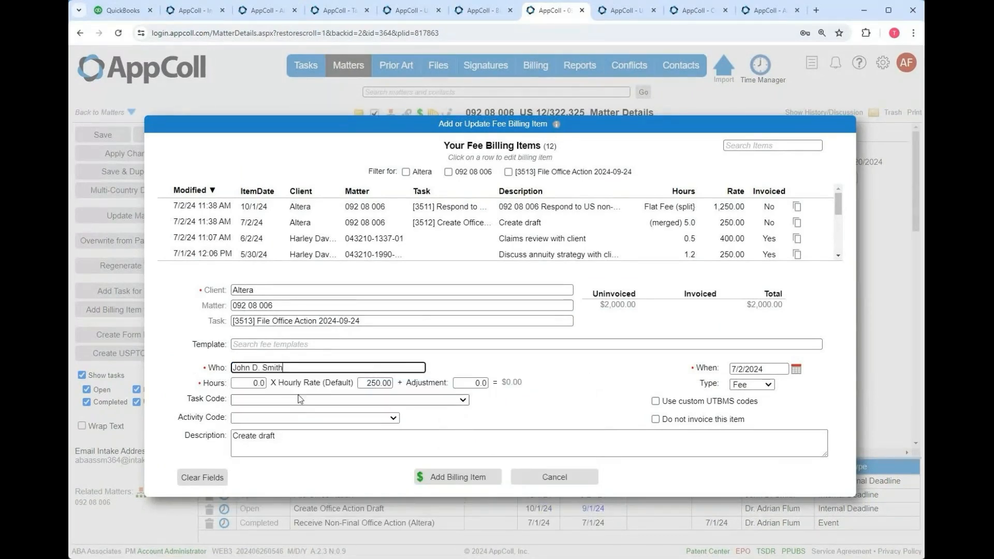
pyautogui.click(242, 384)
pyautogui.write('0.5')
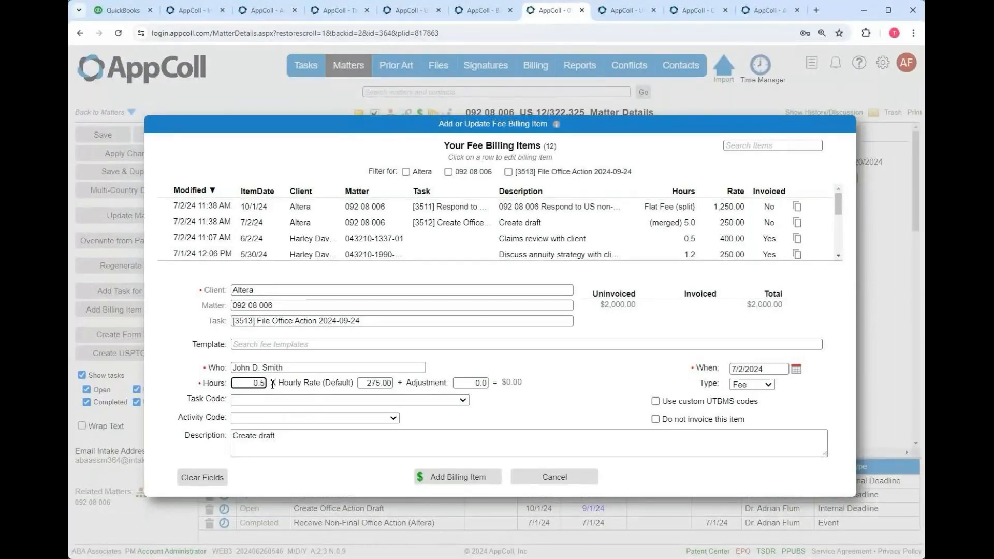
pyautogui.press('Tab')
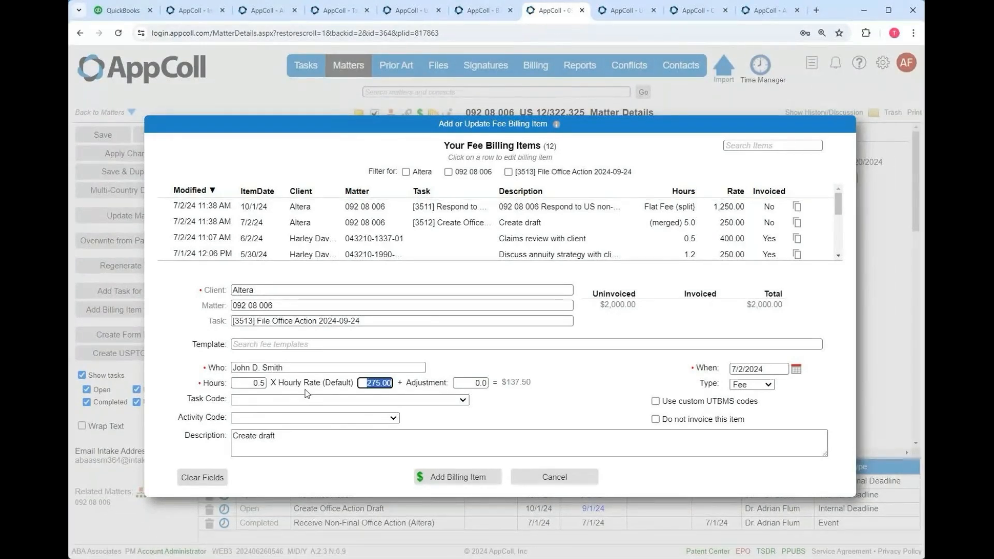
# - Replace the description with 'File draft' and save the billing item
pyautogui.click(283, 435)
pyautogui.moveTo(282, 435); pyautogui.dragTo(203, 434)
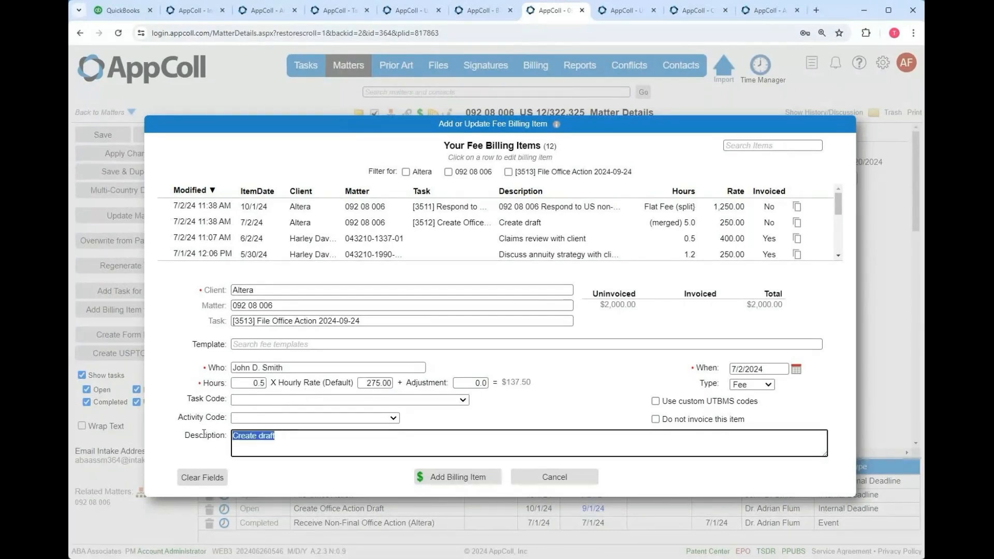
pyautogui.write('Di')
pyautogui.press('BackSpace')
pyautogui.press('BackSpace')
pyautogui.write('File draft')
pyautogui.click(453, 479)
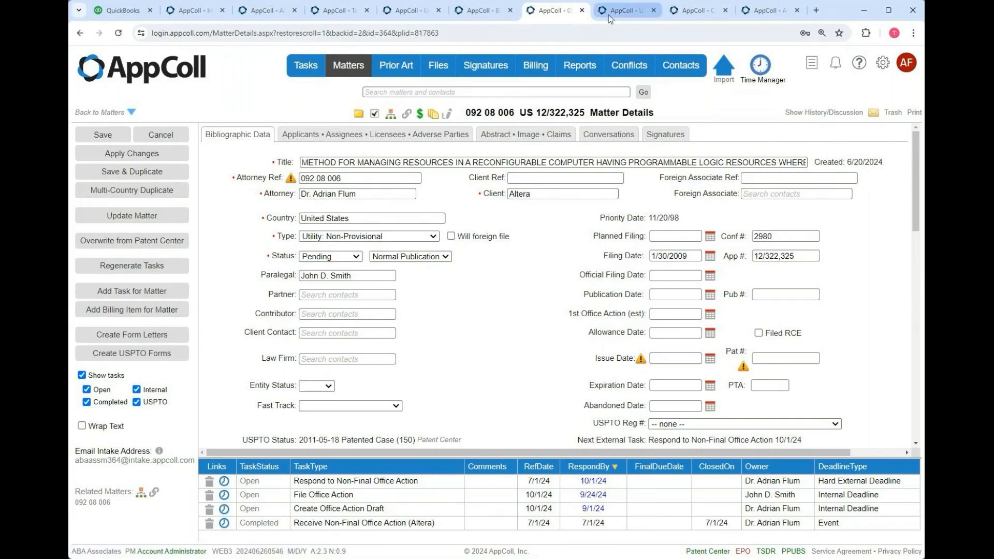
# - Review the 2,000.00 Respond flat fee's merge breakdown in uninvoiced billing items without changes
pyautogui.click(624, 10)
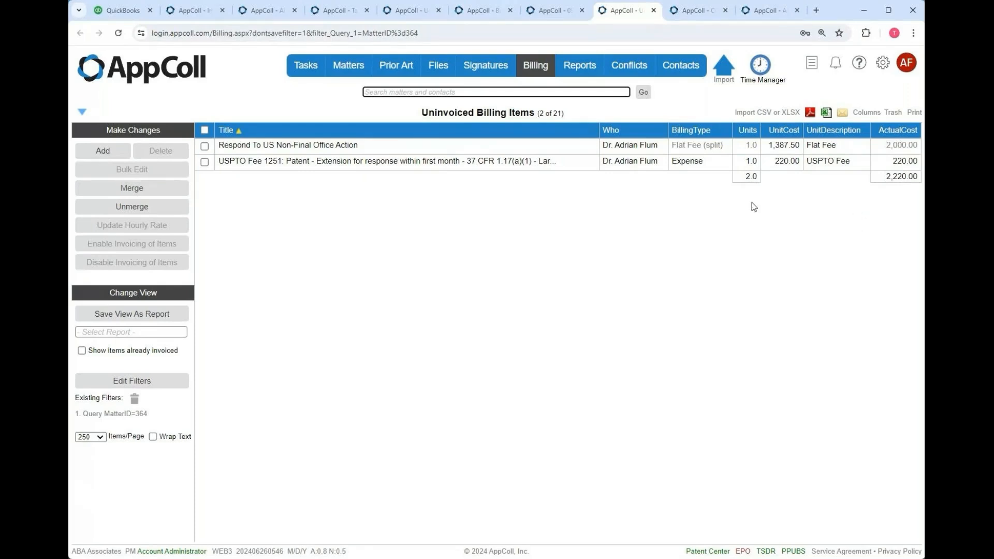
pyautogui.click(697, 145)
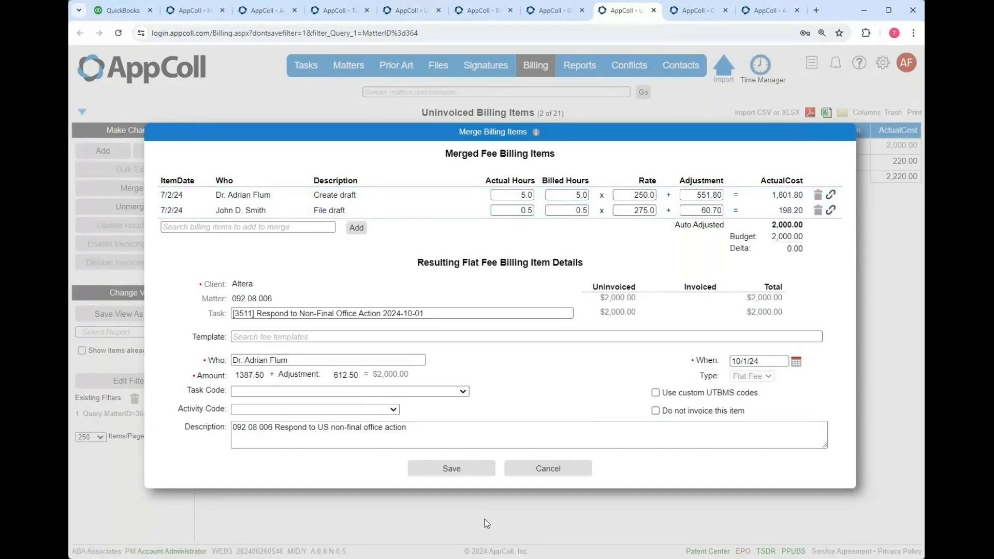
pyautogui.click(567, 475)
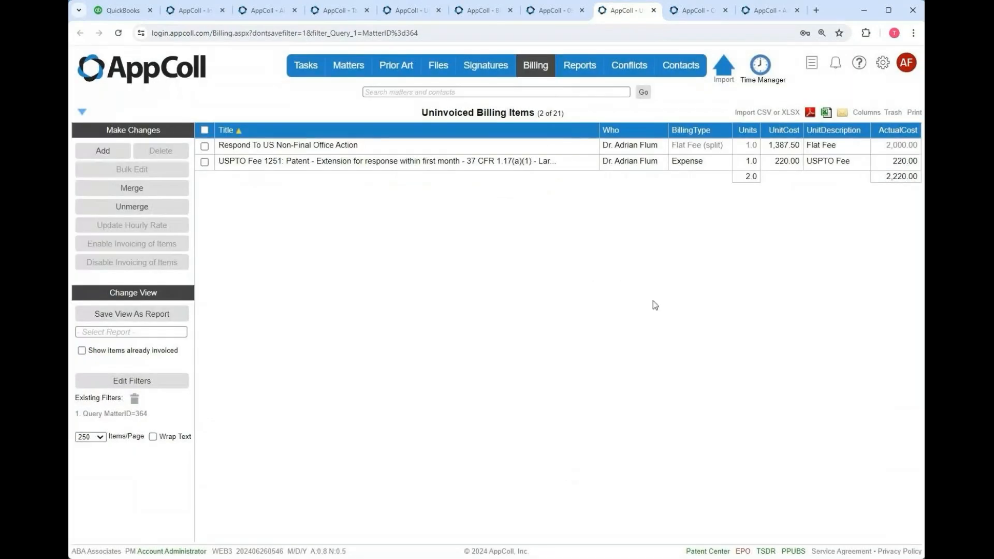
# - Uncheck auto-adjust to budget on flat-fee billing item 929, save, and return to the list
pyautogui.click(381, 152)
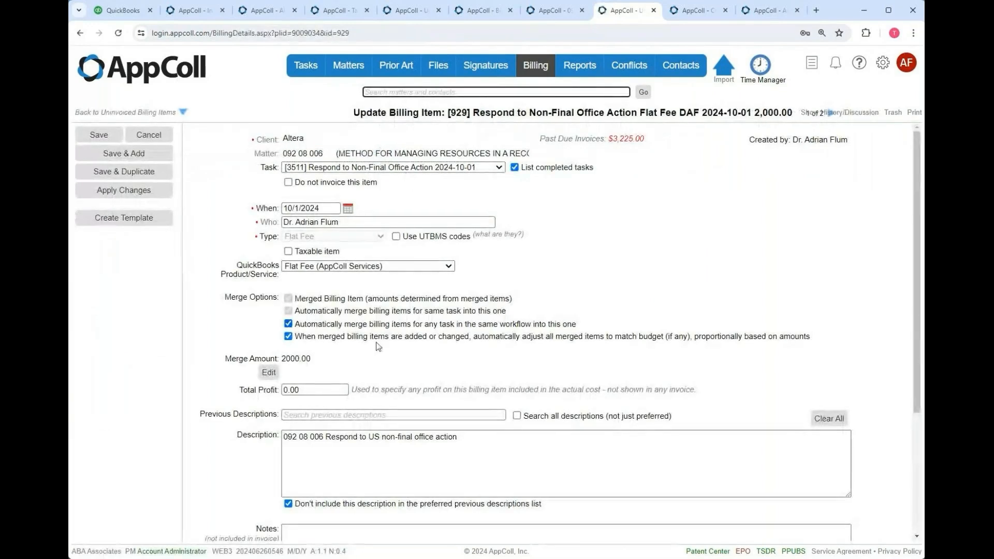
pyautogui.click(288, 337)
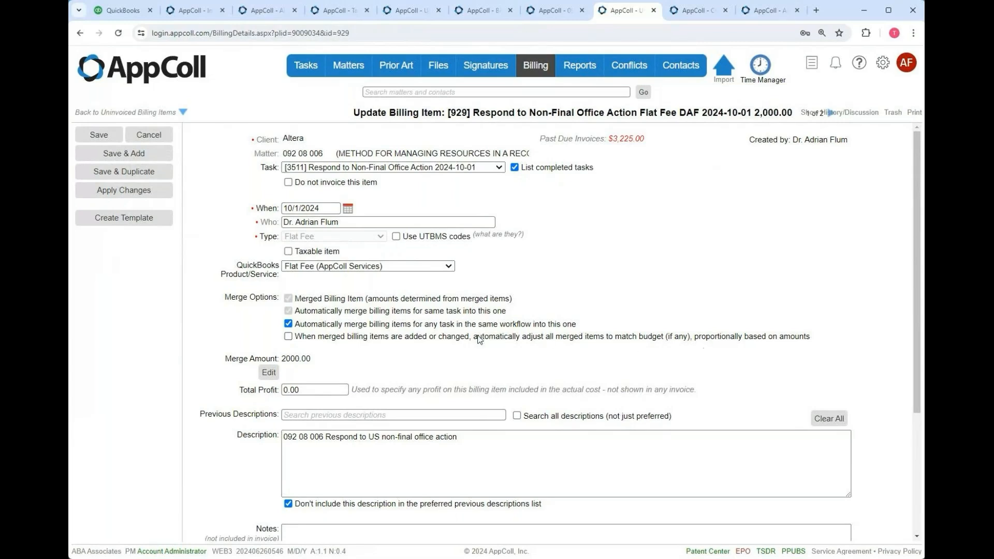
pyautogui.click(120, 139)
pyautogui.click(102, 133)
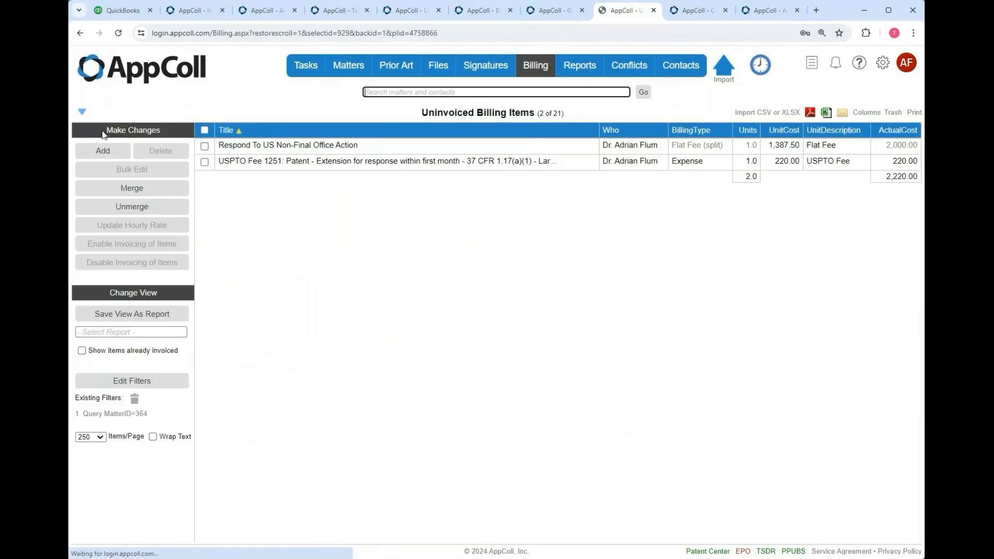
# - Clear the merged adjustments, then give Create draft +500.00 and File draft +112.50 for zero delta
pyautogui.click(689, 147)
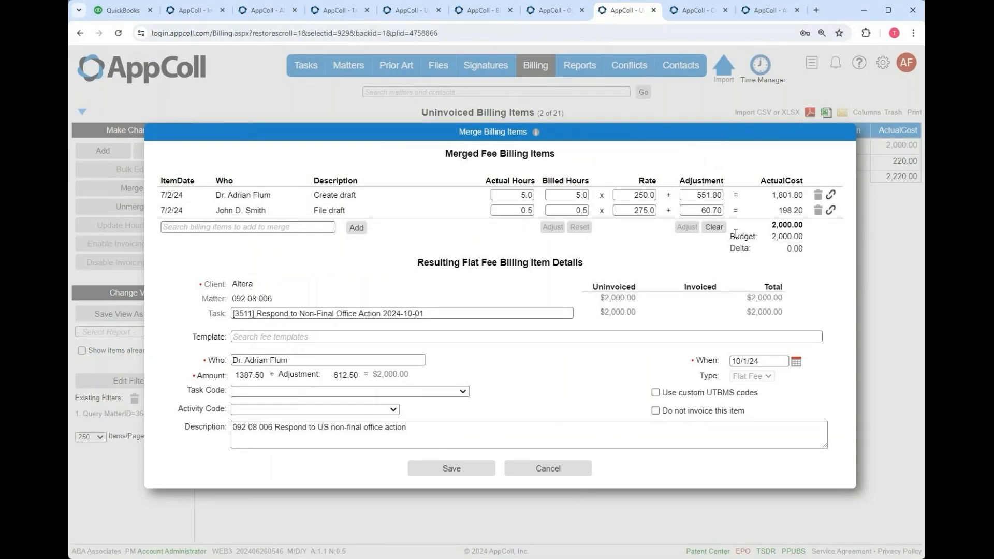
pyautogui.click(714, 227)
pyautogui.click(713, 196)
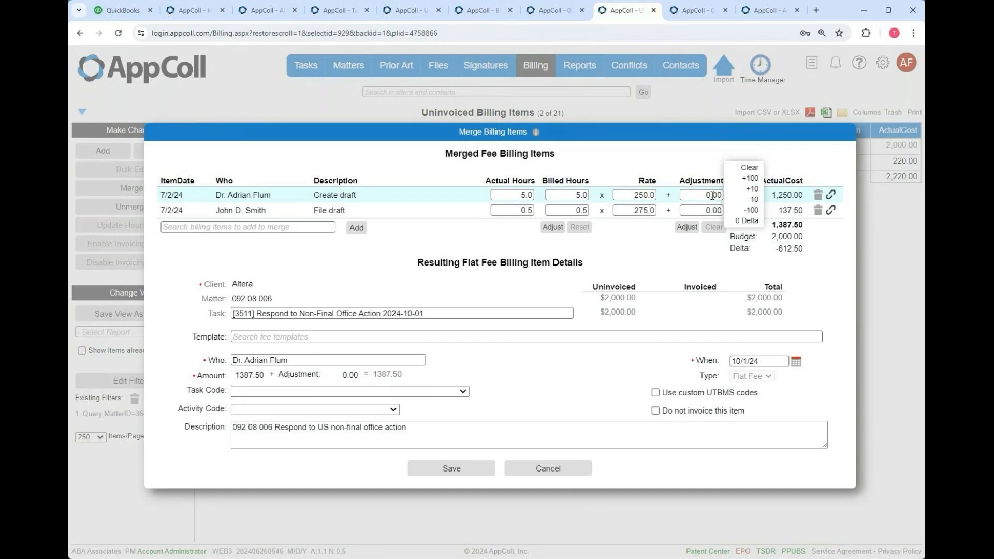
pyautogui.doubleClick(752, 179)
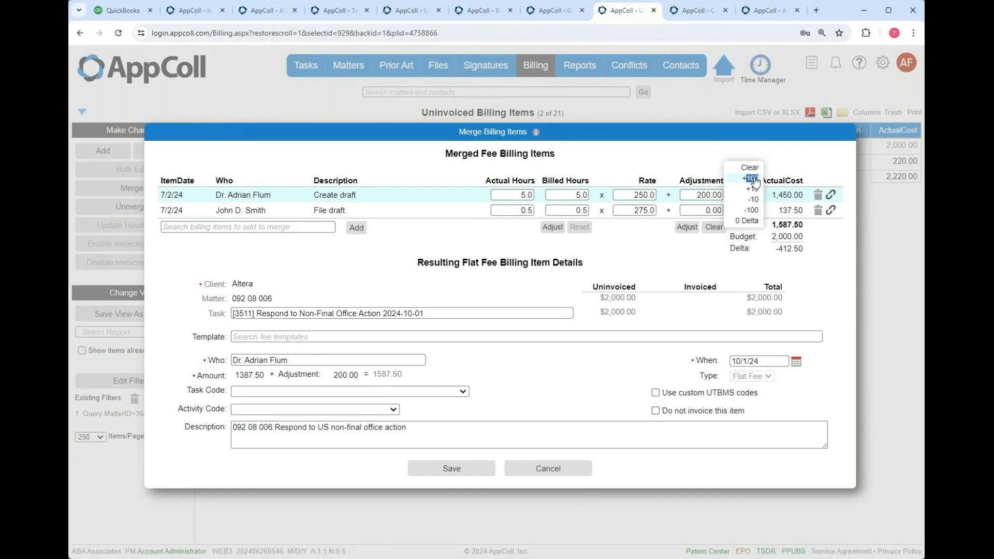
pyautogui.doubleClick(755, 179)
pyautogui.click(755, 180)
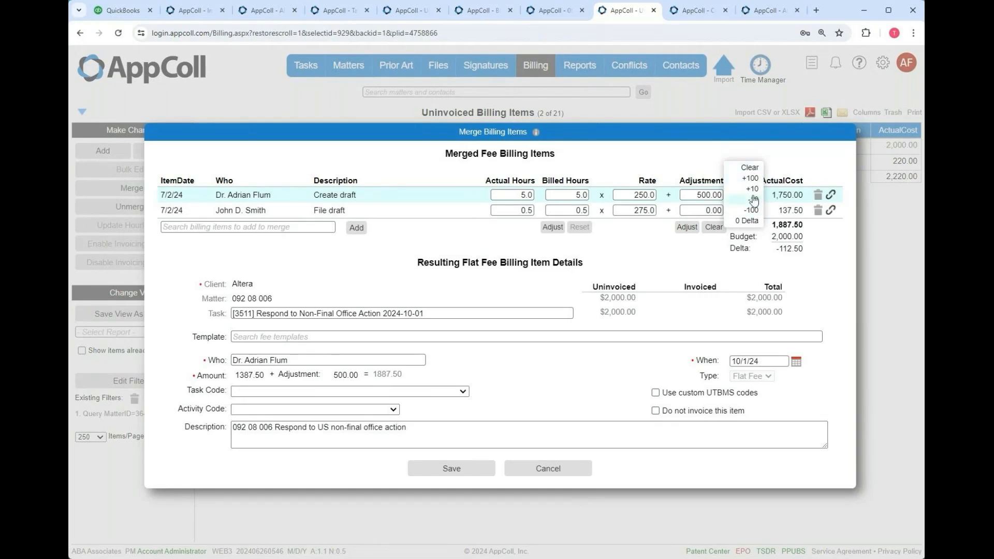
pyautogui.click(713, 211)
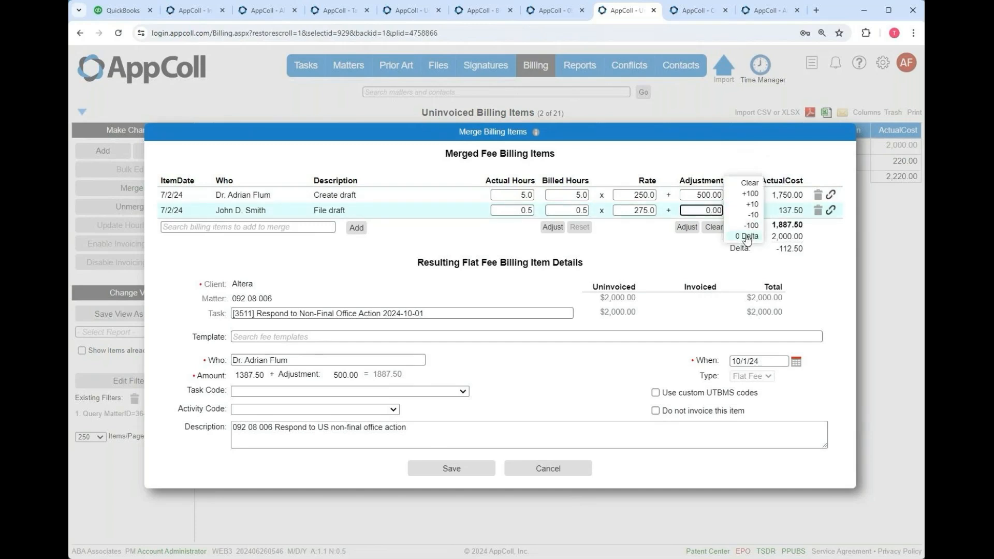
pyautogui.click(747, 237)
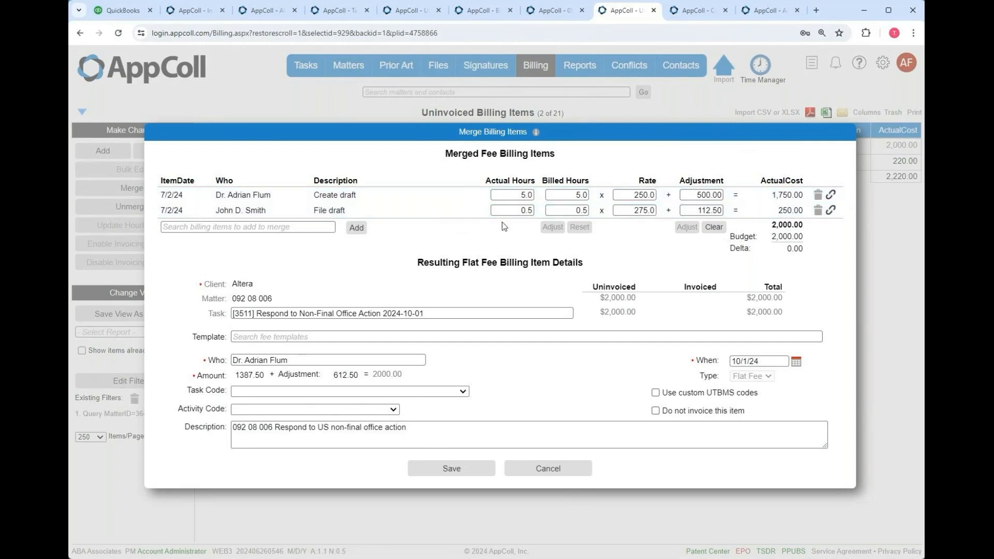
pyautogui.moveTo(570, 207)
# - Discard the merge changes and start a new invoice for client Altera
pyautogui.click(566, 473)
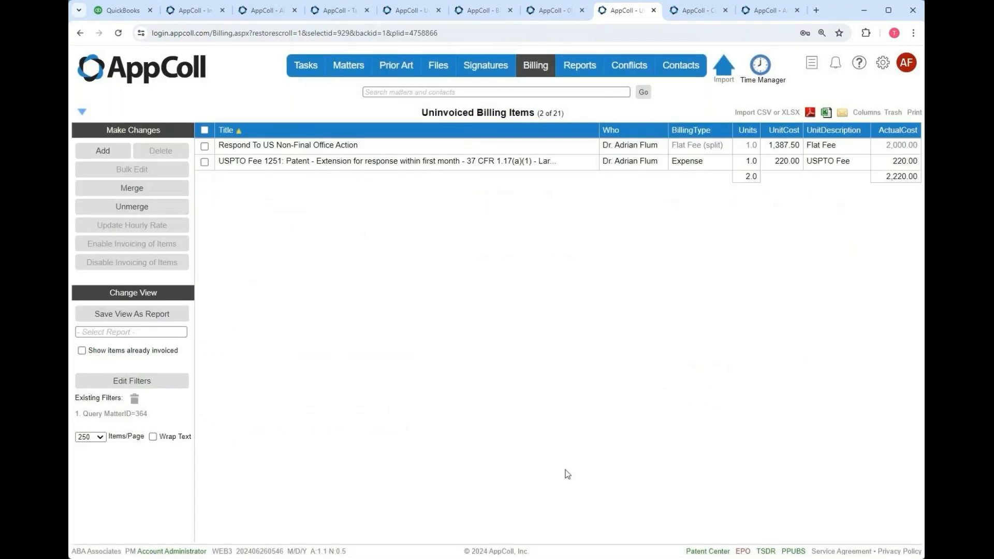
pyautogui.click(207, 12)
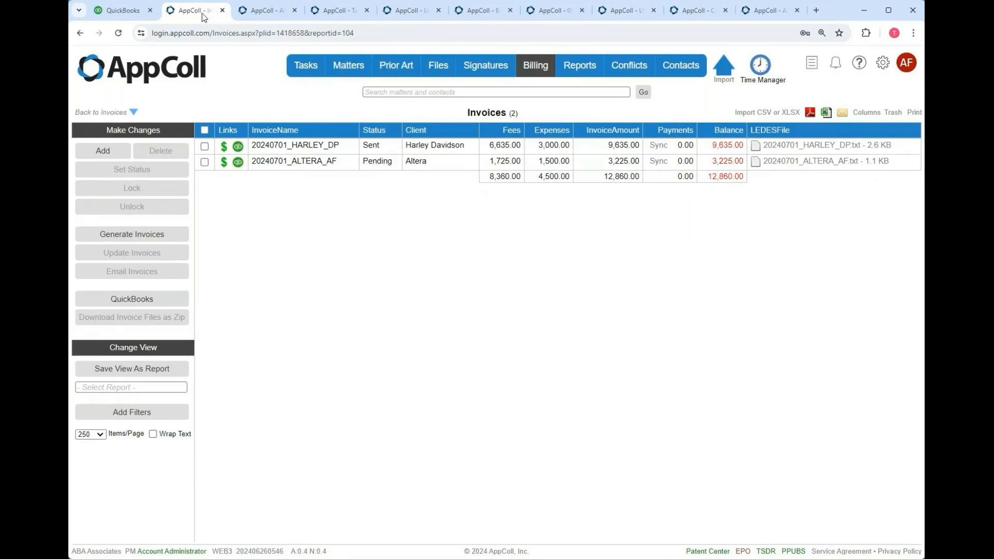
pyautogui.click(109, 148)
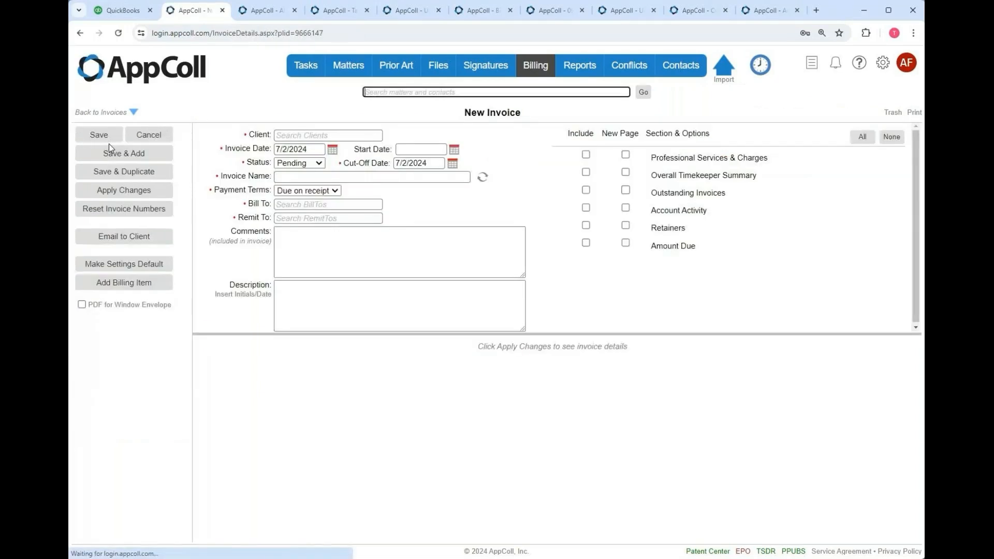
pyautogui.click(308, 134)
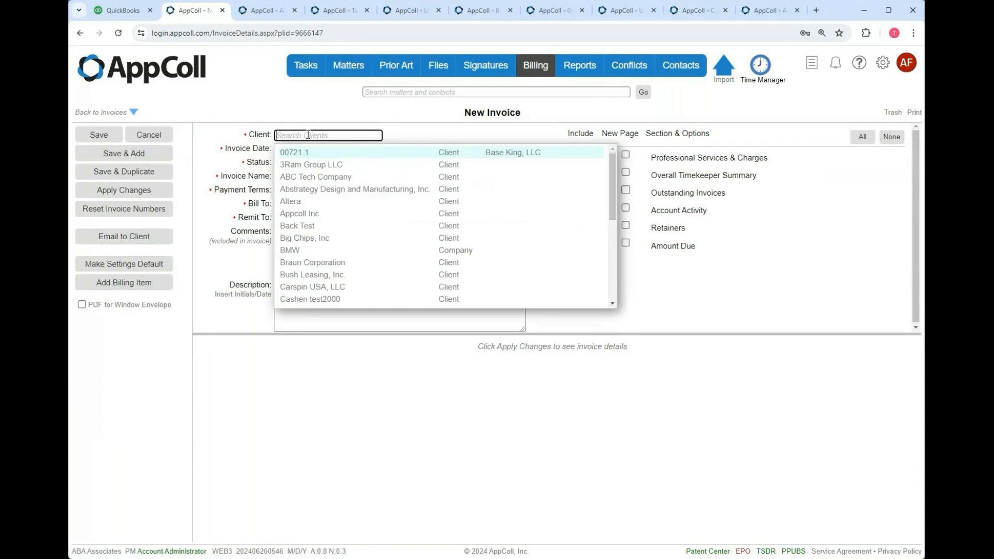
pyautogui.write('Altera')
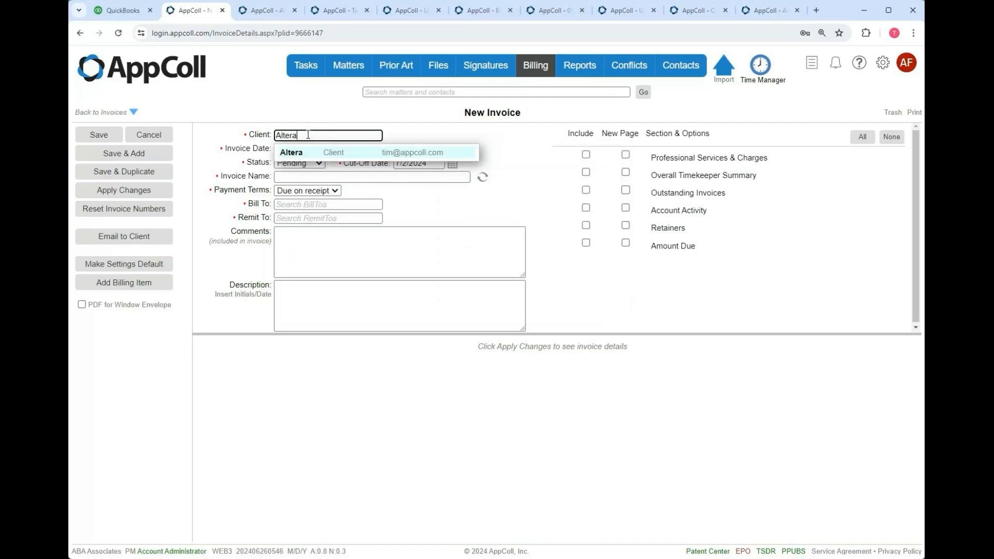
pyautogui.click(368, 152)
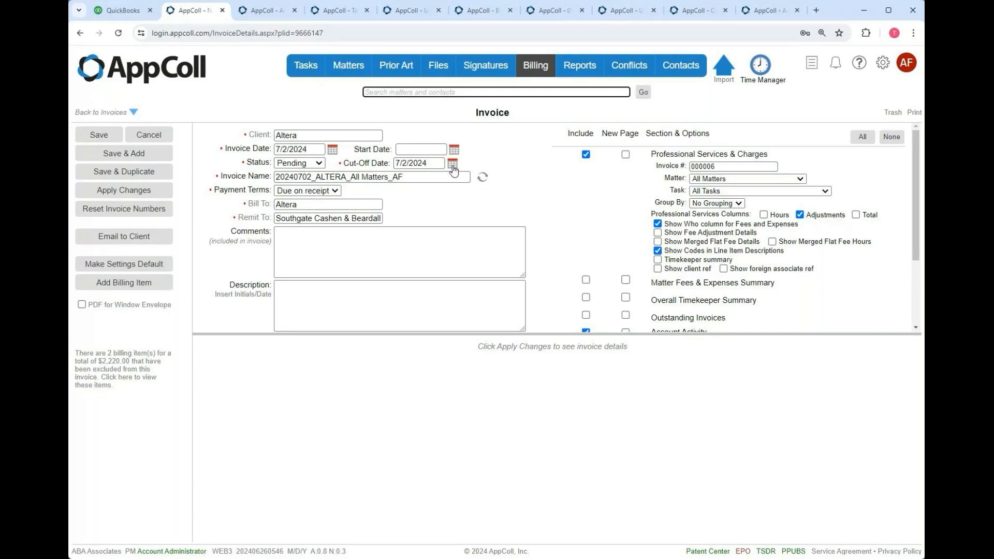
# - Set the invoice cut-off date to 10/16/2024 and turn off the Adjustments column
pyautogui.click(453, 166)
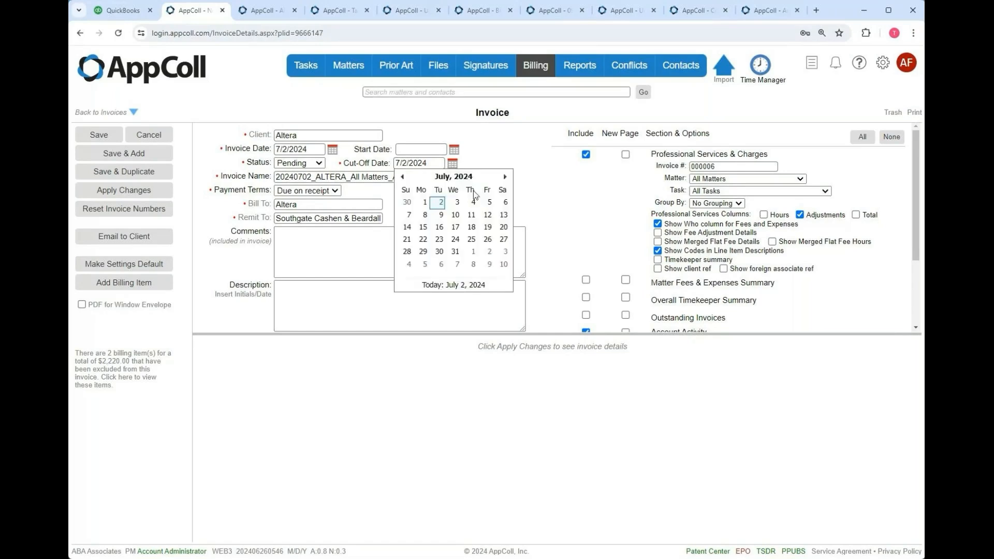
pyautogui.click(505, 176)
pyautogui.click(505, 177)
pyautogui.click(505, 177)
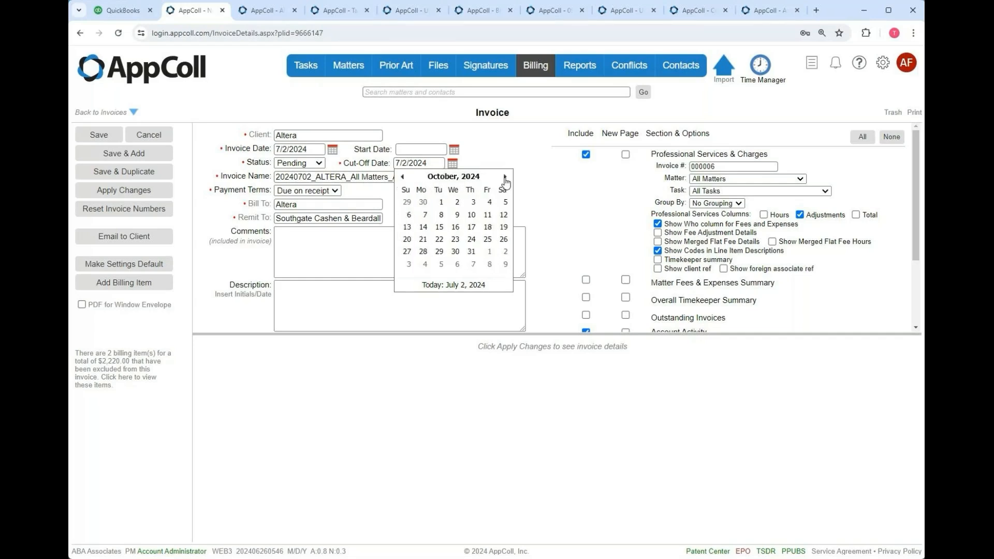
pyautogui.click(455, 226)
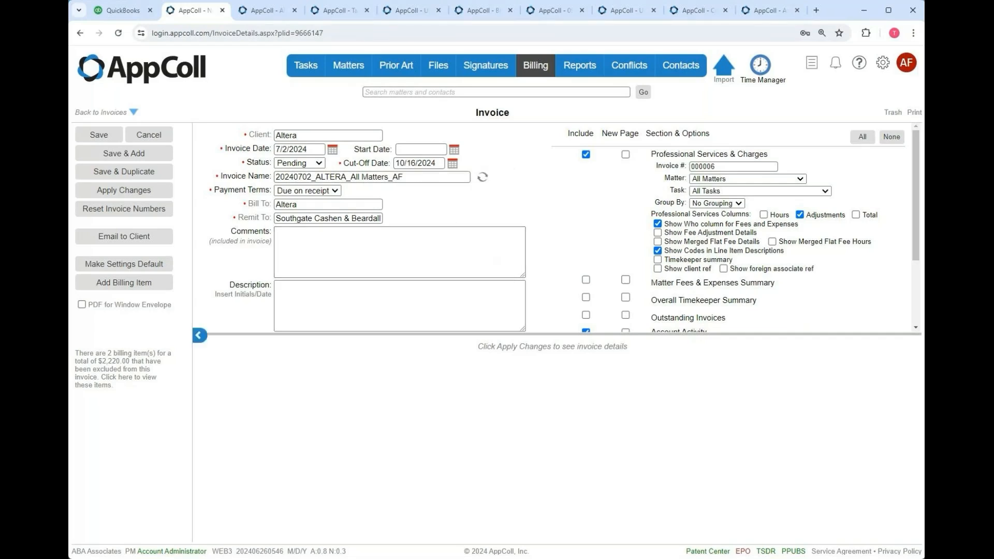
pyautogui.click(116, 193)
# - Enable Show Merged Flat Fee Details, Merged Flat Fee Hours and the Hours column in the preview
pyautogui.click(148, 193)
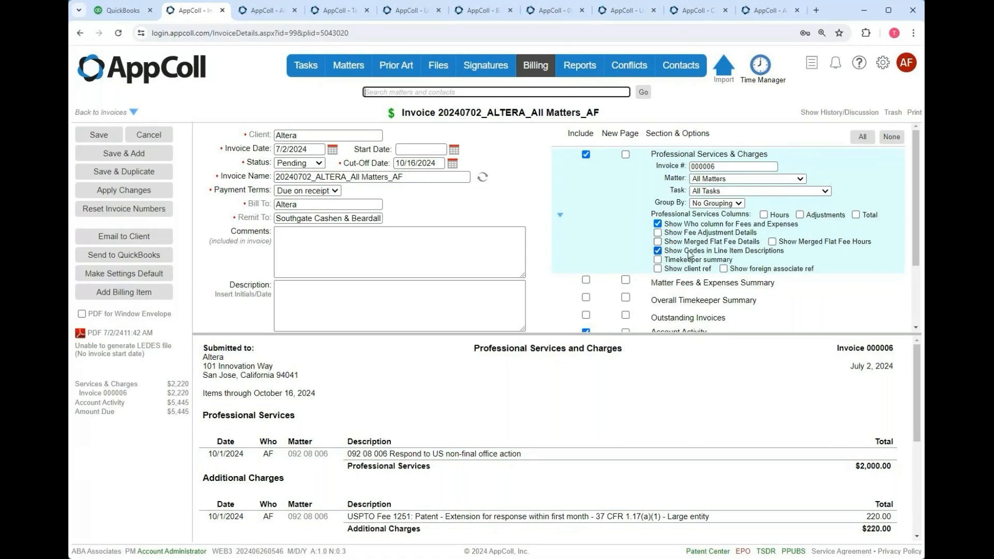
pyautogui.click(658, 242)
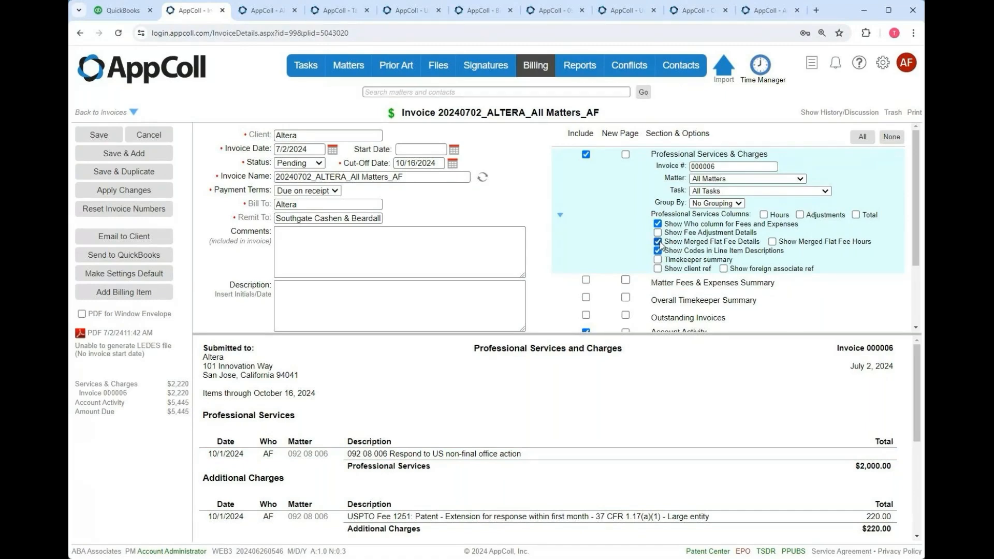
pyautogui.click(136, 195)
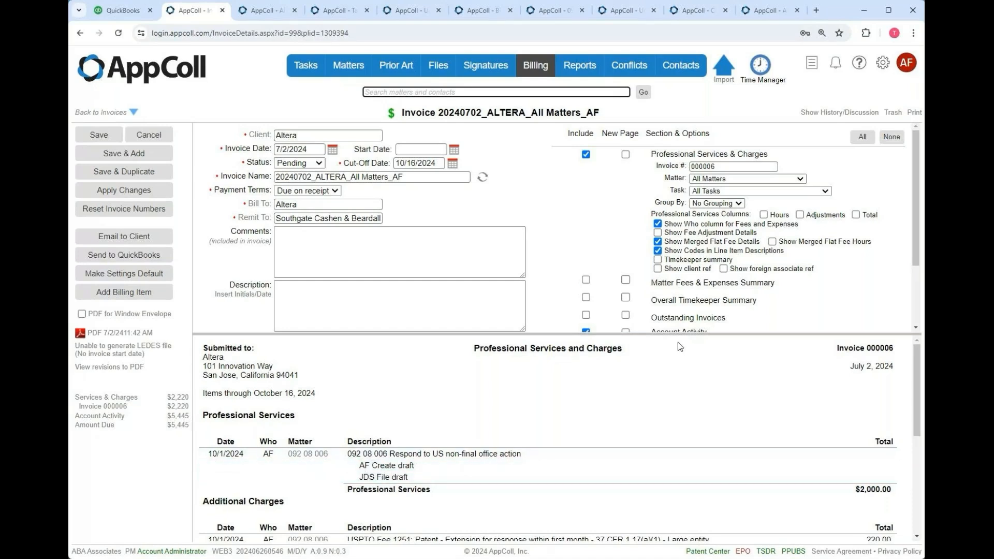
pyautogui.click(772, 242)
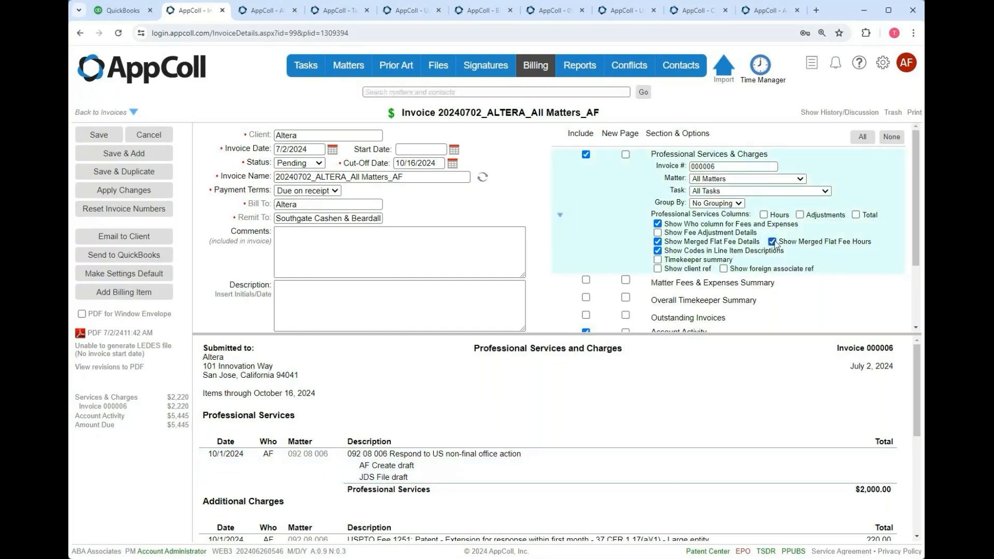
pyautogui.click(130, 242)
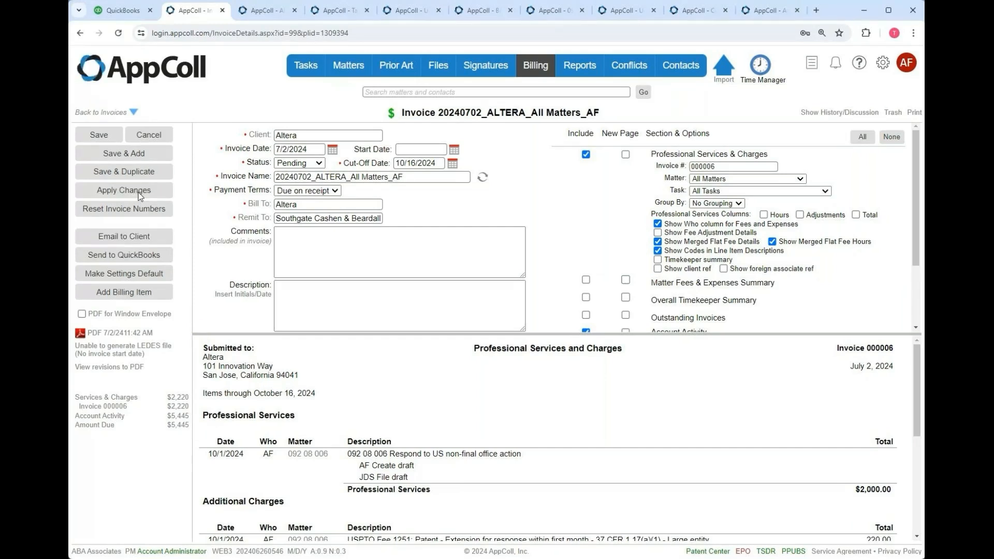
pyautogui.doubleClick(764, 215)
pyautogui.click(764, 216)
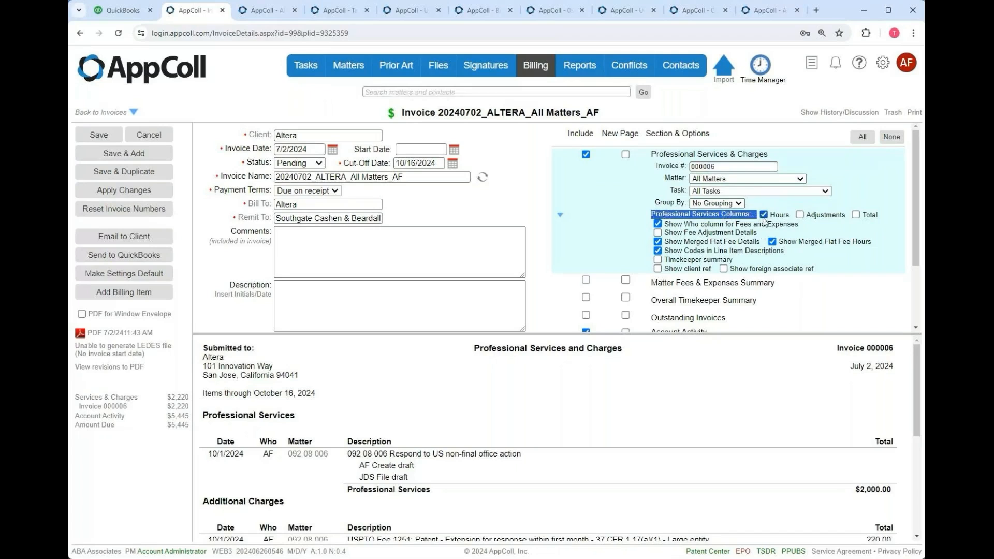
pyautogui.click(148, 191)
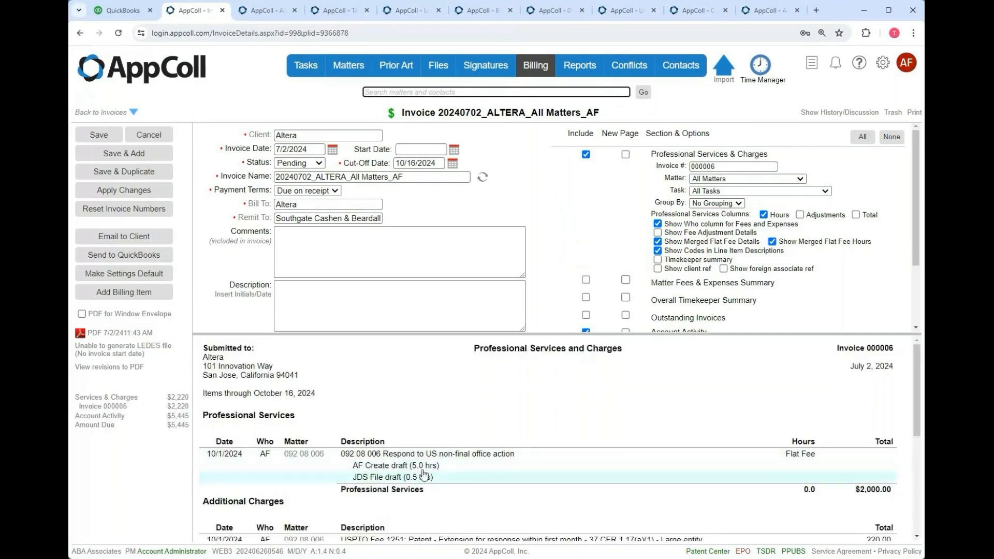
pyautogui.click(461, 459)
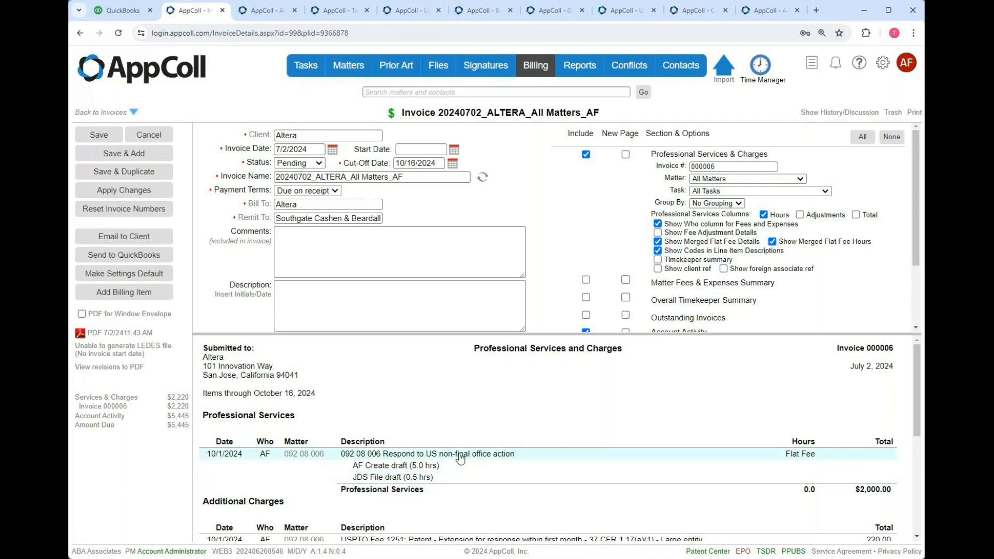
# - Lower Create draft's adjustment by 200 to 351.80, balance File draft to 260.70, and save
pyautogui.click(460, 458)
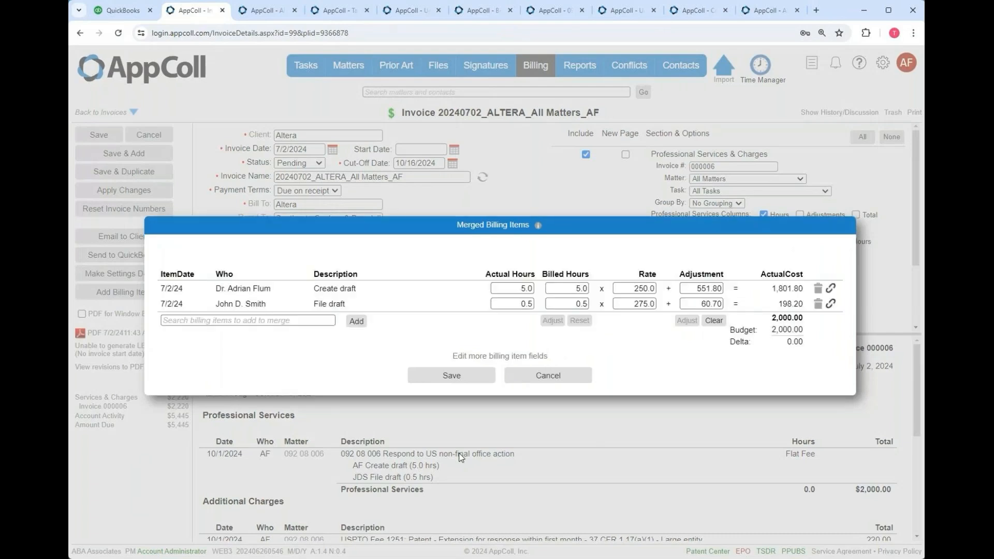
pyautogui.moveTo(567, 299)
pyautogui.click(735, 288)
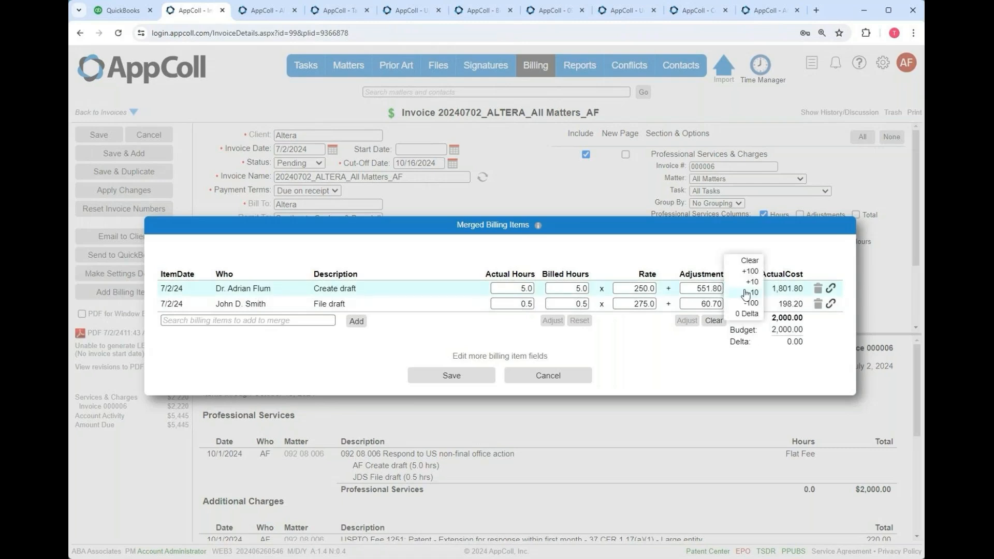
pyautogui.click(749, 305)
pyautogui.click(749, 306)
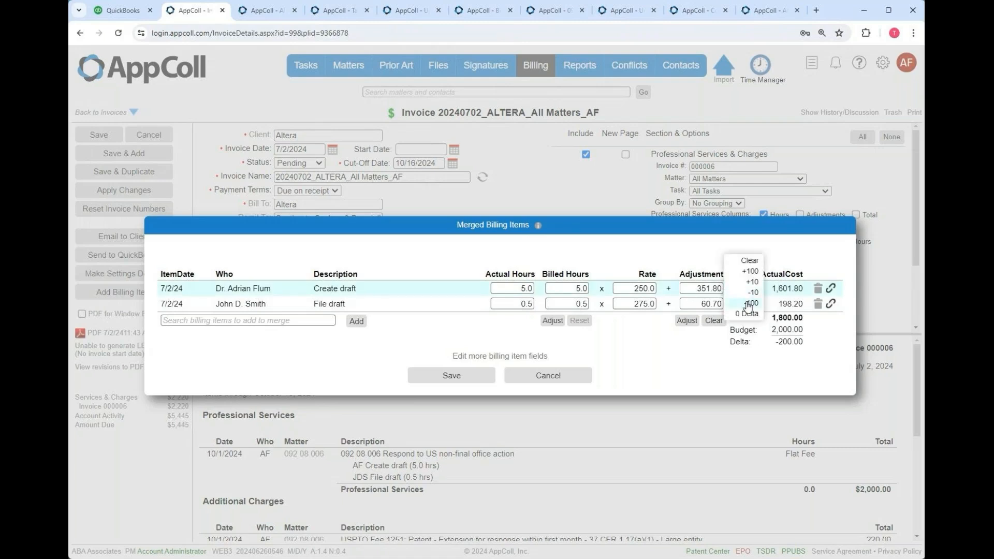
pyautogui.click(736, 303)
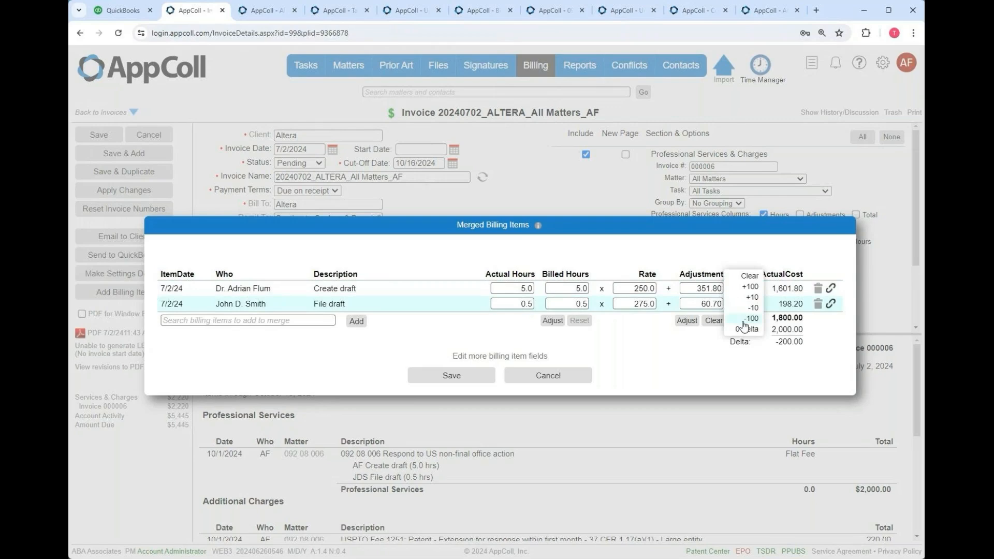
pyautogui.click(746, 330)
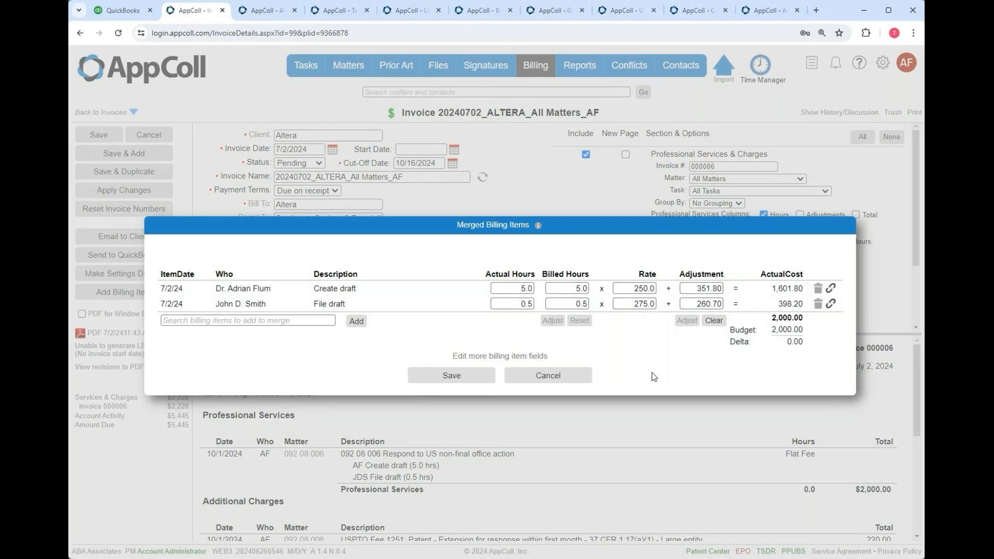
pyautogui.click(450, 381)
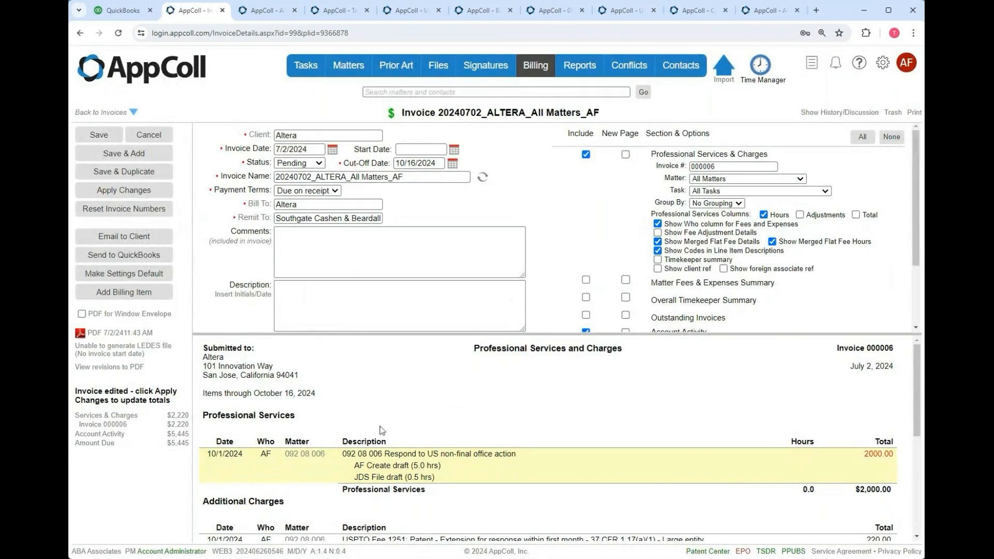
pyautogui.click(122, 177)
# - Refresh the Altera invoice with the edited amounts, then switch to the Task Types list
pyautogui.click(123, 191)
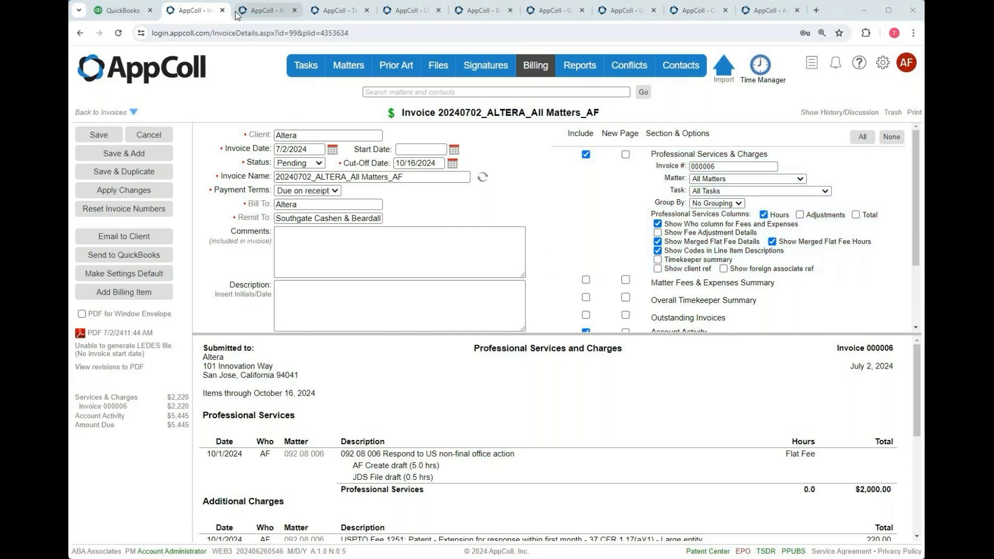
pyautogui.click(354, 10)
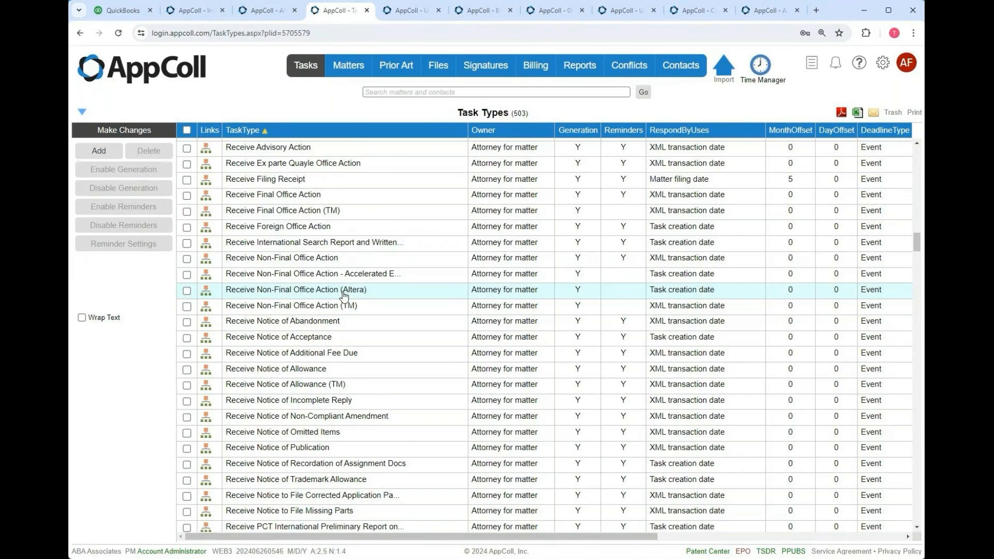
# - Find and open the Respond to Non-Final Office Action task type in the Task Types grid
pyautogui.scroll(-5, 345, 296)
pyautogui.scroll(4, 344, 296)
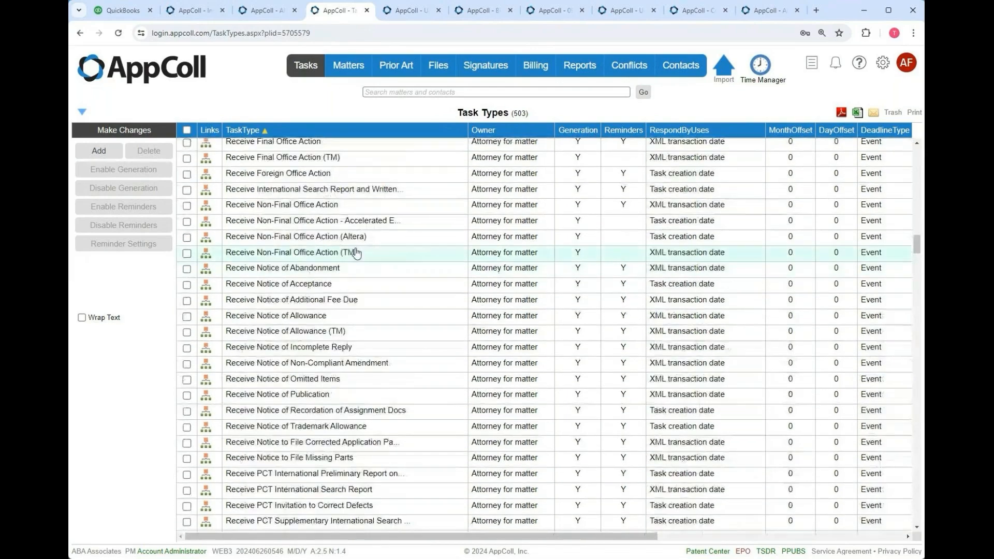
pyautogui.scroll(-13, 361, 244)
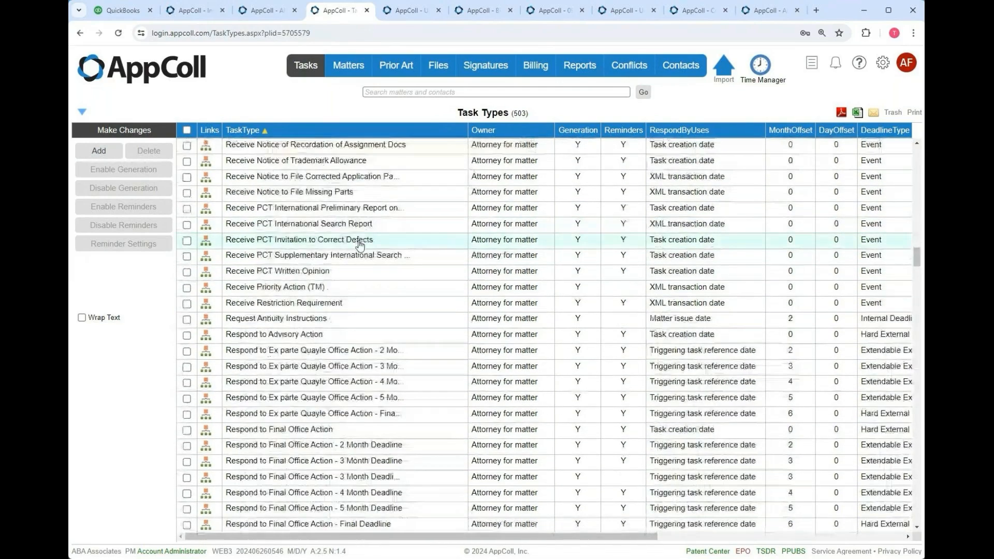
pyautogui.scroll(2, 361, 245)
pyautogui.scroll(-2, 361, 244)
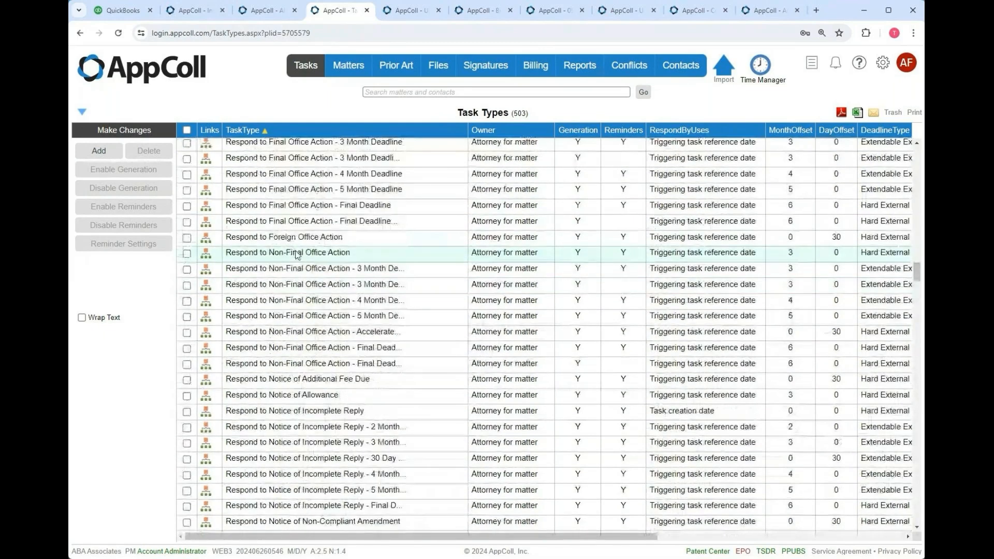
pyautogui.click(298, 257)
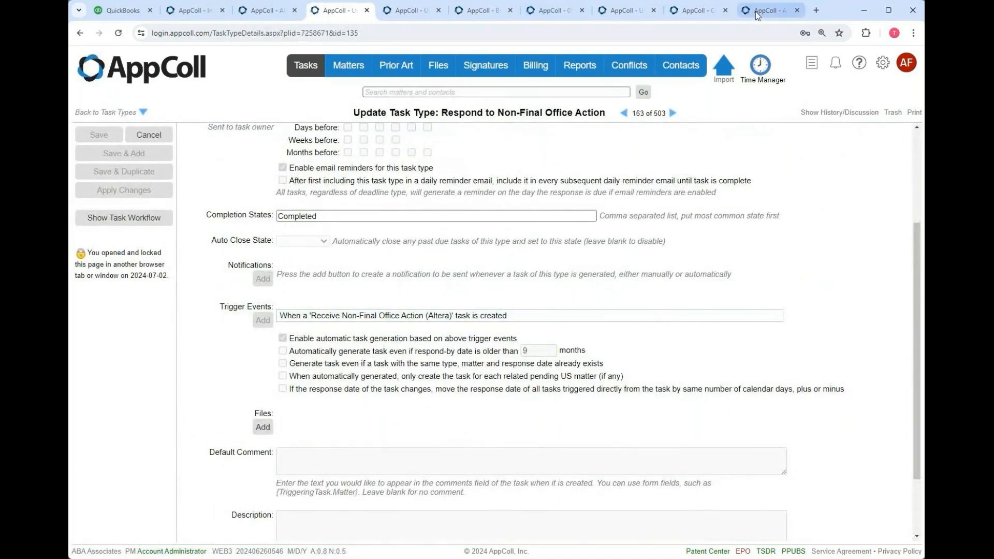
# - Look over the other open pages, including billing item templates, then return to the task type
pyautogui.click(691, 11)
pyautogui.click(634, 12)
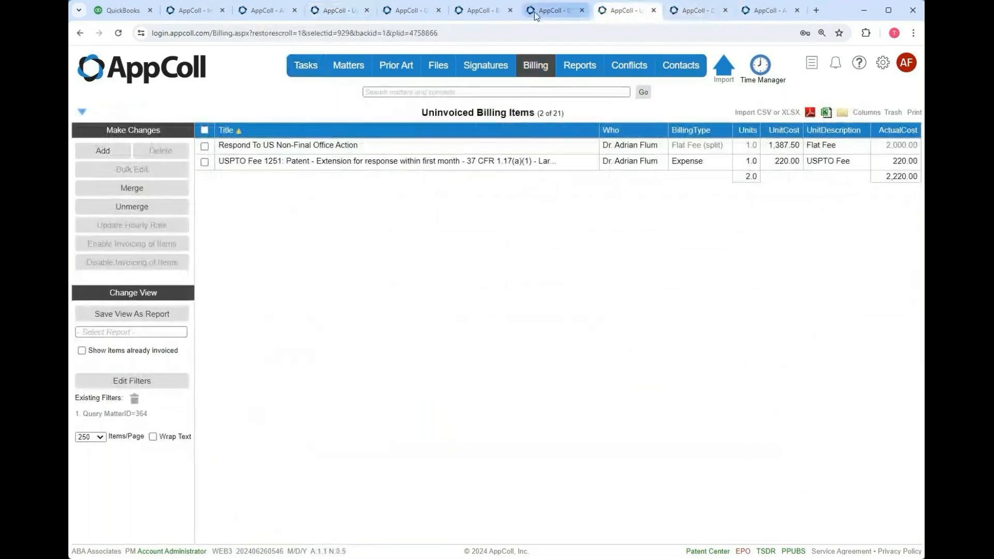
pyautogui.click(551, 11)
pyautogui.click(479, 11)
pyautogui.click(409, 11)
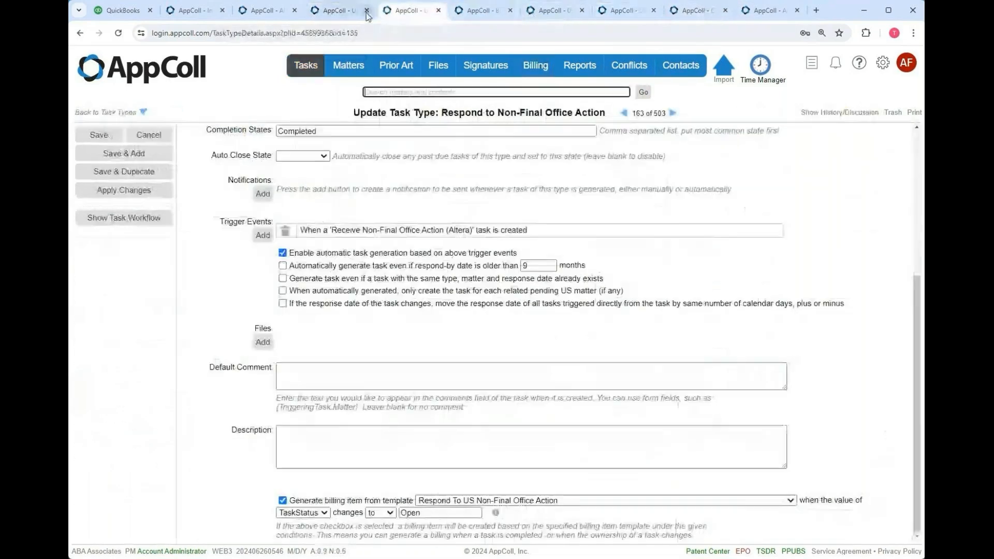
pyautogui.scroll(5, 362, 140)
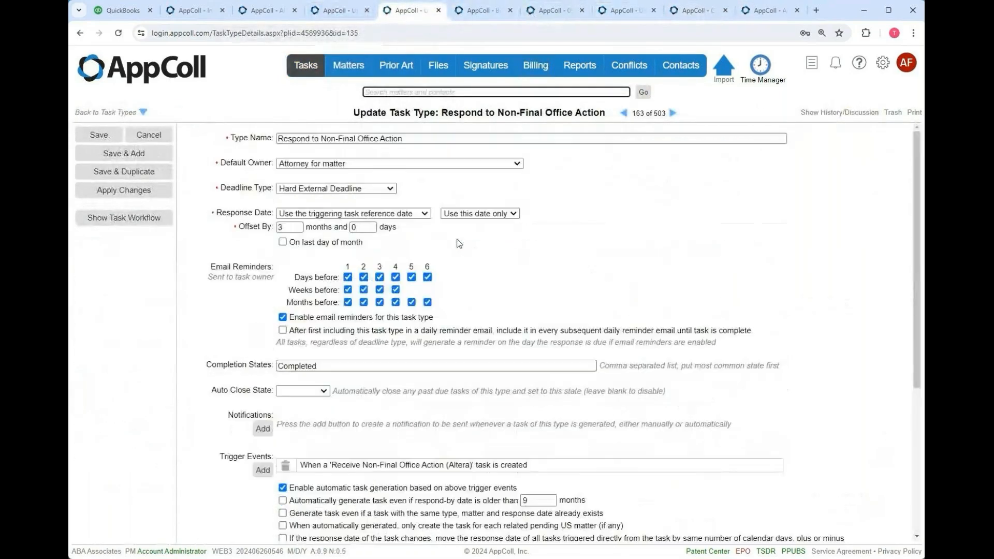
# - Try a Client-field trigger event, cancel it, and return to Altera invoice 000006
pyautogui.click(264, 469)
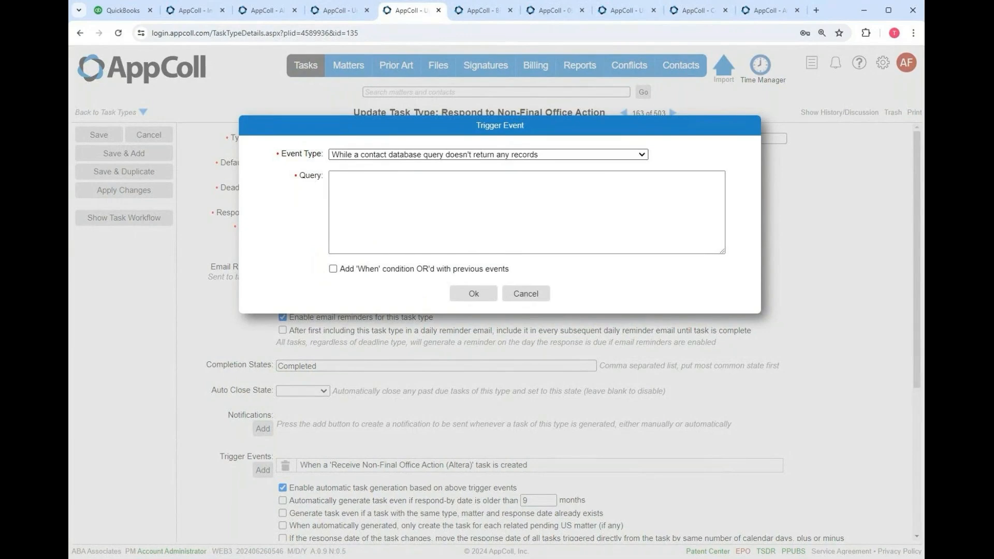
pyautogui.click(406, 244)
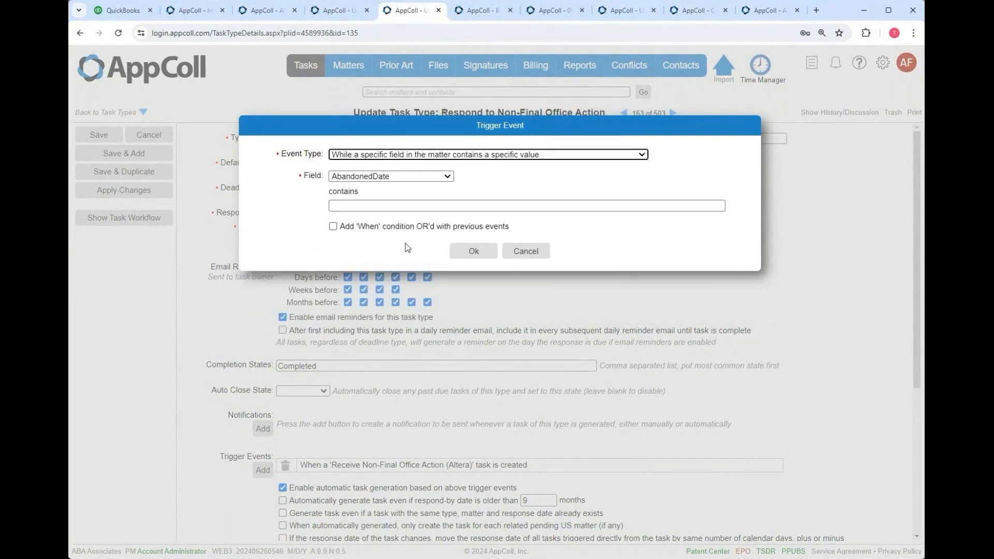
pyautogui.click(381, 178)
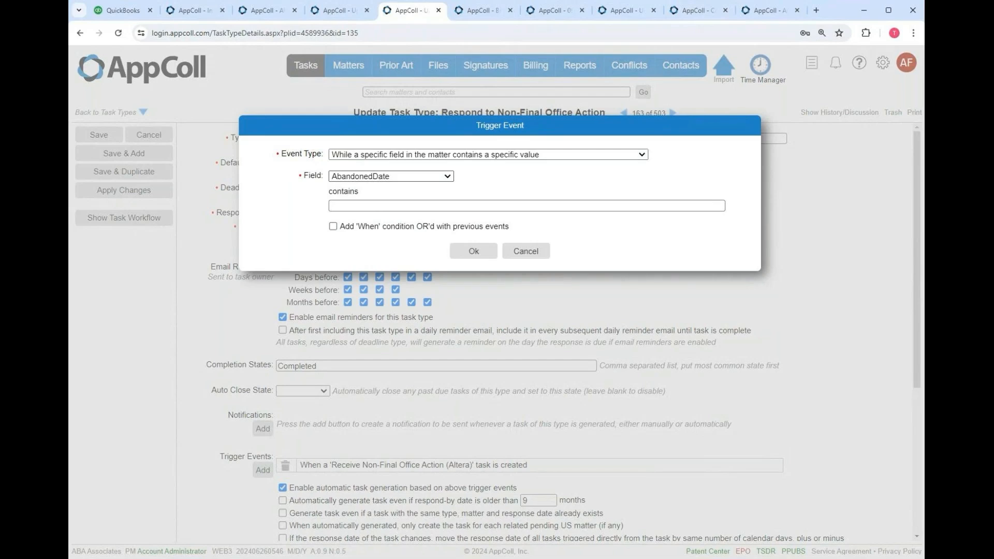
pyautogui.click(359, 331)
pyautogui.click(350, 205)
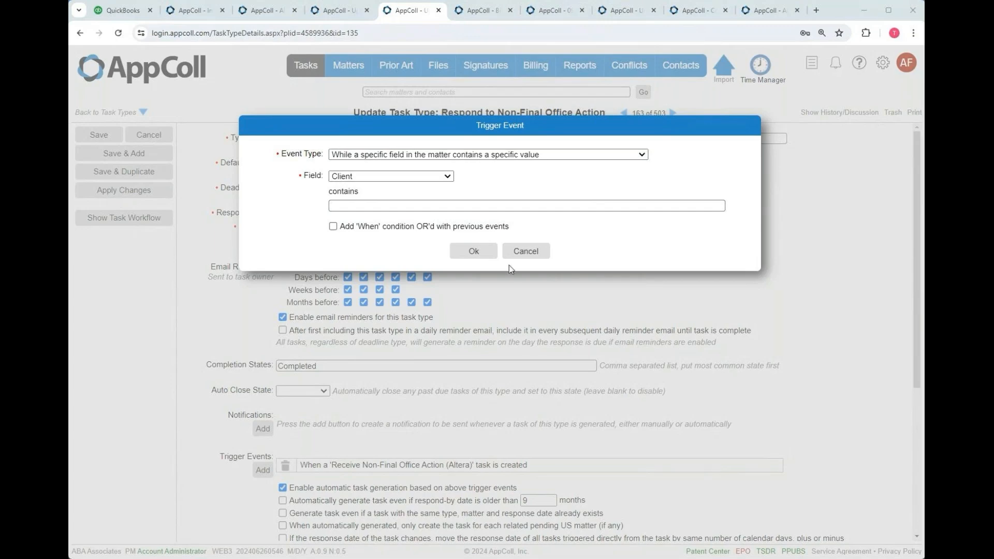
pyautogui.click(539, 250)
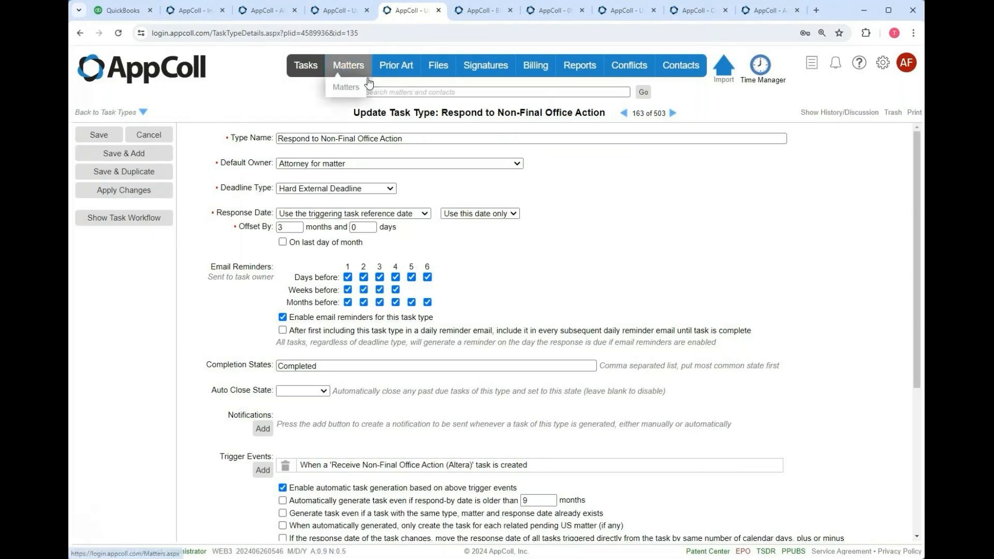
pyautogui.click(207, 15)
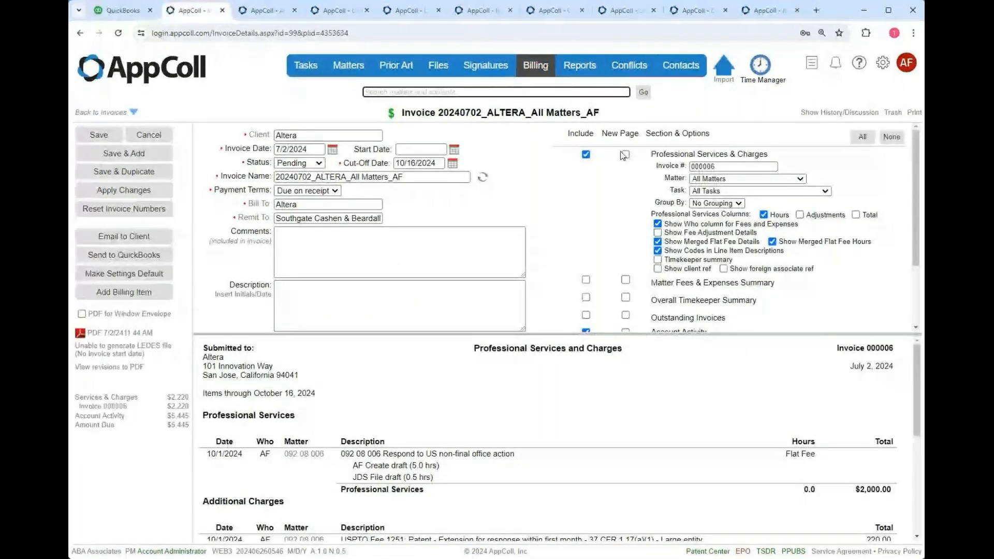
# - Set the Altera invoice's Professional Services & Charges Group By option to Matter
pyautogui.click(698, 184)
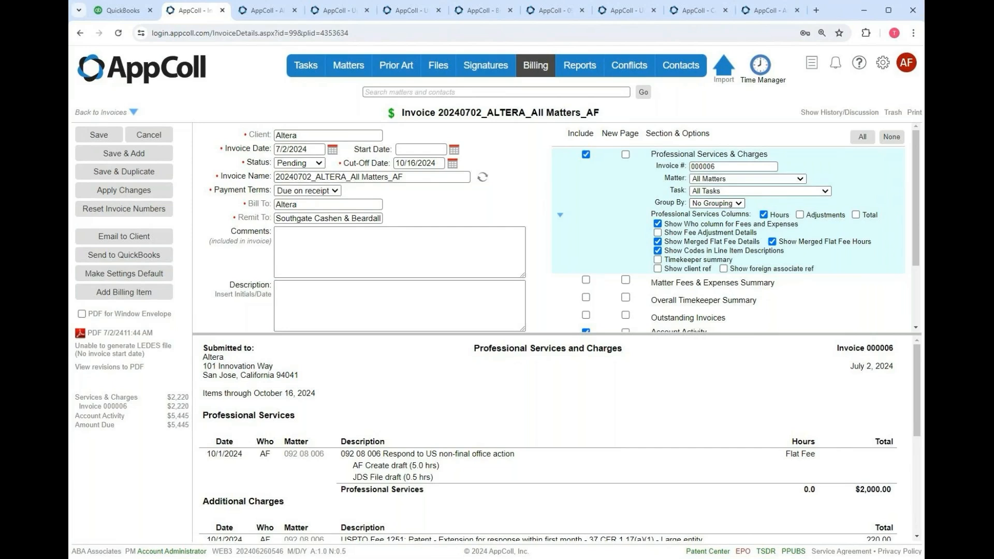
pyautogui.click(788, 220)
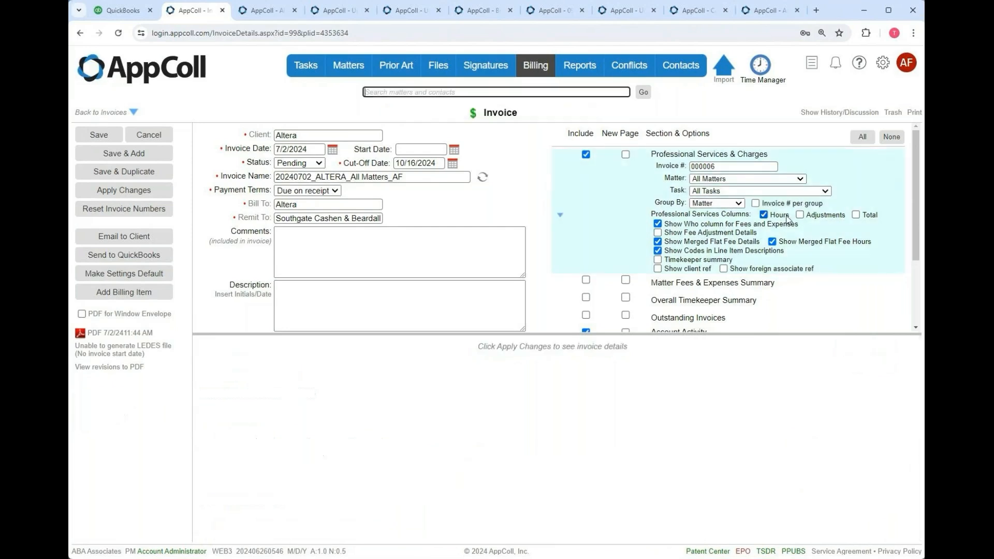
# - Enable Invoice # per group so each matter group on invoice 000006 gets its own number
pyautogui.click(756, 203)
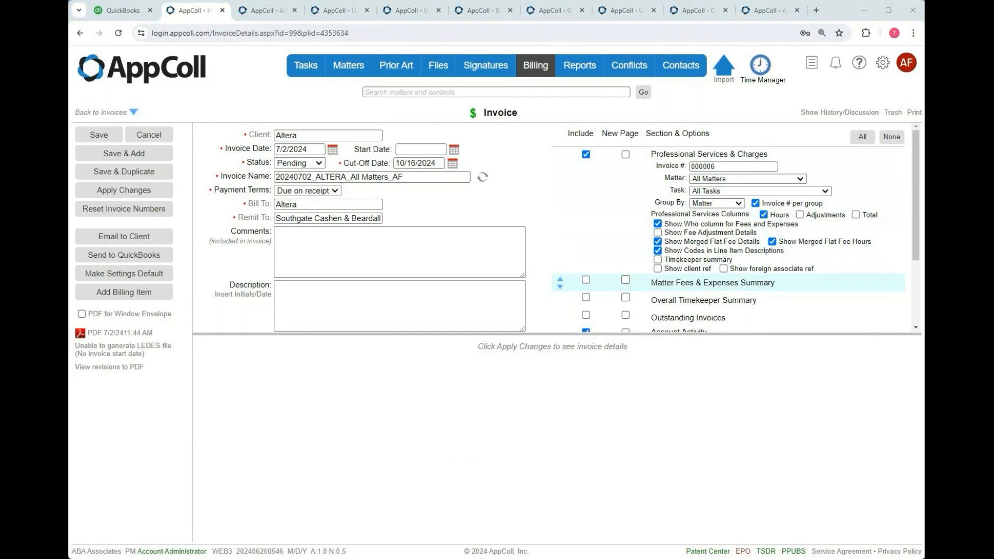
pyautogui.moveTo(535, 66)
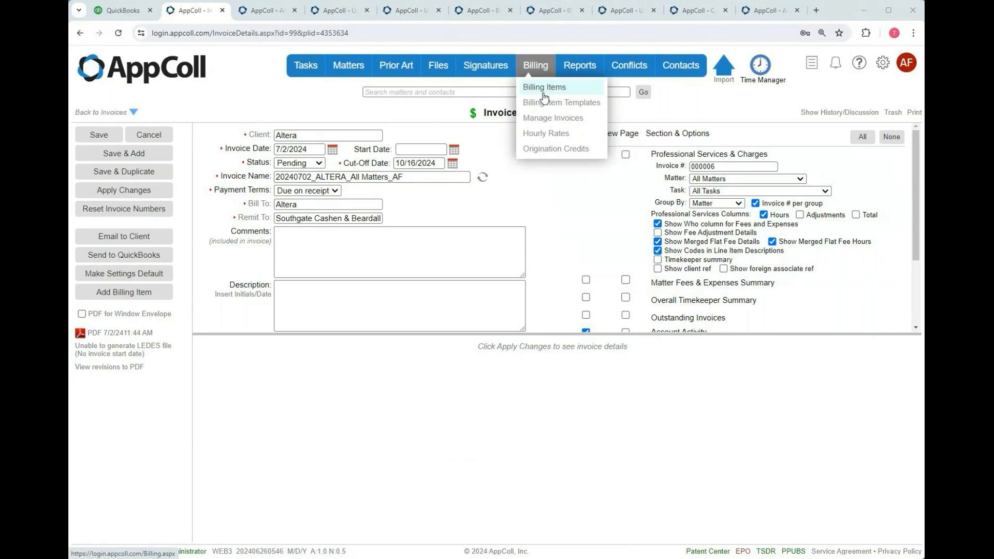
pyautogui.click(544, 88)
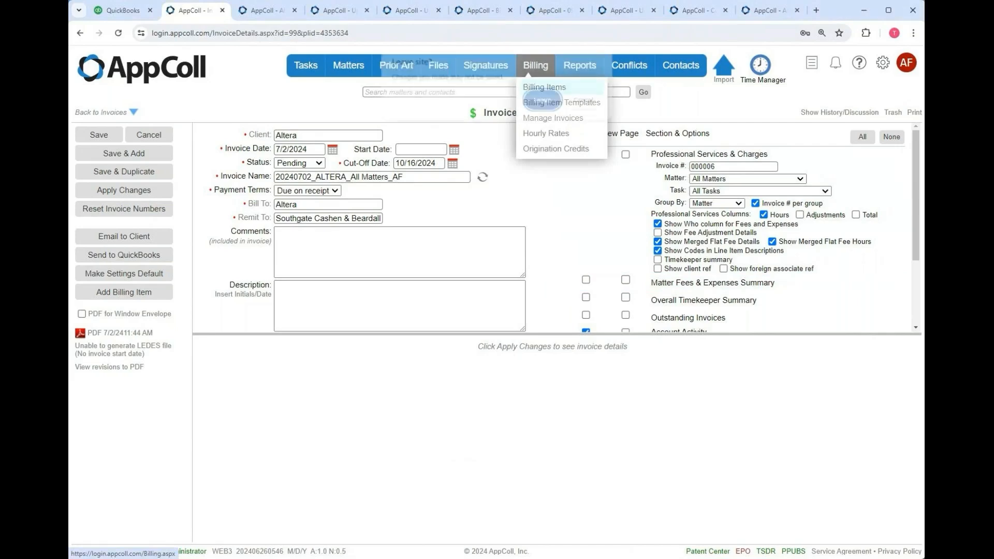
pyautogui.click(539, 100)
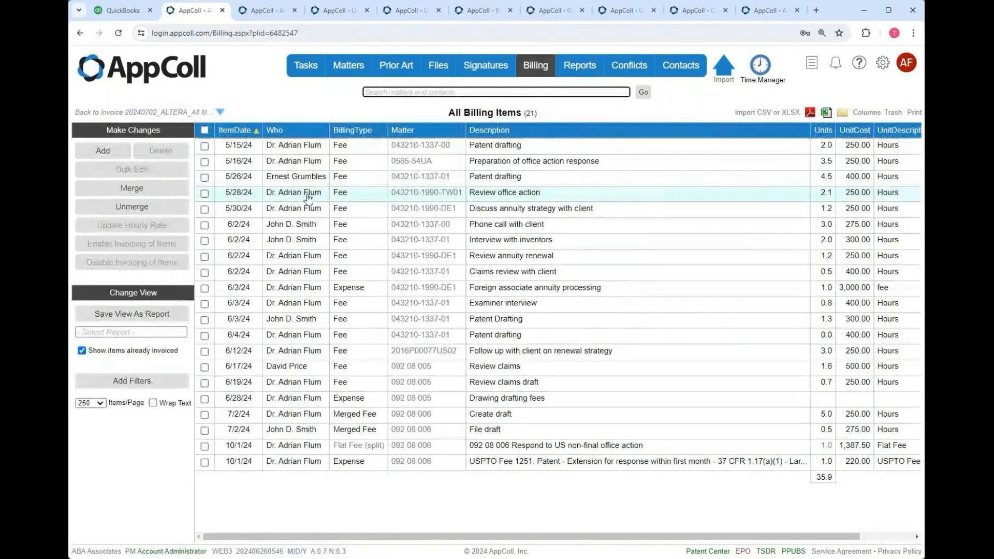
pyautogui.click(204, 210)
pyautogui.click(205, 256)
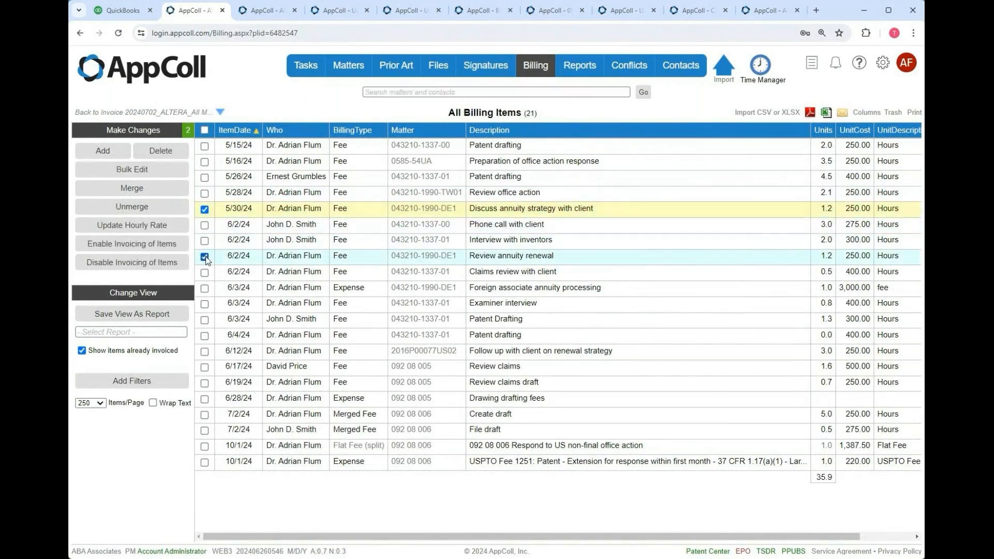
pyautogui.click(162, 189)
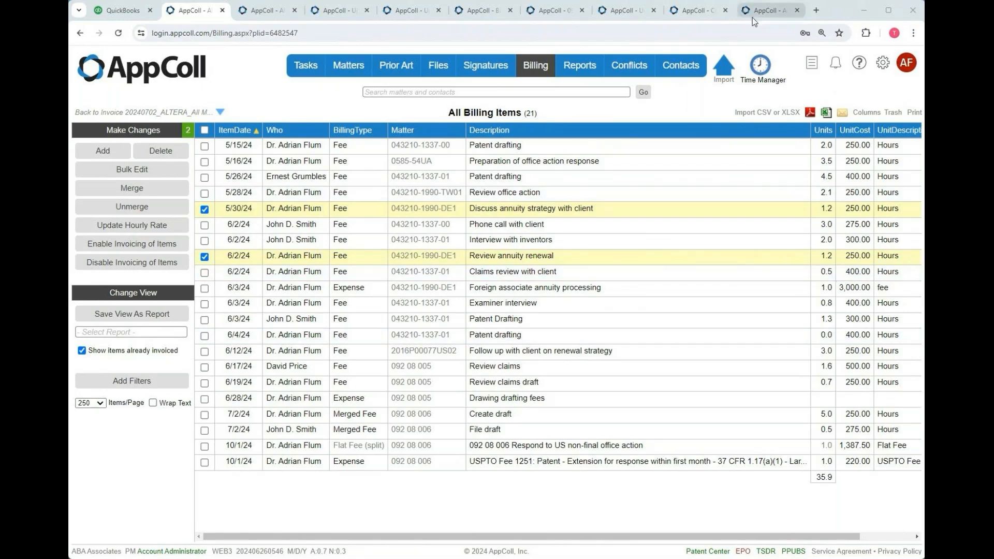
pyautogui.moveTo(680, 68)
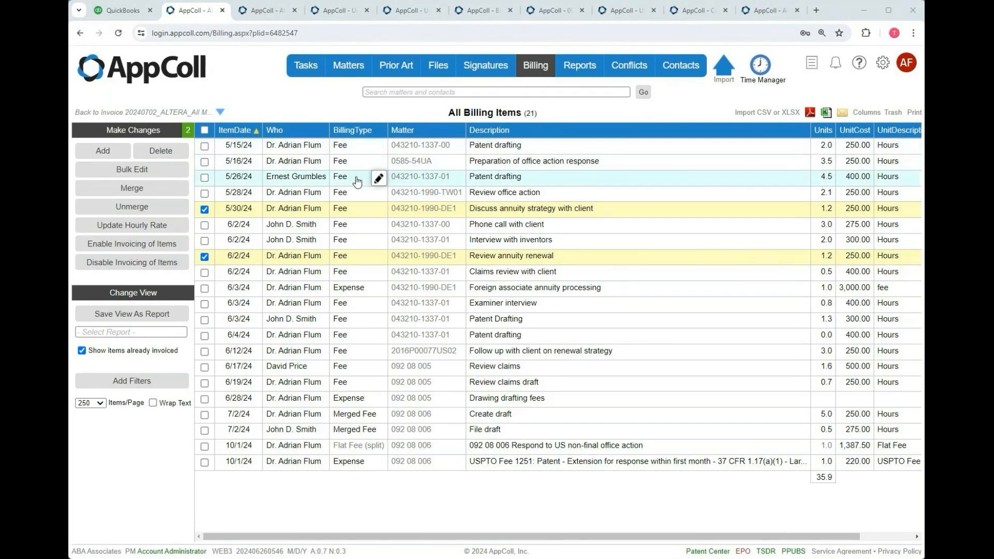
pyautogui.click(882, 64)
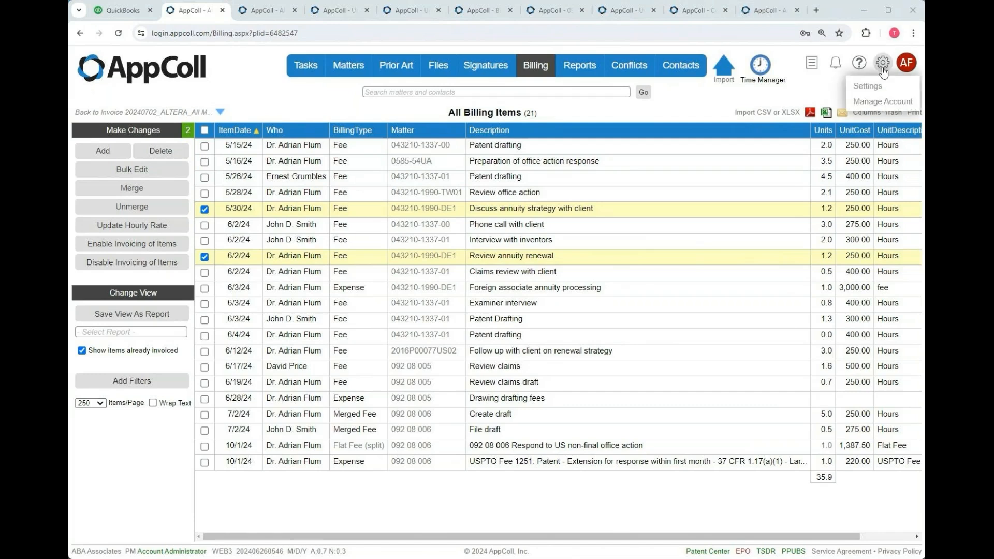
# - View the Billing tab of Account Settings, showing Fee and Flat Fee QuickBooks account mappings
pyautogui.click(864, 87)
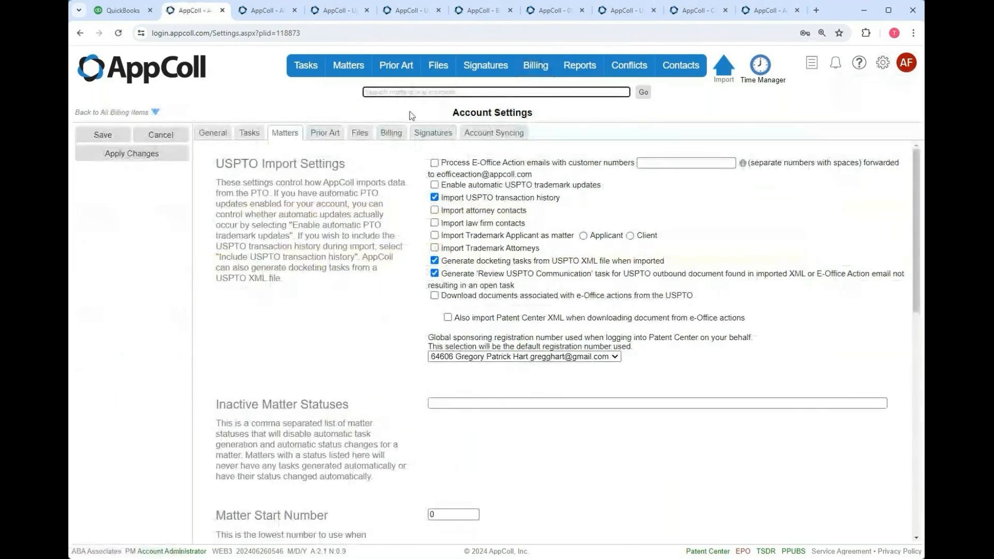
pyautogui.click(391, 133)
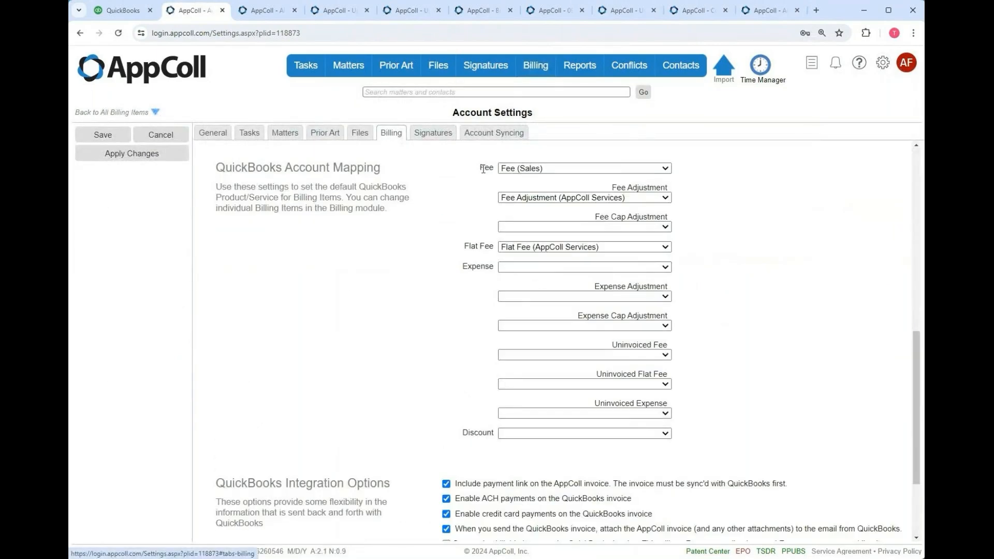